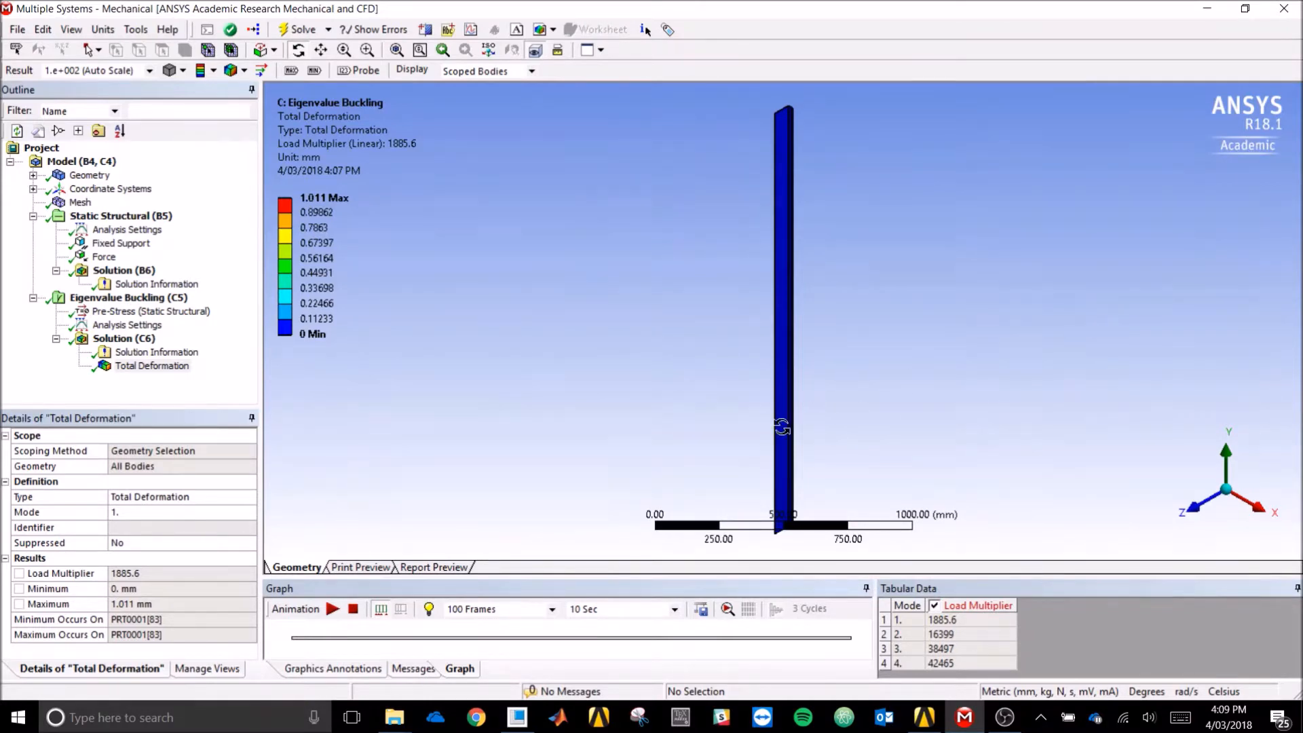
# Step: Play the animation of the first buckling mode's total deformation, and stop it after viewing the shape
pyautogui.click(331, 609)
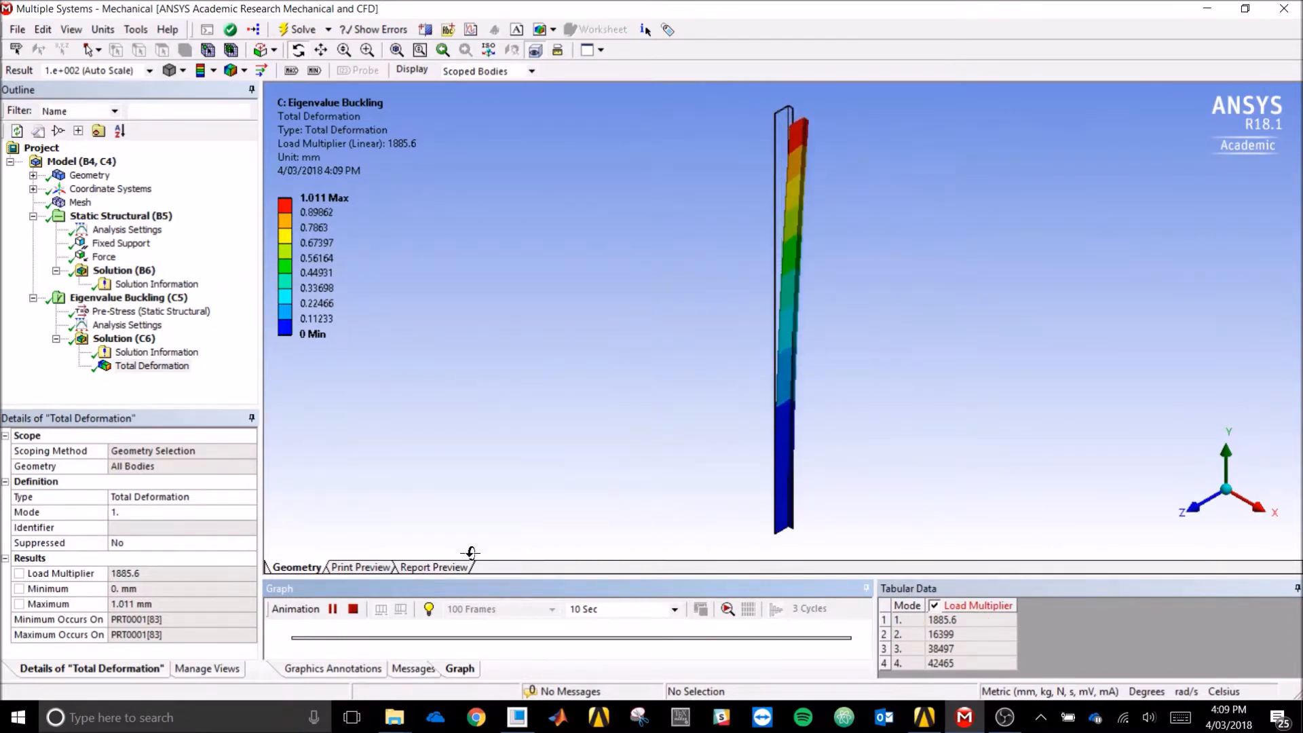
pyautogui.click(353, 608)
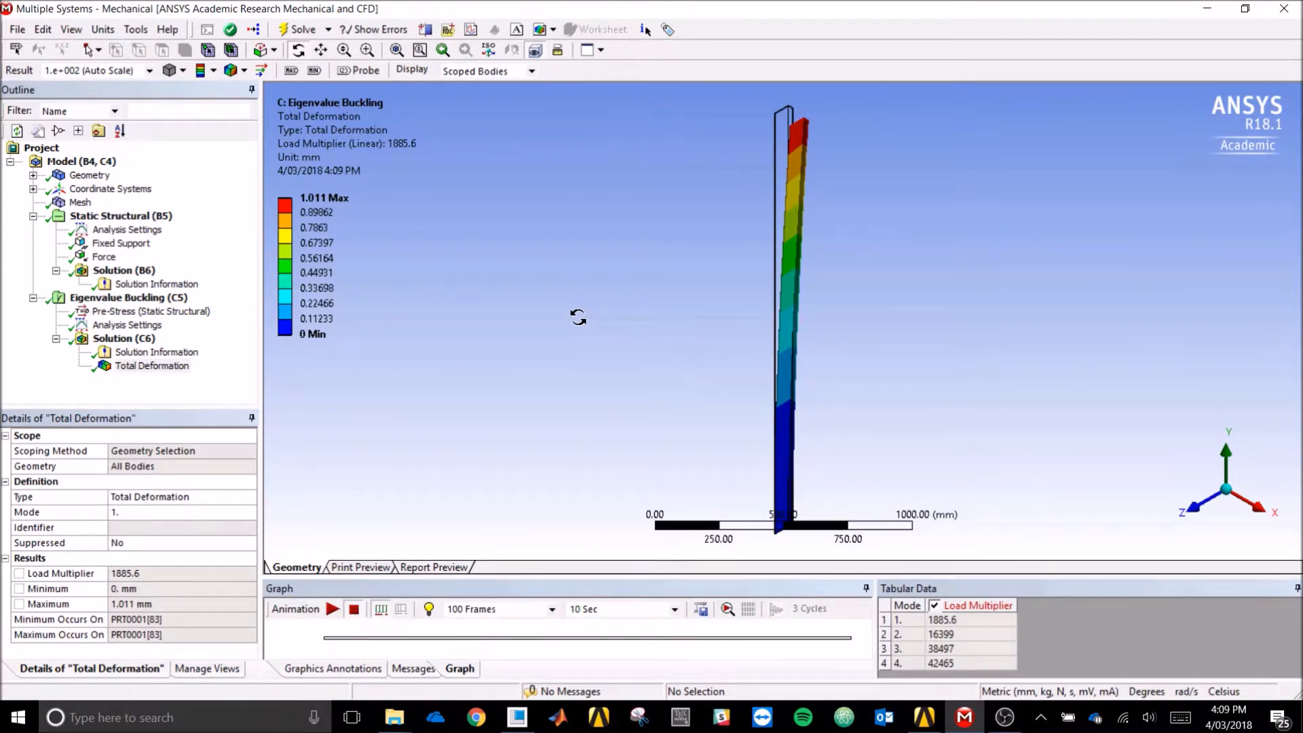
# Step: Close the existing buckling analysis and its Workbench project without saving, returning to the part in Creo Parametric
pyautogui.click(1284, 12)
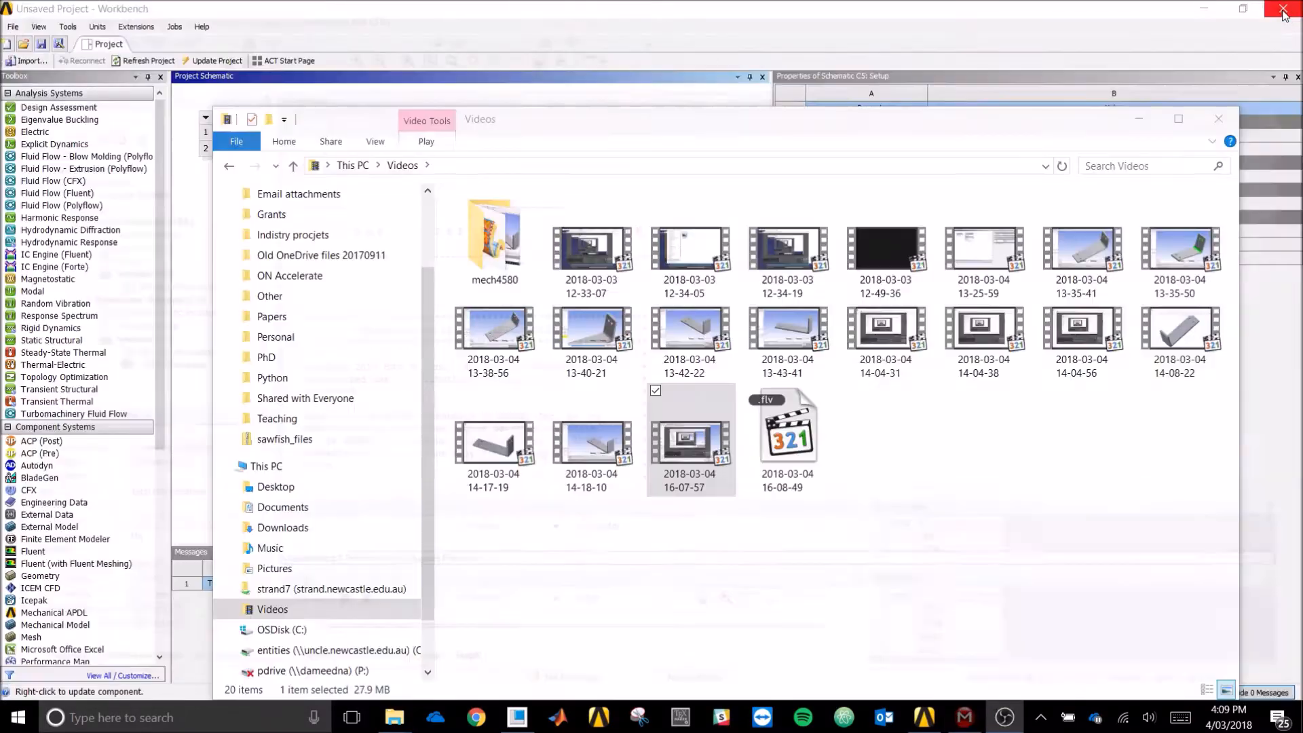
pyautogui.click(1139, 122)
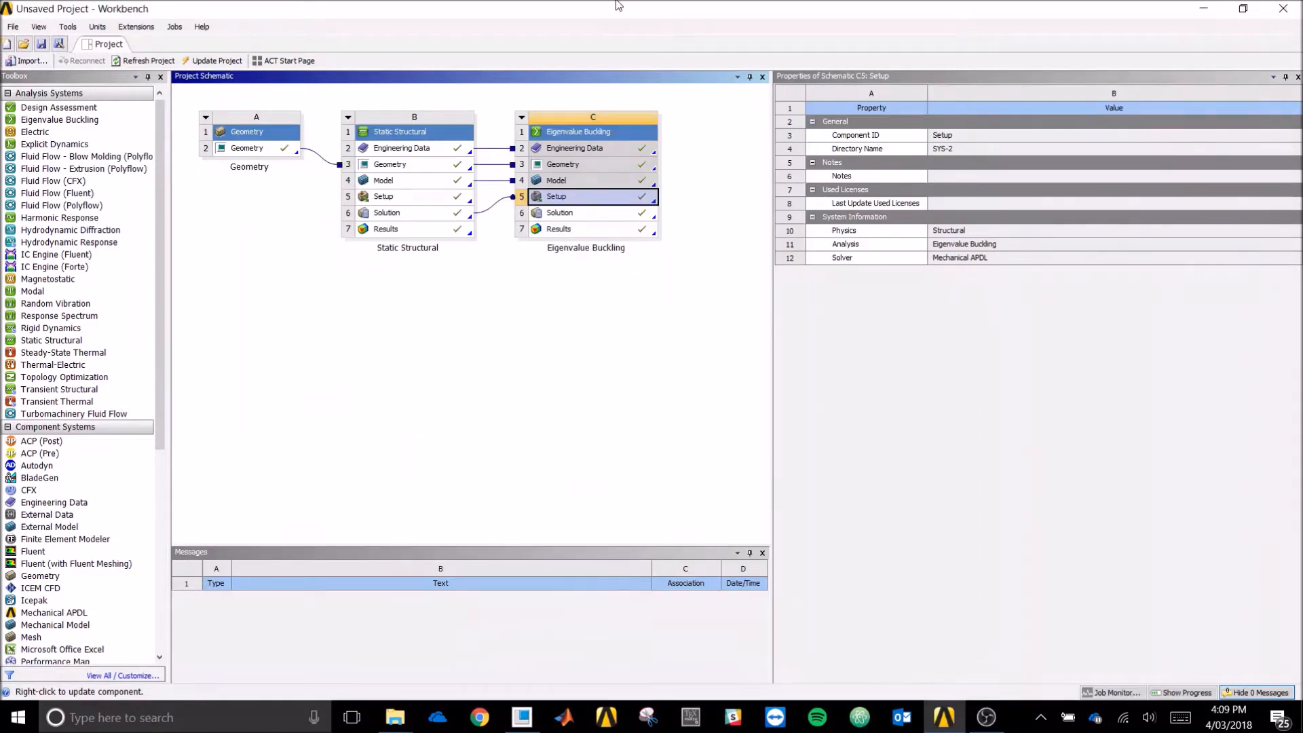
pyautogui.click(402, 375)
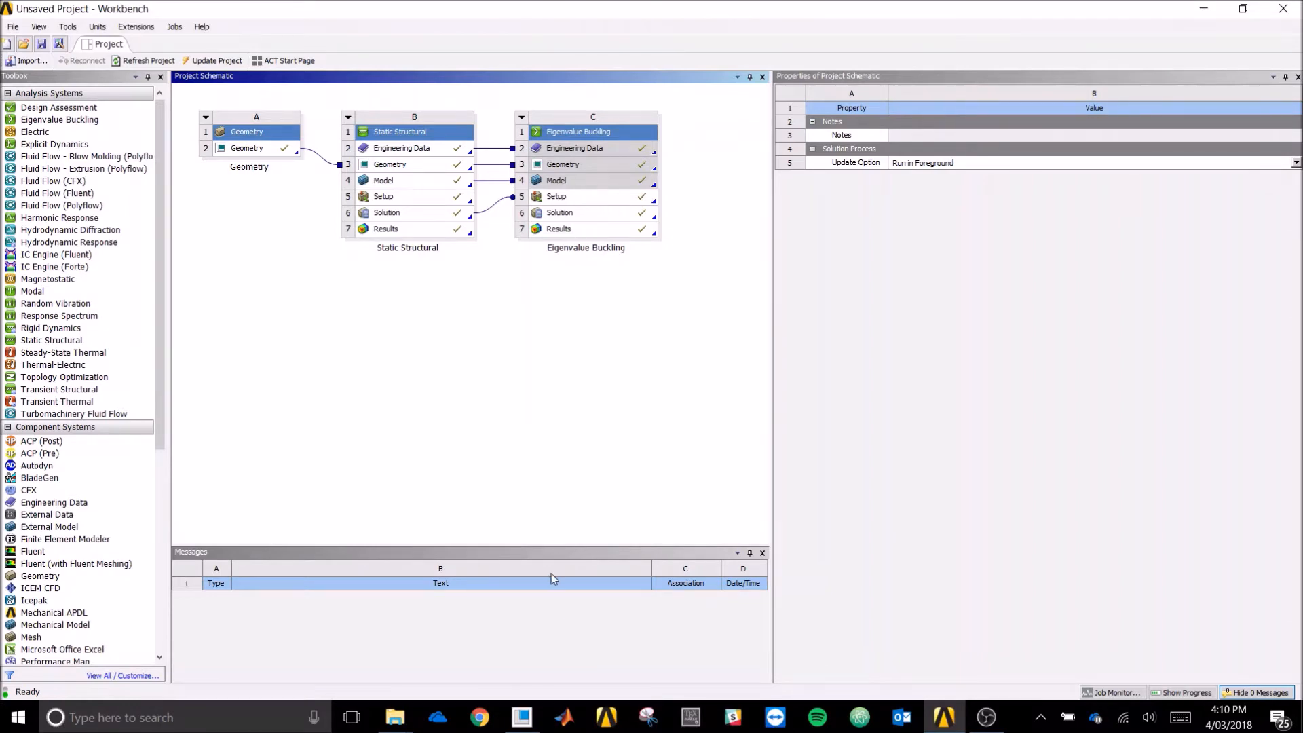
pyautogui.click(1283, 8)
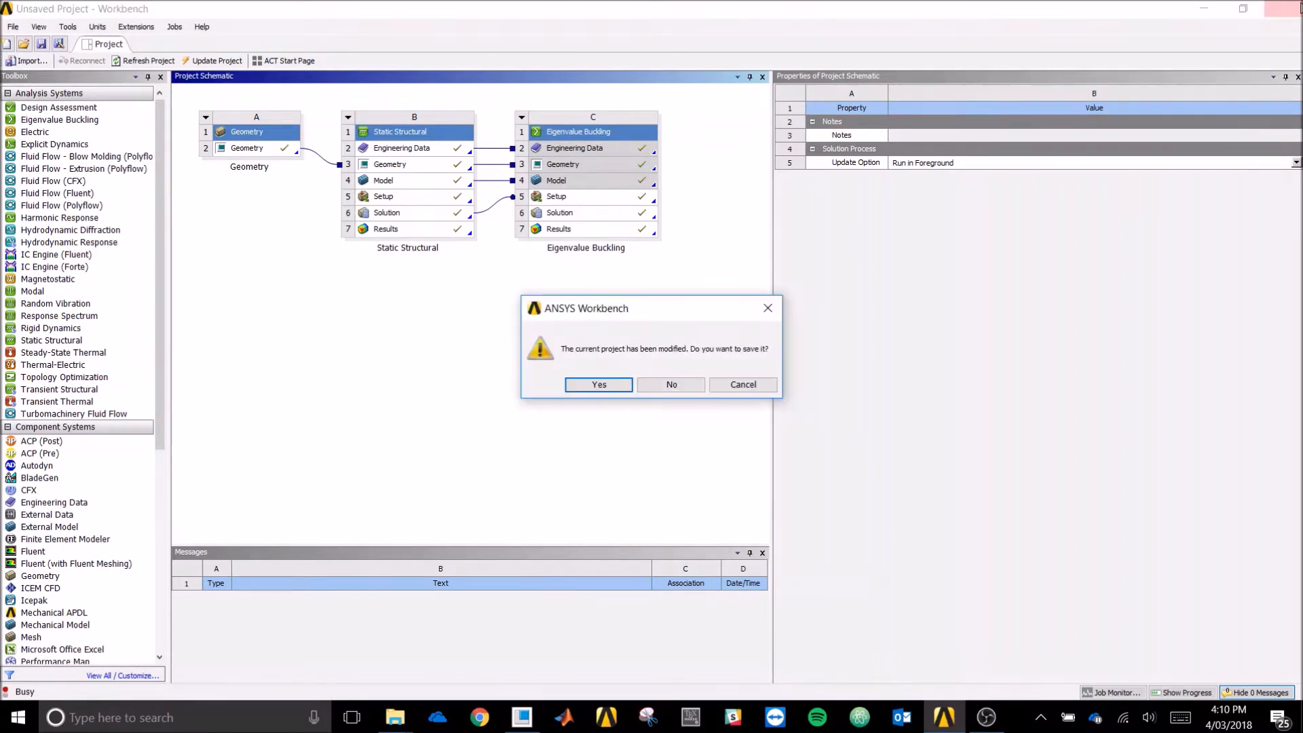
pyautogui.click(675, 385)
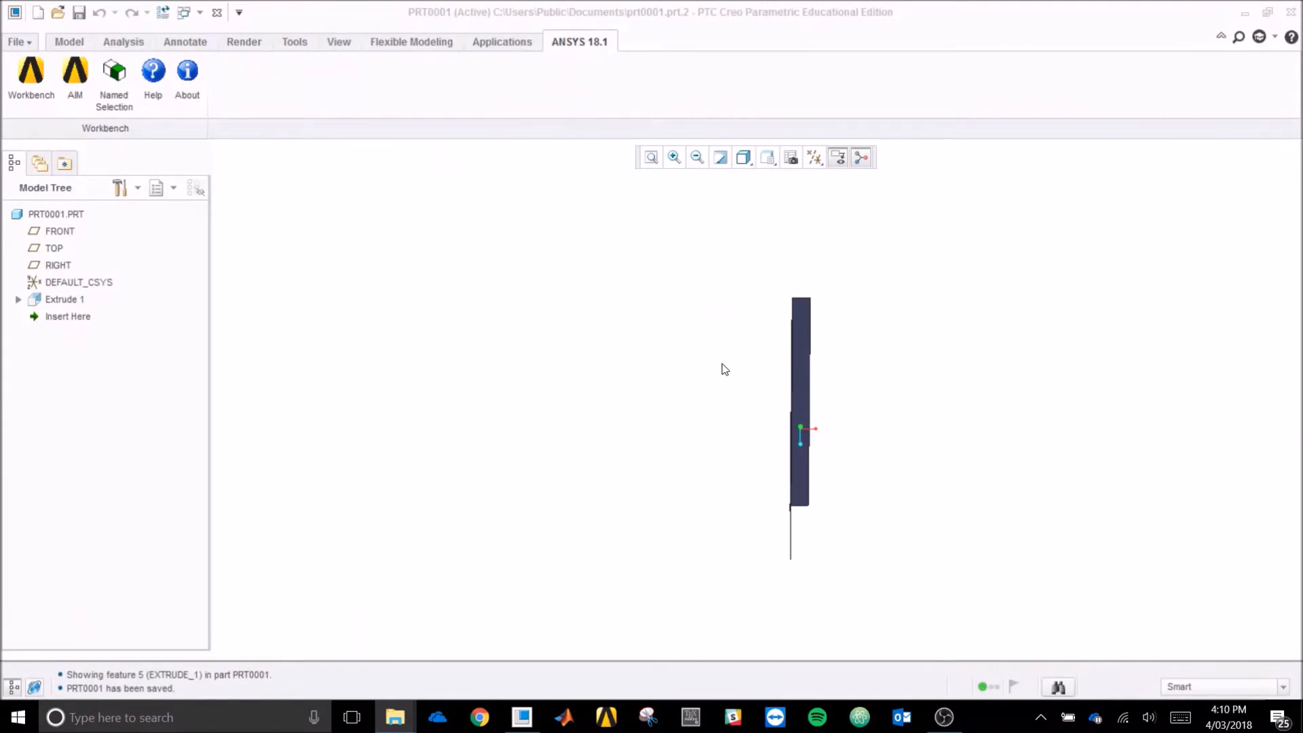
# Step: Send the PRT0001 part from Creo to a new ANSYS Workbench project and maximise the project window
pyautogui.moveTo(984, 401)
pyautogui.mouseDown(button='middle')
pyautogui.moveTo(1012, 355)
pyautogui.moveTo(1015, 366)
pyautogui.moveTo(1006, 334)
pyautogui.moveTo(998, 355)
pyautogui.mouseUp(button='middle')
pyautogui.scroll(-1, 970, 543)
pyautogui.scroll(-1, 971, 542)
pyautogui.moveTo(893, 588)
pyautogui.mouseDown(button='middle')
pyautogui.moveTo(887, 538)
pyautogui.moveTo(881, 558)
pyautogui.moveTo(886, 584)
pyautogui.moveTo(884, 551)
pyautogui.moveTo(904, 556)
pyautogui.moveTo(901, 532)
pyautogui.moveTo(873, 541)
pyautogui.moveTo(890, 547)
pyautogui.moveTo(893, 527)
pyautogui.moveTo(897, 536)
pyautogui.mouseUp(button='middle')
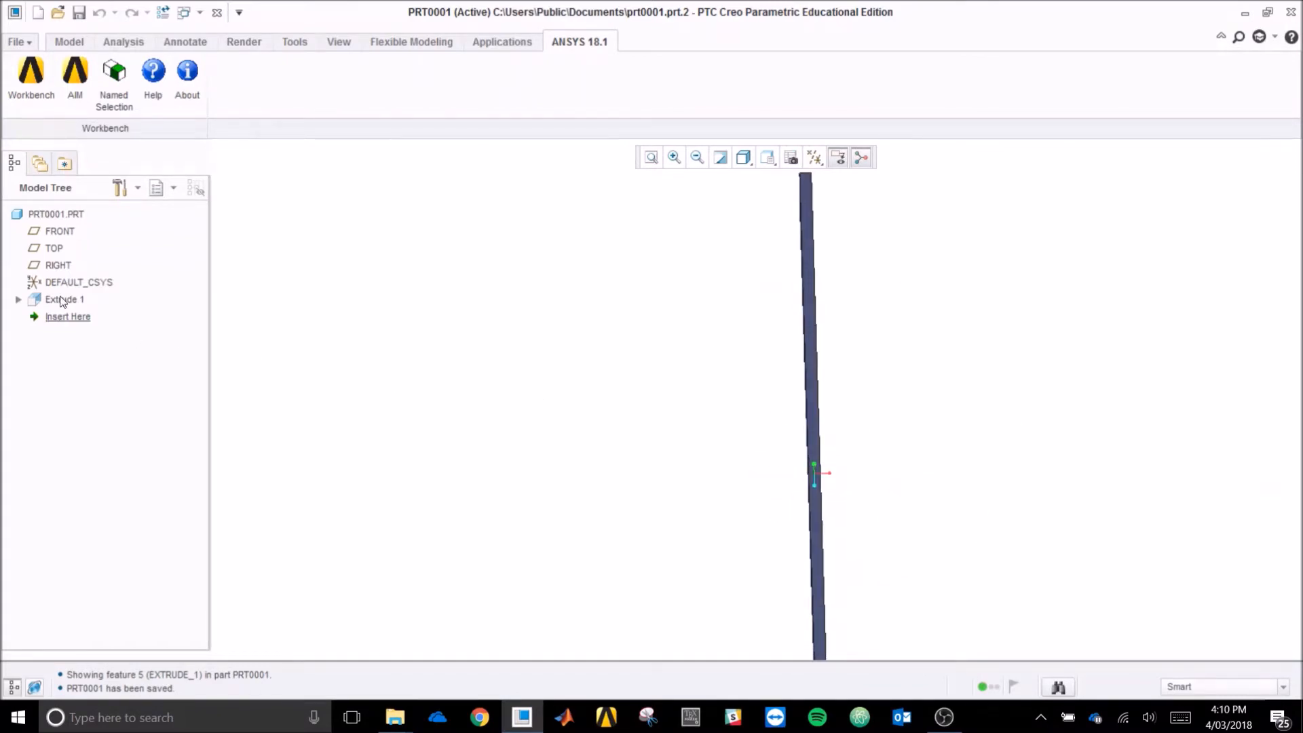
pyautogui.click(32, 74)
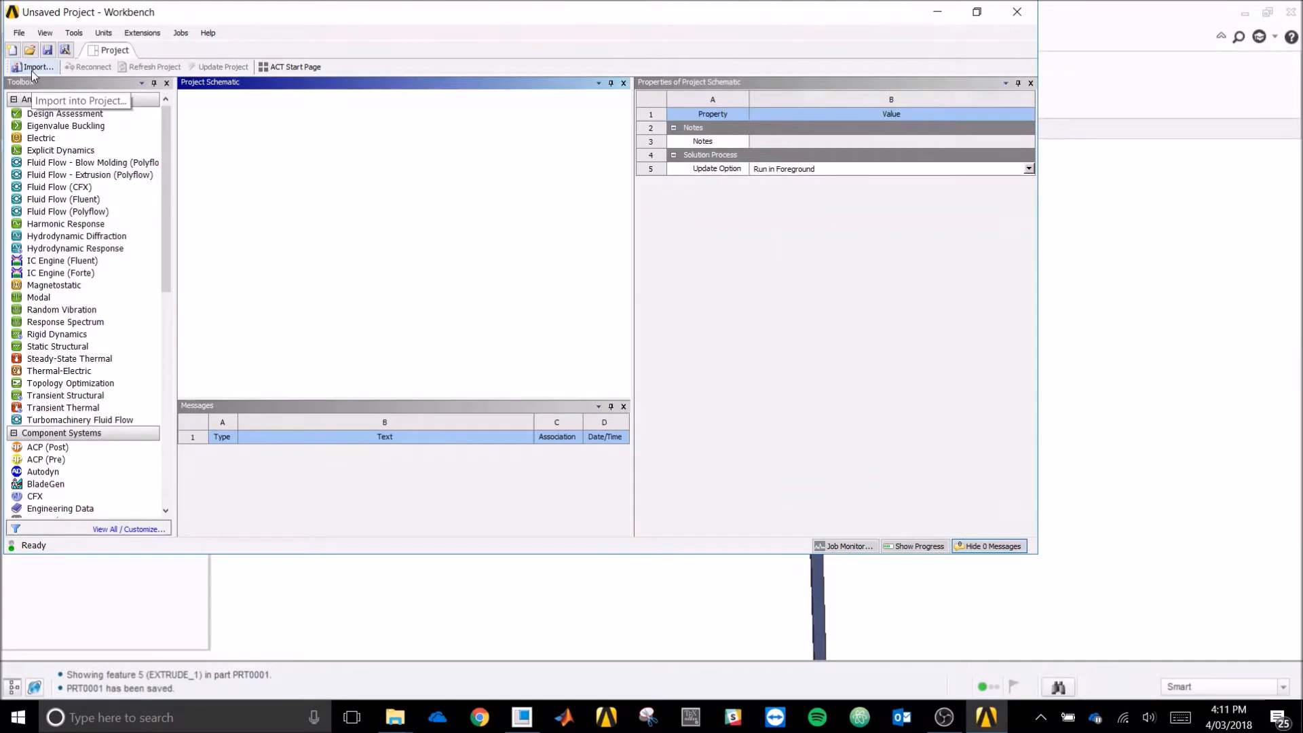
pyautogui.click(32, 67)
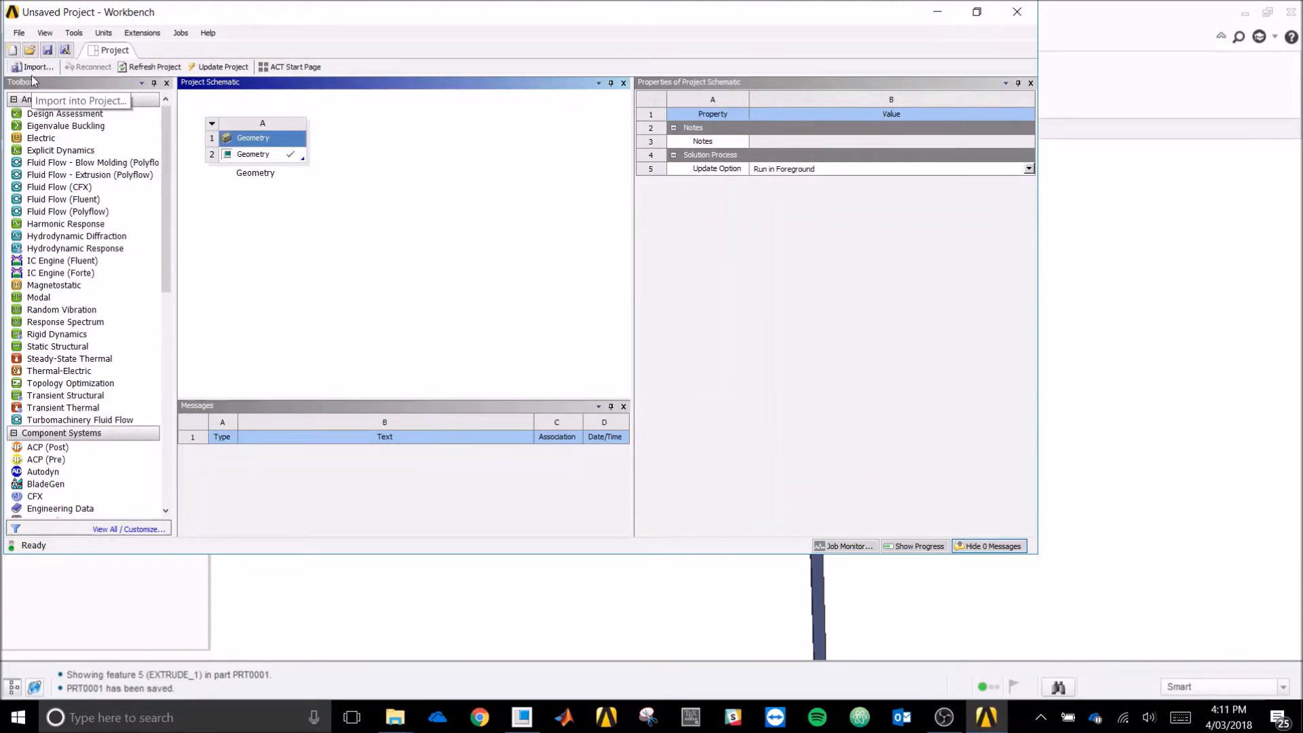
pyautogui.click(978, 13)
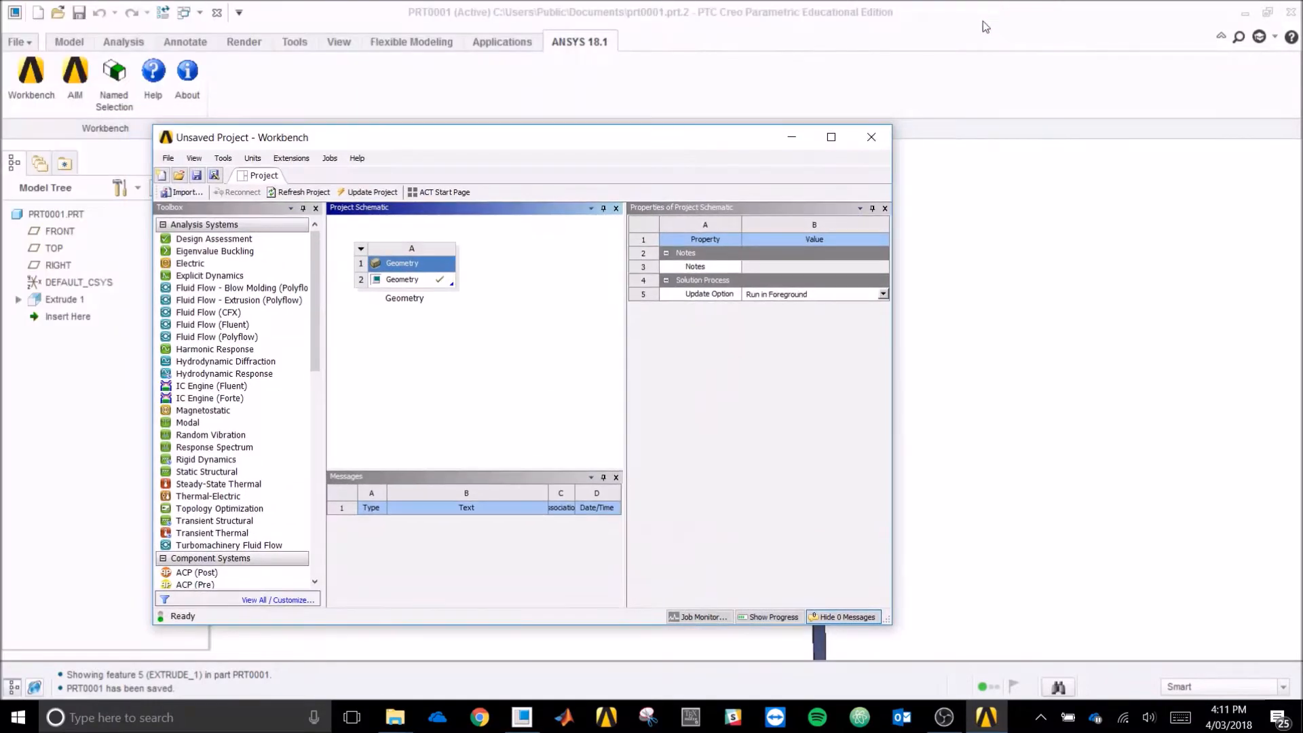
pyautogui.click(833, 139)
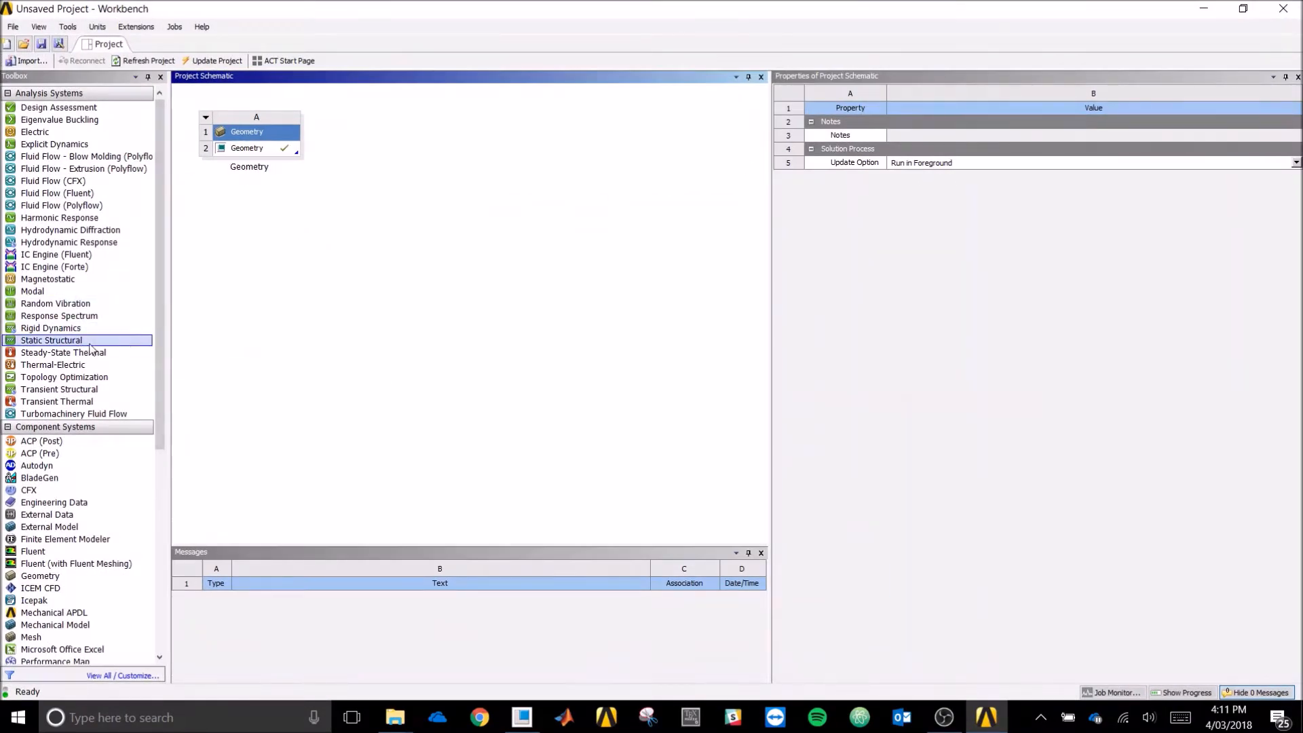
# Step: Add a Static Structural system linked to the Geometry cell and an Eigenvalue Buckling system linked to the structural Solution cell
pyautogui.moveTo(51, 345); pyautogui.dragTo(282, 153)
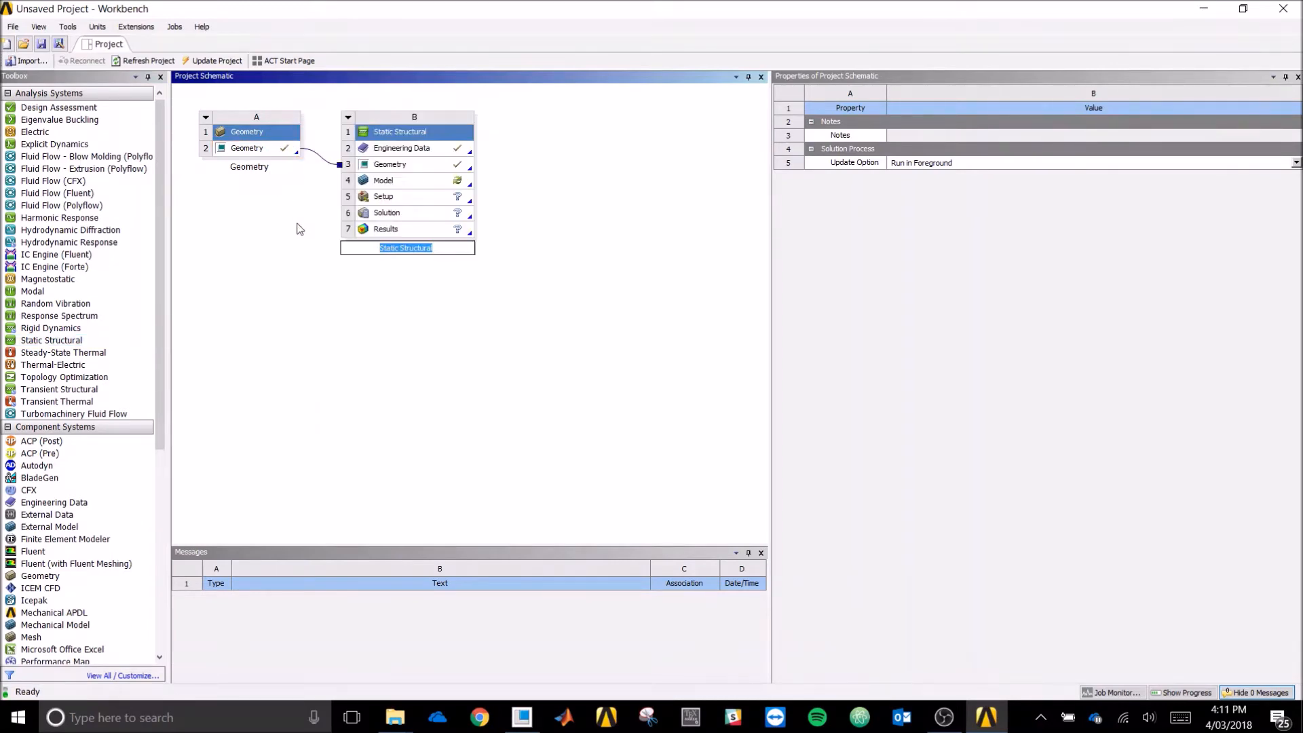
pyautogui.click(386, 305)
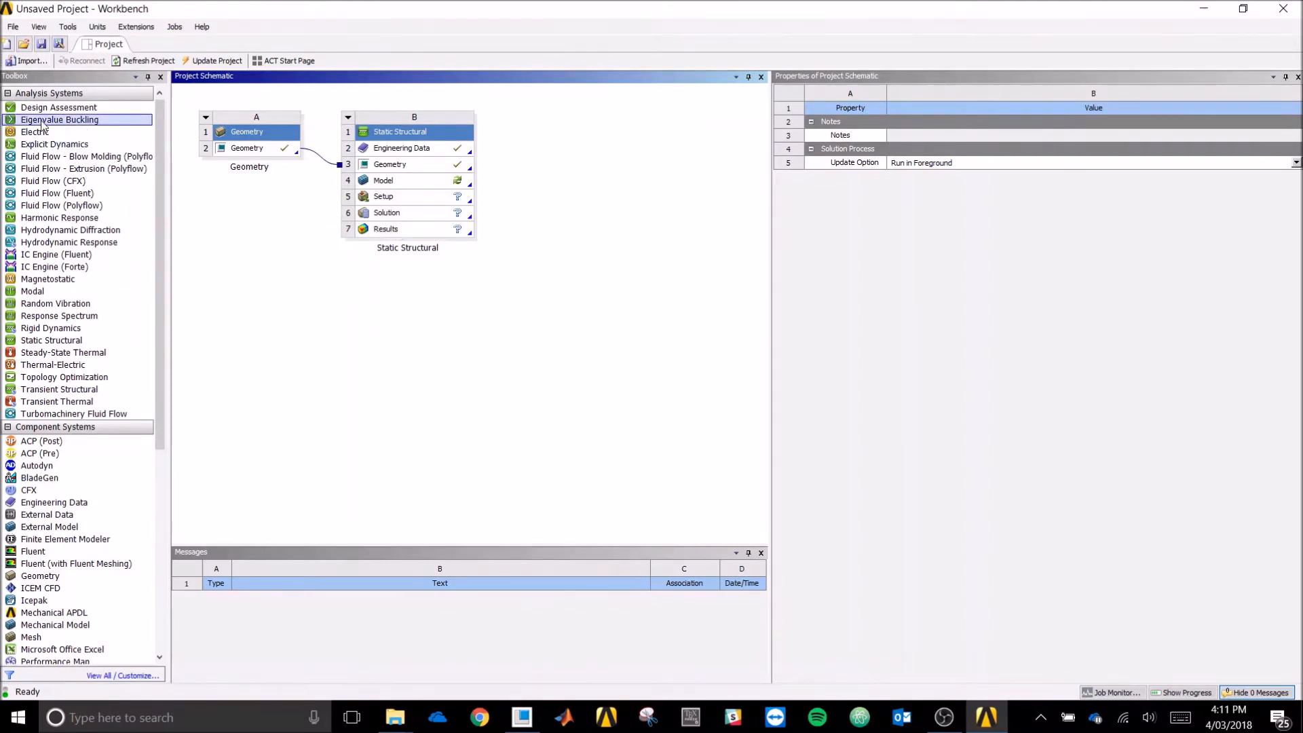
pyautogui.moveTo(28, 122); pyautogui.dragTo(419, 216)
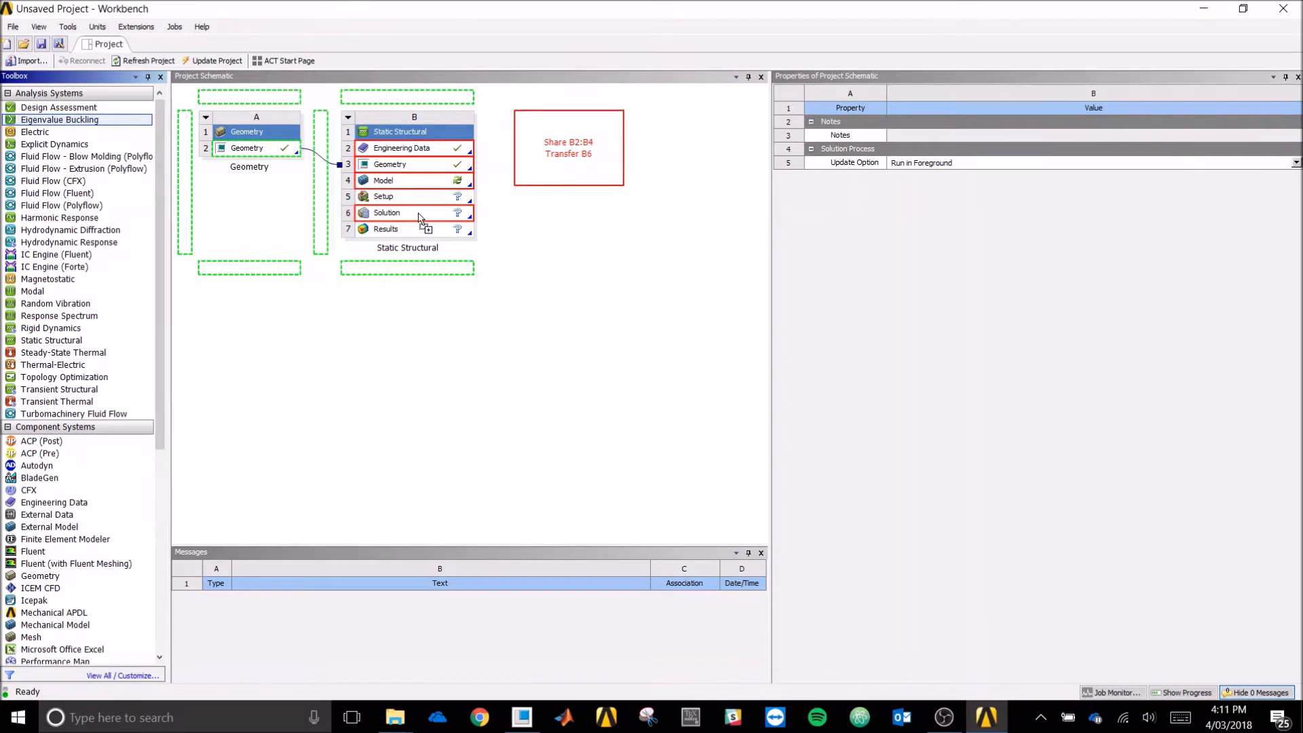
pyautogui.moveTo(418, 217); pyautogui.dragTo(413, 210)
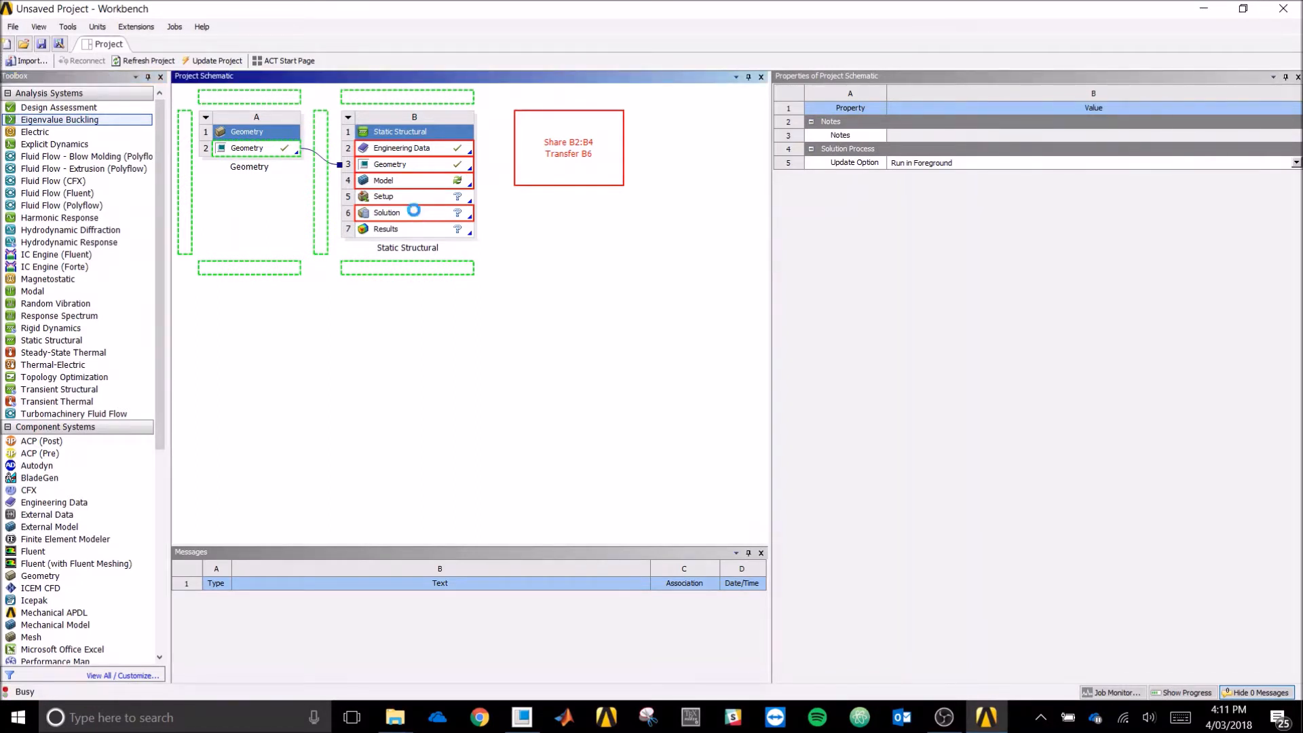
pyautogui.click(435, 339)
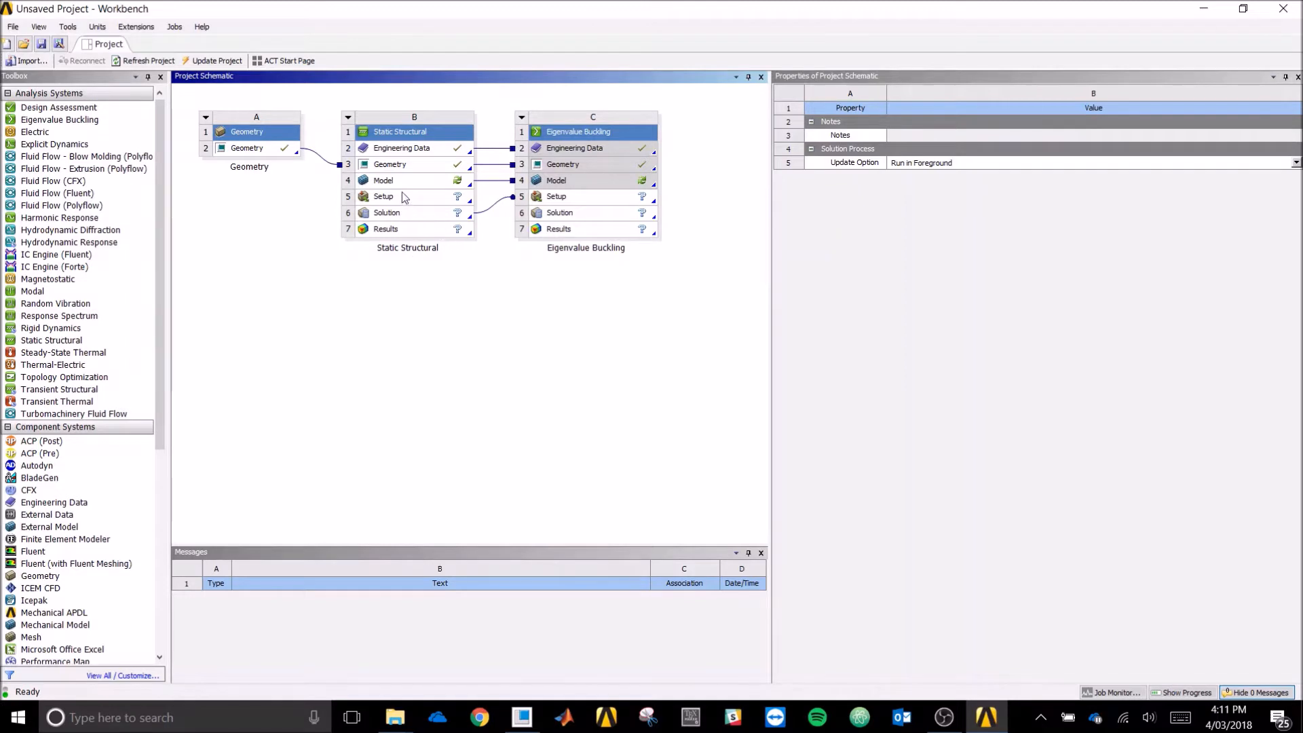
# Step: Open the Static Structural system's Model in Mechanical and inspect the imported column
pyautogui.doubleClick(416, 182)
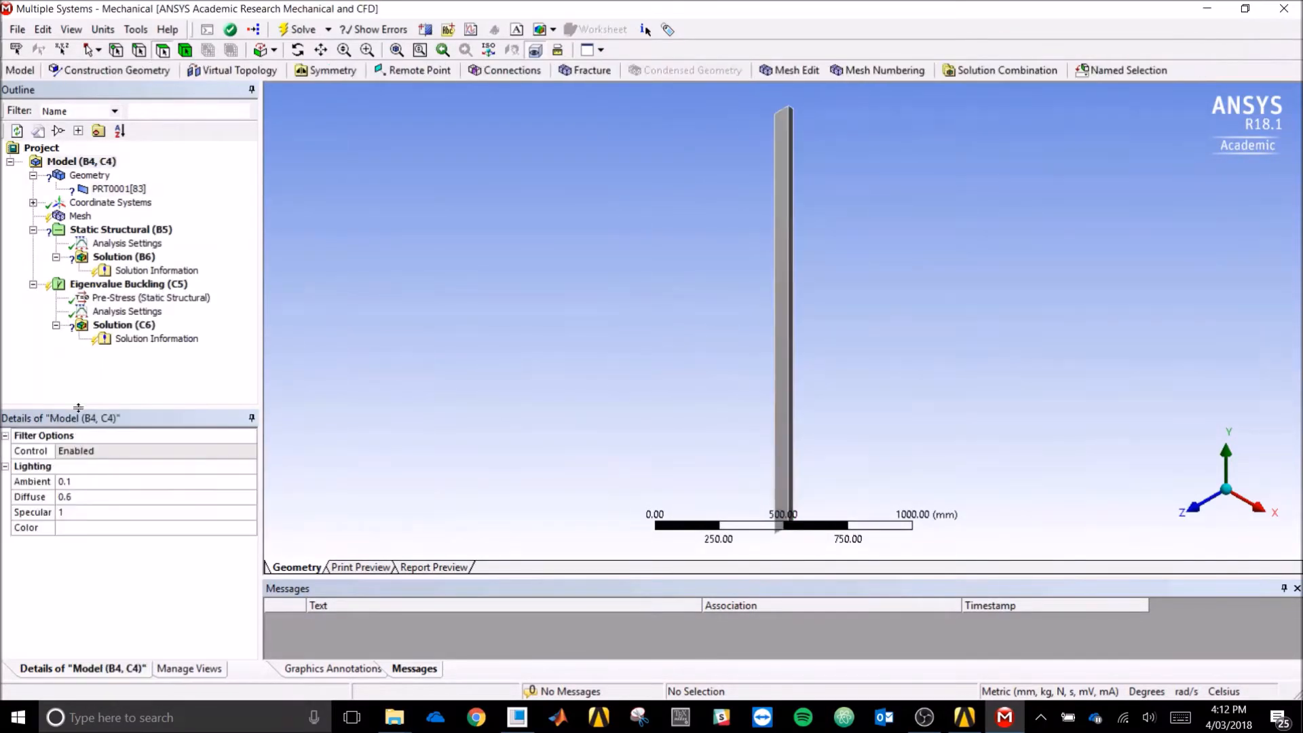
pyautogui.moveTo(892, 240)
pyautogui.mouseDown(button='middle')
pyautogui.moveTo(913, 291)
pyautogui.moveTo(890, 233)
pyautogui.moveTo(885, 248)
pyautogui.mouseUp(button='middle')
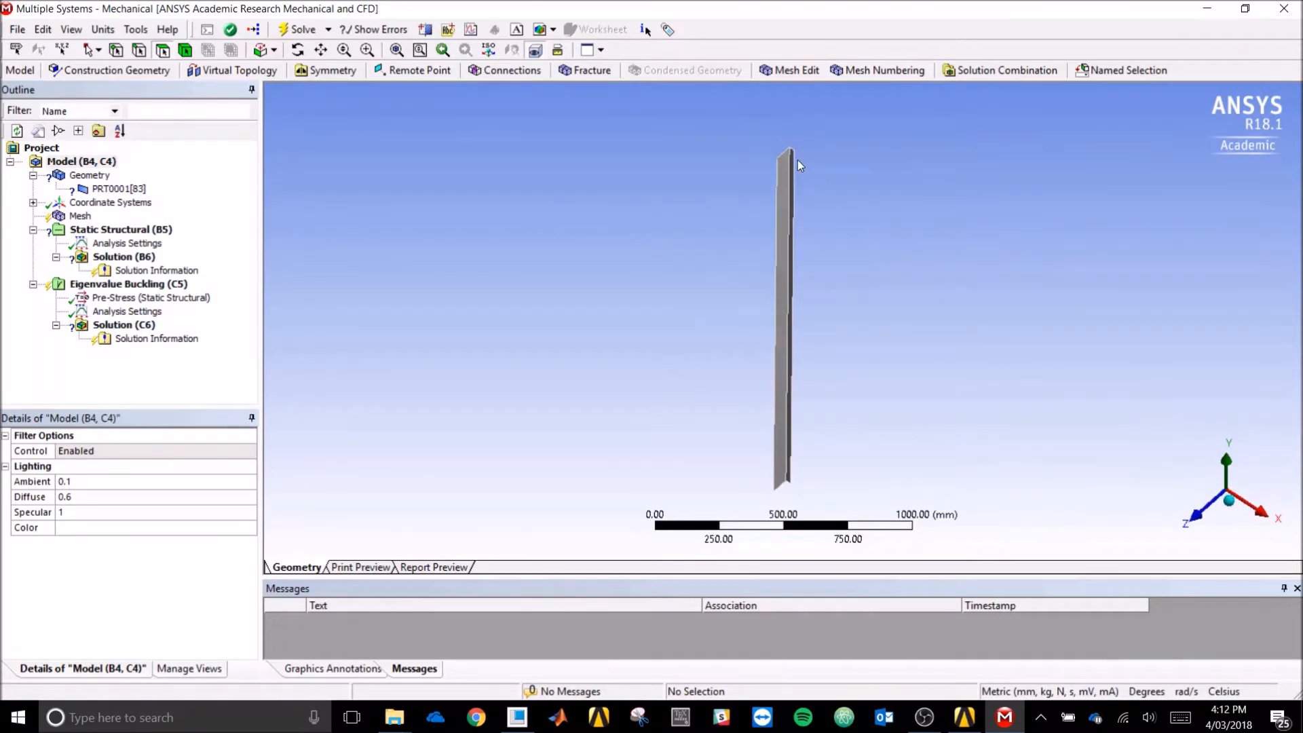
pyautogui.moveTo(843, 292)
pyautogui.mouseDown()
pyautogui.moveTo(846, 343)
pyautogui.moveTo(828, 271)
pyautogui.mouseUp()
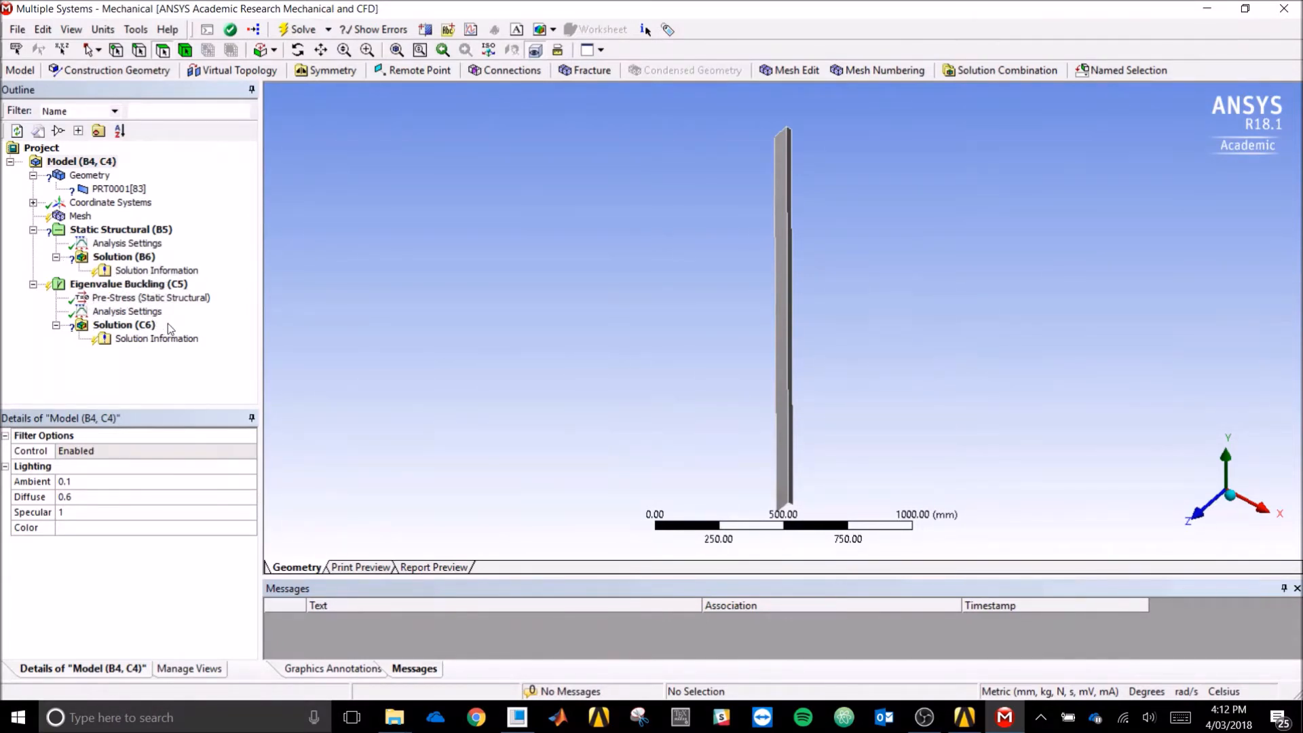
pyautogui.moveTo(640, 350); pyautogui.dragTo(640, 349, button='middle')
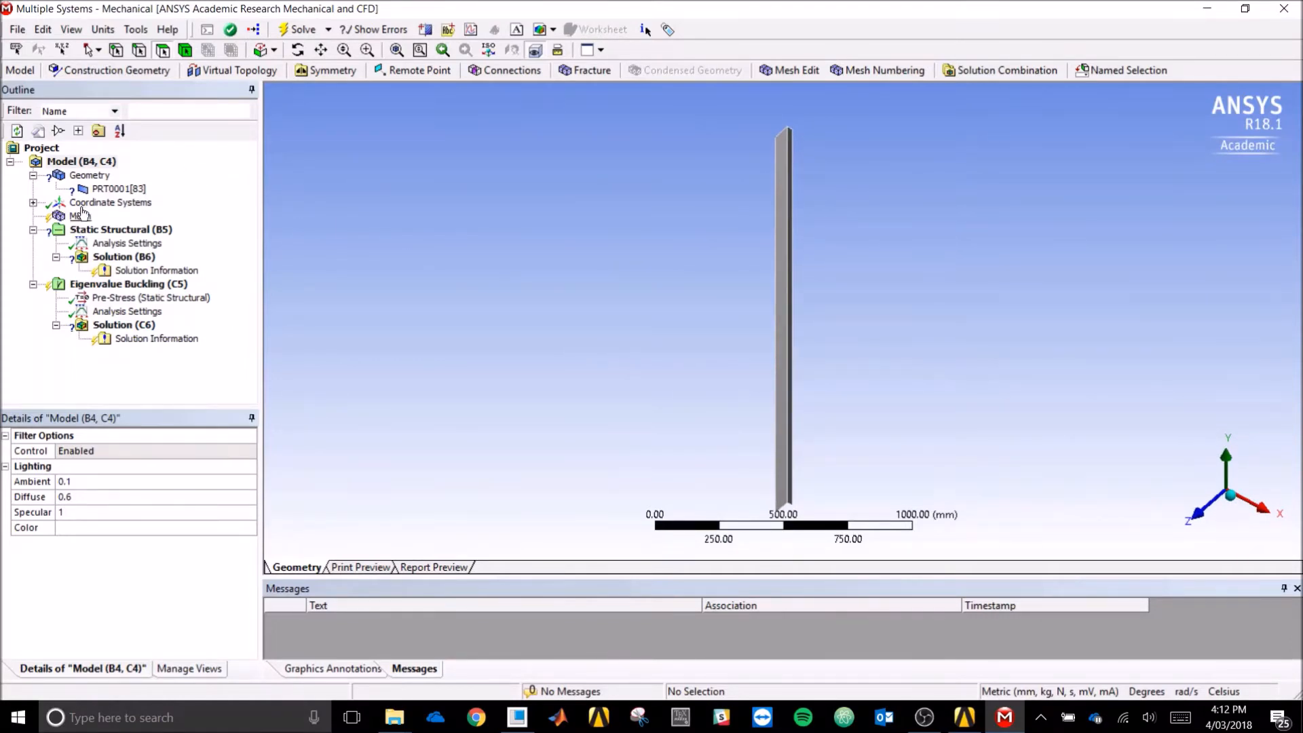
# Step: Set the thickness of the PRT0001 surface body to 5 mm
pyautogui.click(123, 191)
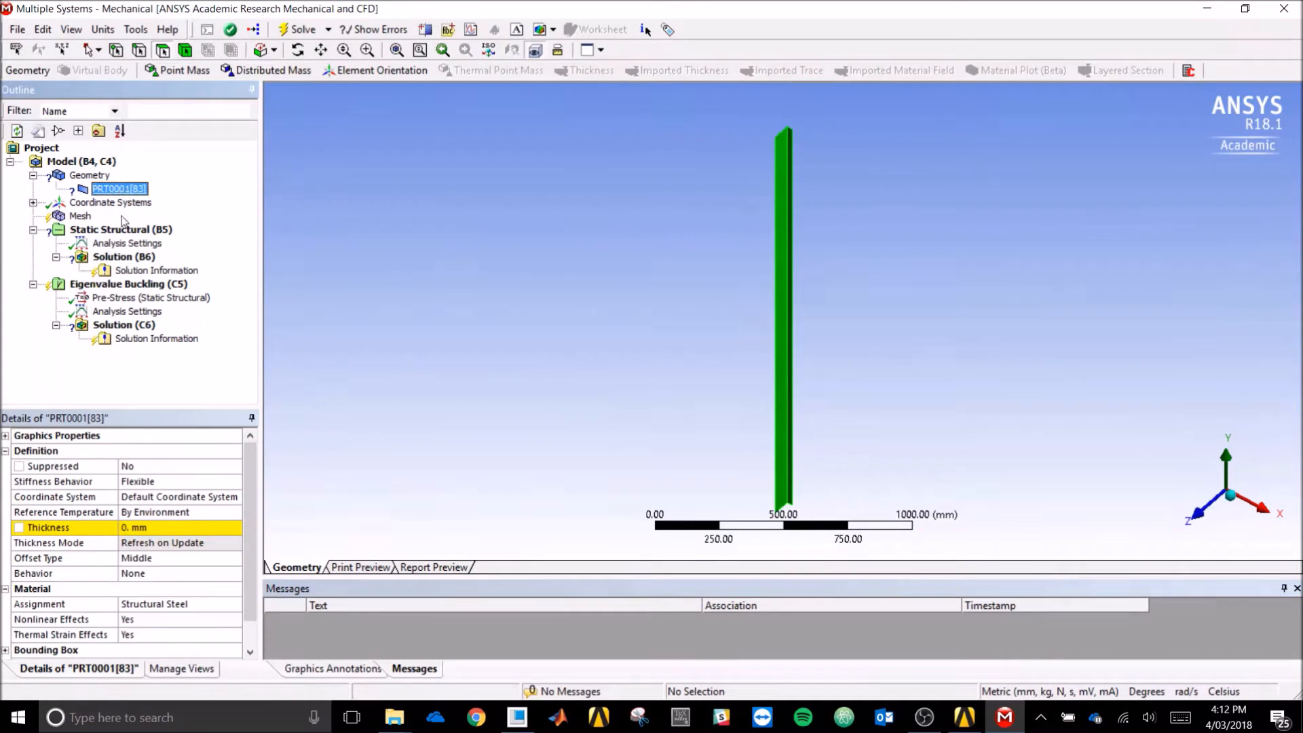
pyautogui.moveTo(253, 481)
pyautogui.mouseDown()
pyautogui.moveTo(251, 502)
pyautogui.moveTo(255, 474)
pyautogui.mouseUp()
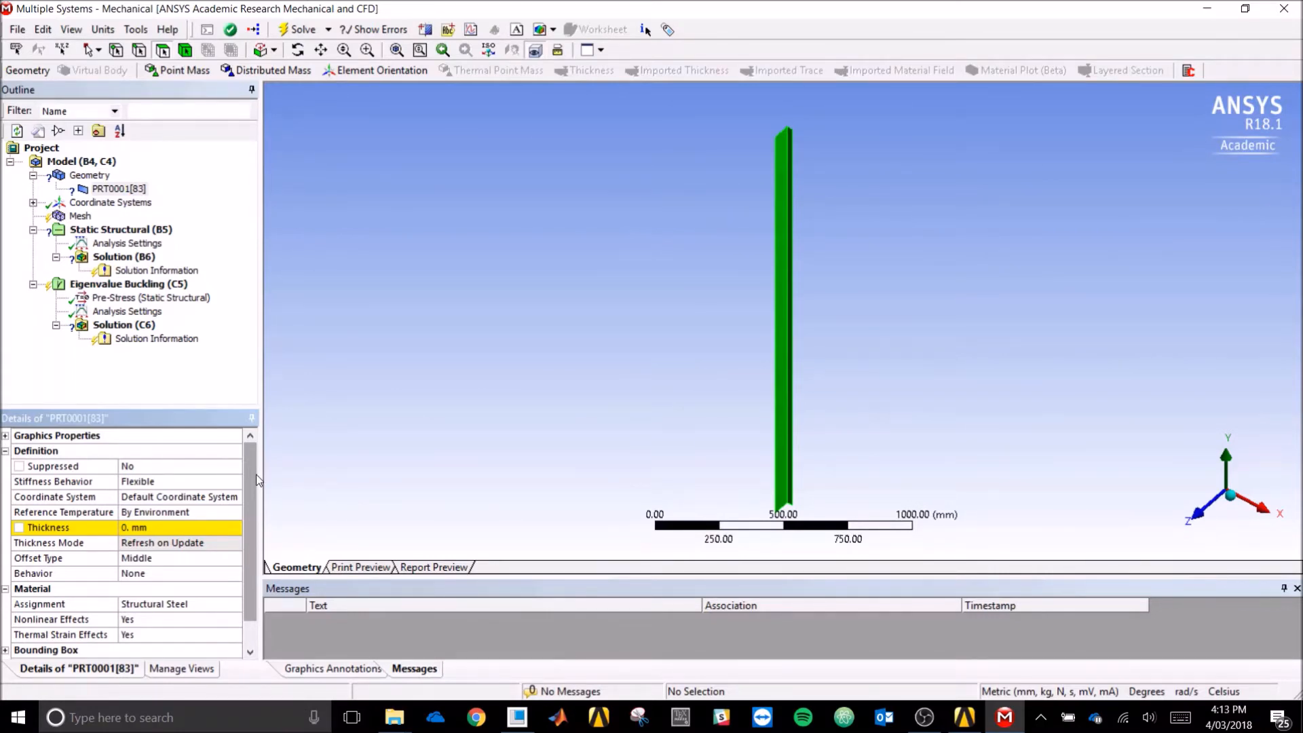
pyautogui.click(198, 526)
pyautogui.write('5')
pyautogui.press('Return')
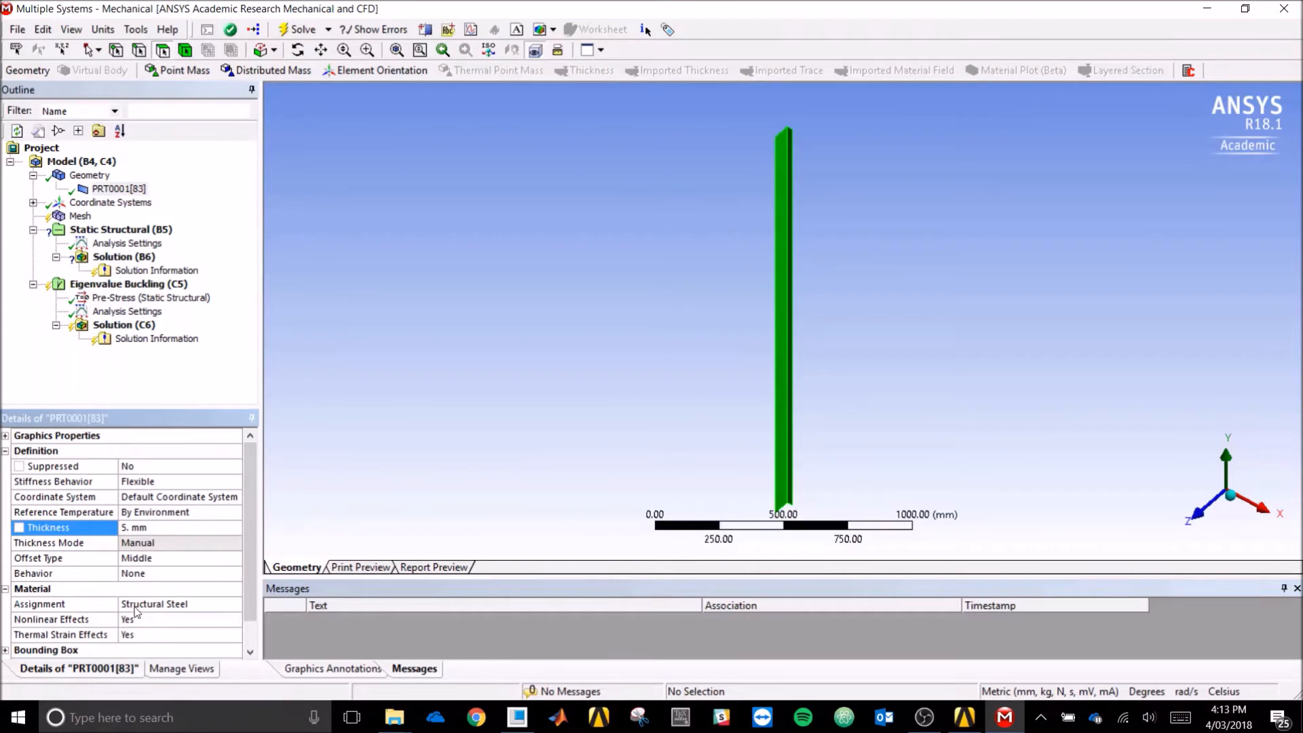
pyautogui.moveTo(250, 552); pyautogui.dragTo(252, 570)
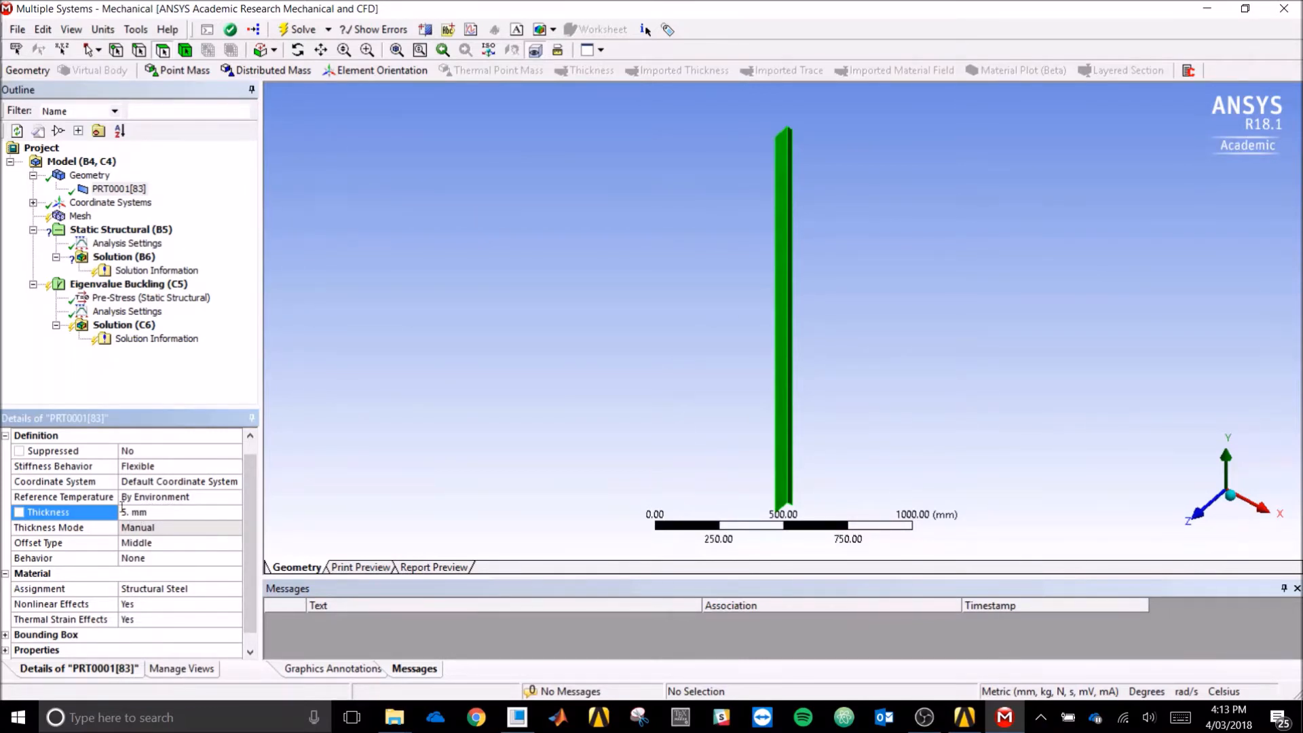
pyautogui.click(499, 385)
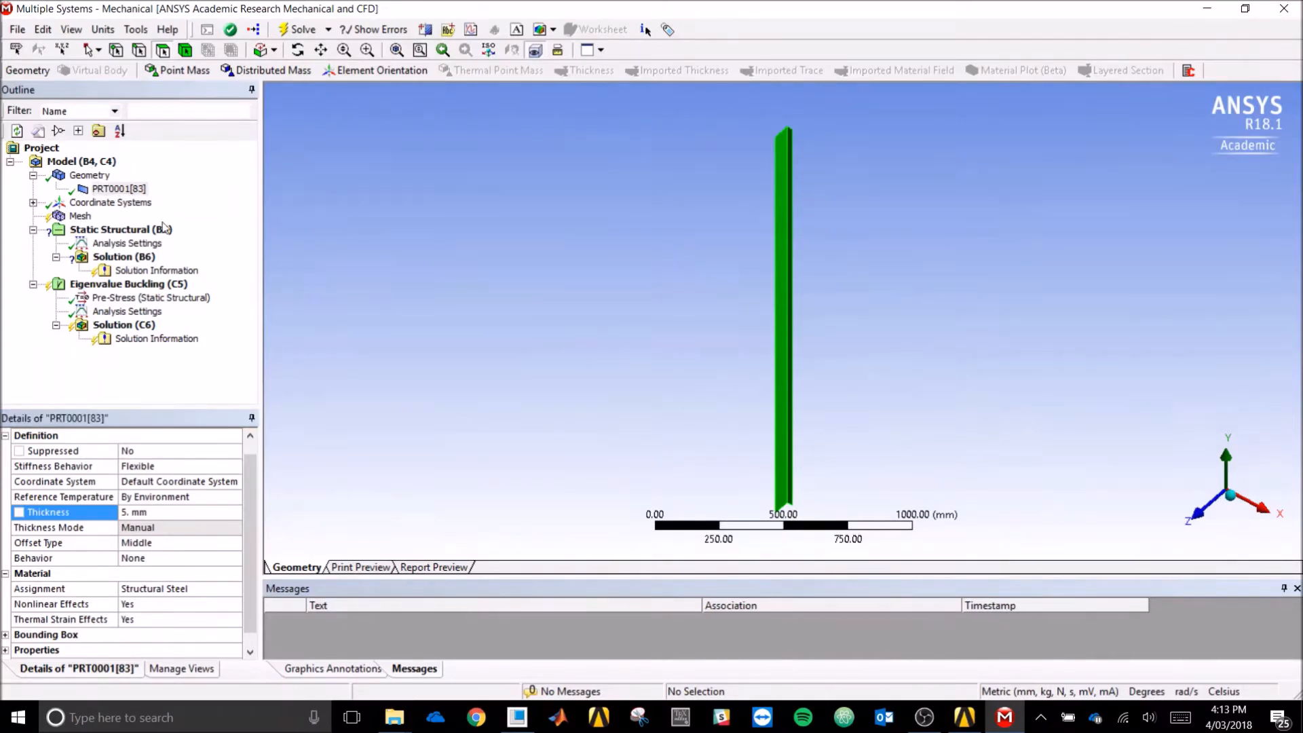
# Step: Change the mesh sizing's size function to Uniform
pyautogui.click(79, 216)
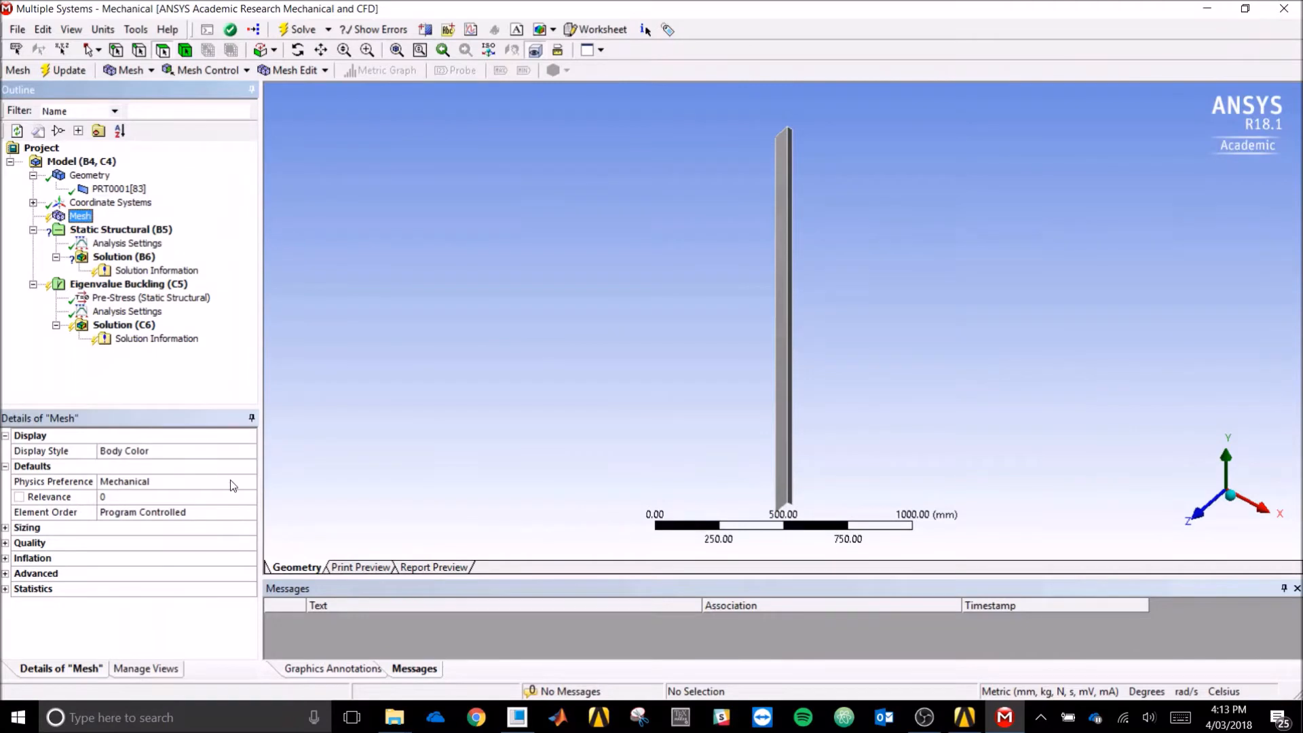
pyautogui.click(5, 528)
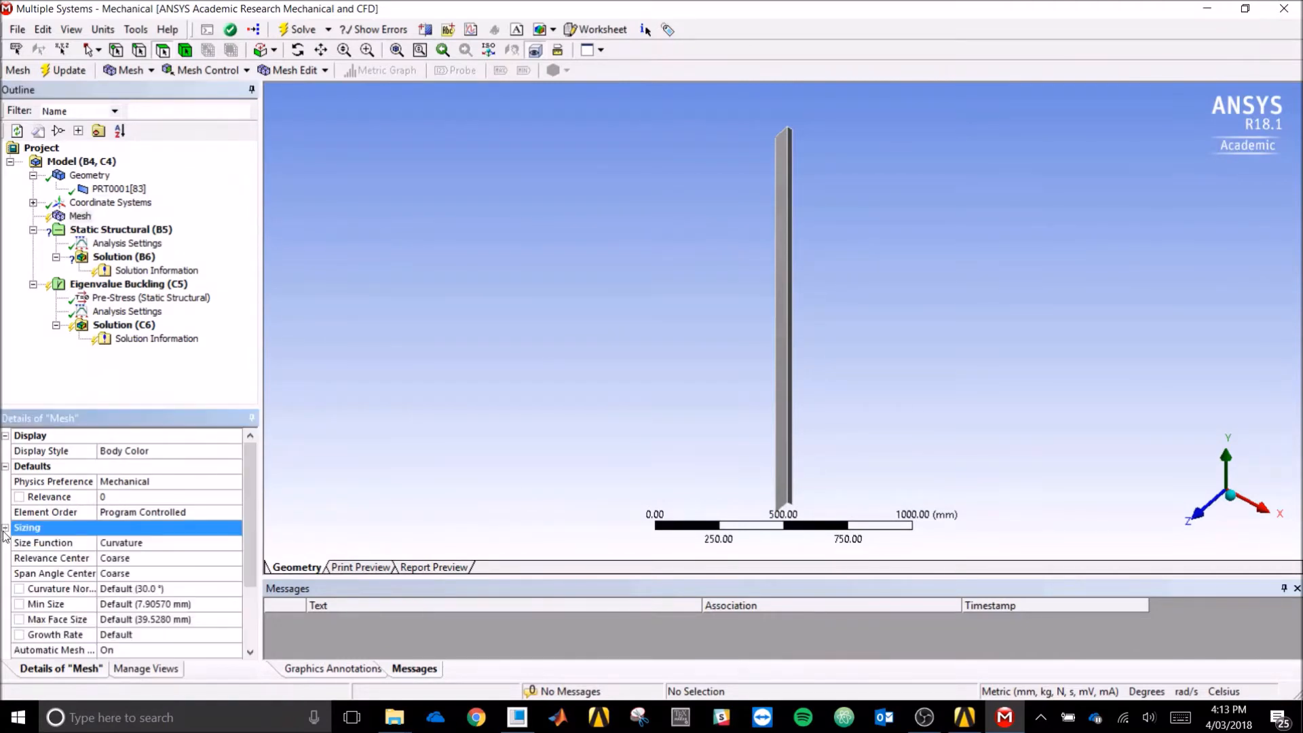
pyautogui.click(186, 543)
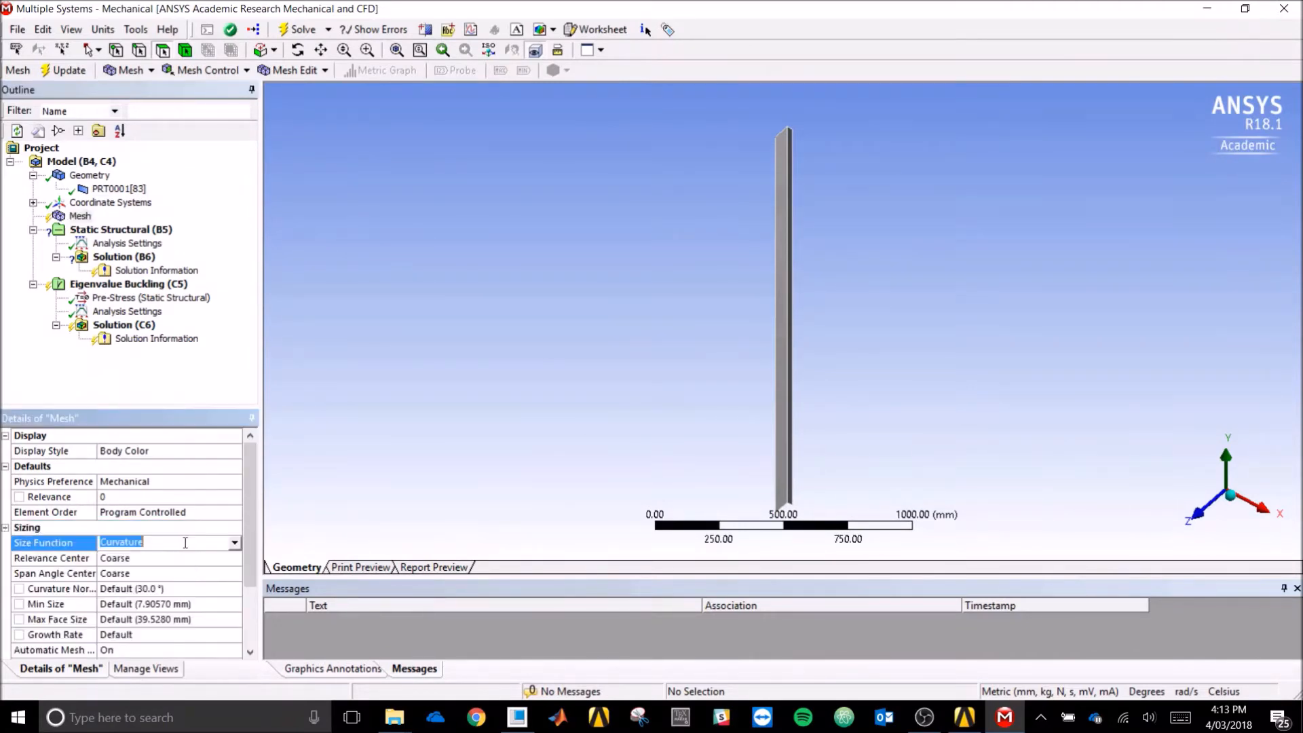
pyautogui.click(234, 542)
pyautogui.click(204, 601)
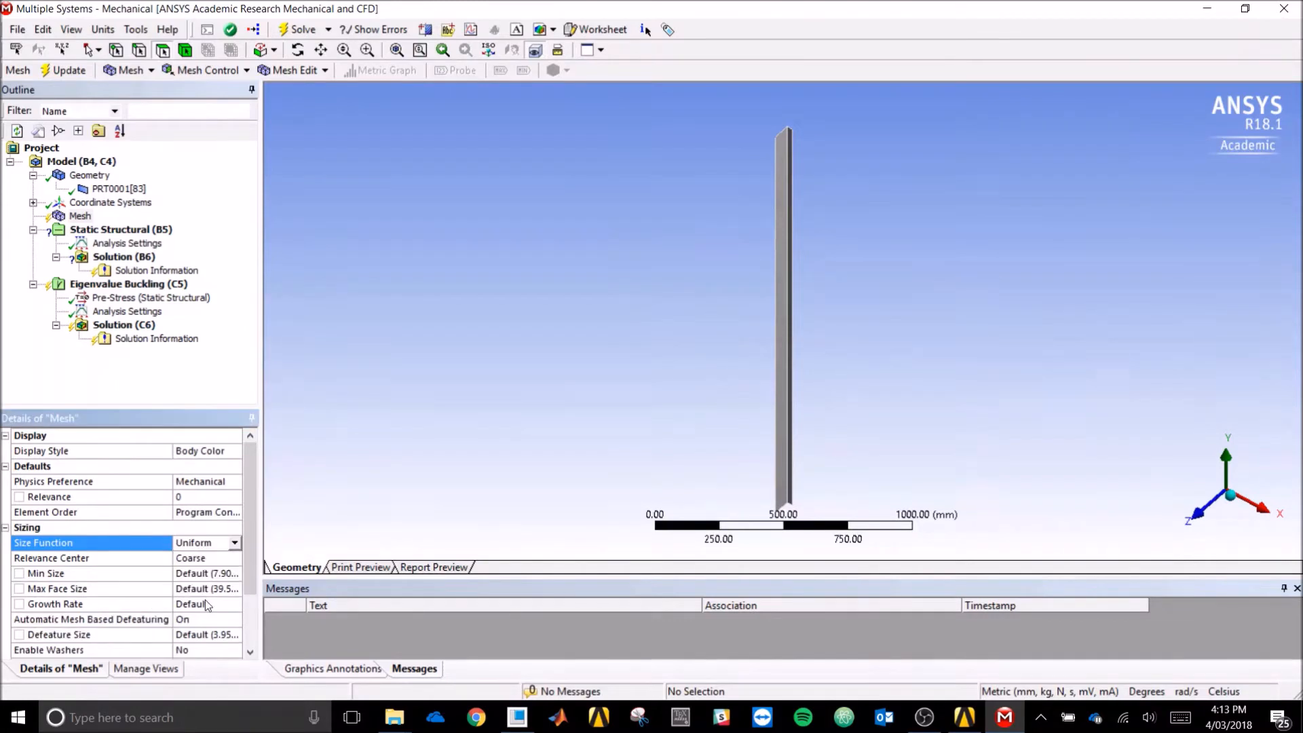
pyautogui.moveTo(173, 543); pyautogui.dragTo(138, 540)
pyautogui.moveTo(258, 506); pyautogui.dragTo(254, 547)
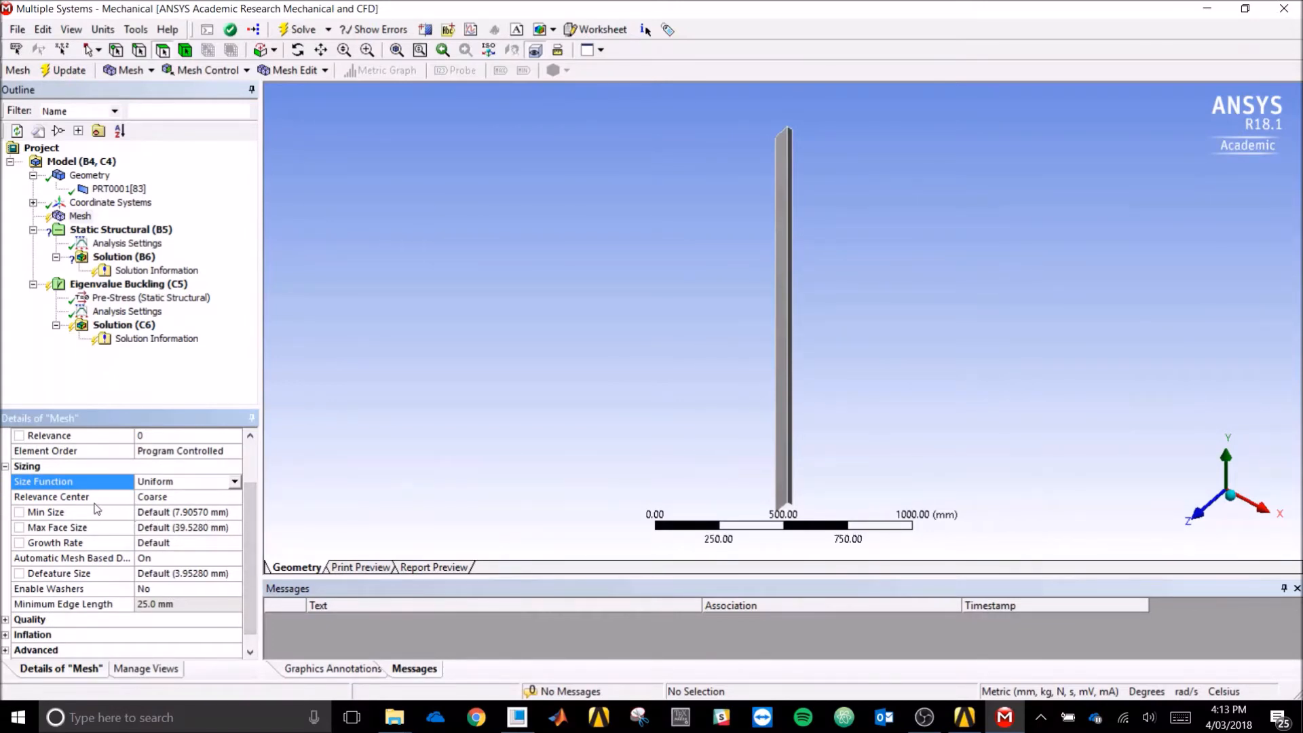
# Step: Set both the minimum size and the maximum face size of the mesh to 10 mm
pyautogui.click(159, 511)
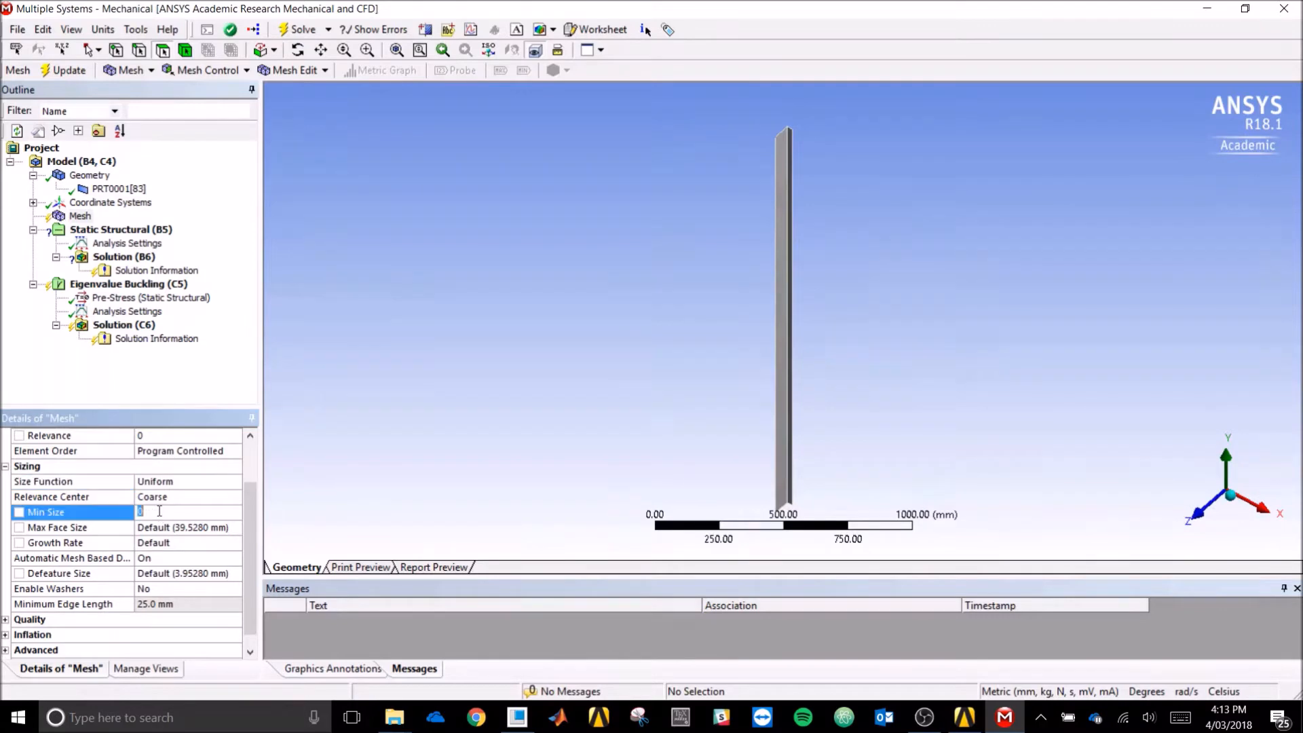
pyautogui.write('10')
pyautogui.click(166, 530)
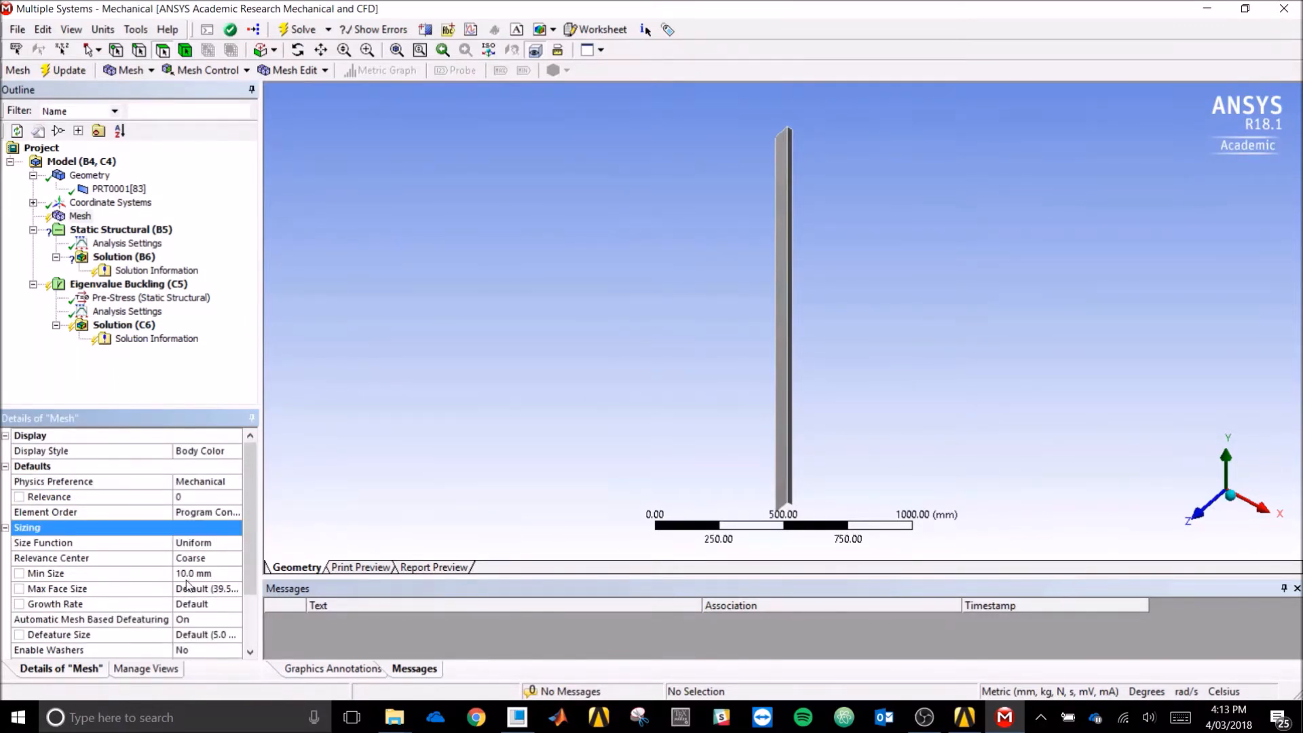
pyautogui.moveTo(173, 586); pyautogui.dragTo(102, 585)
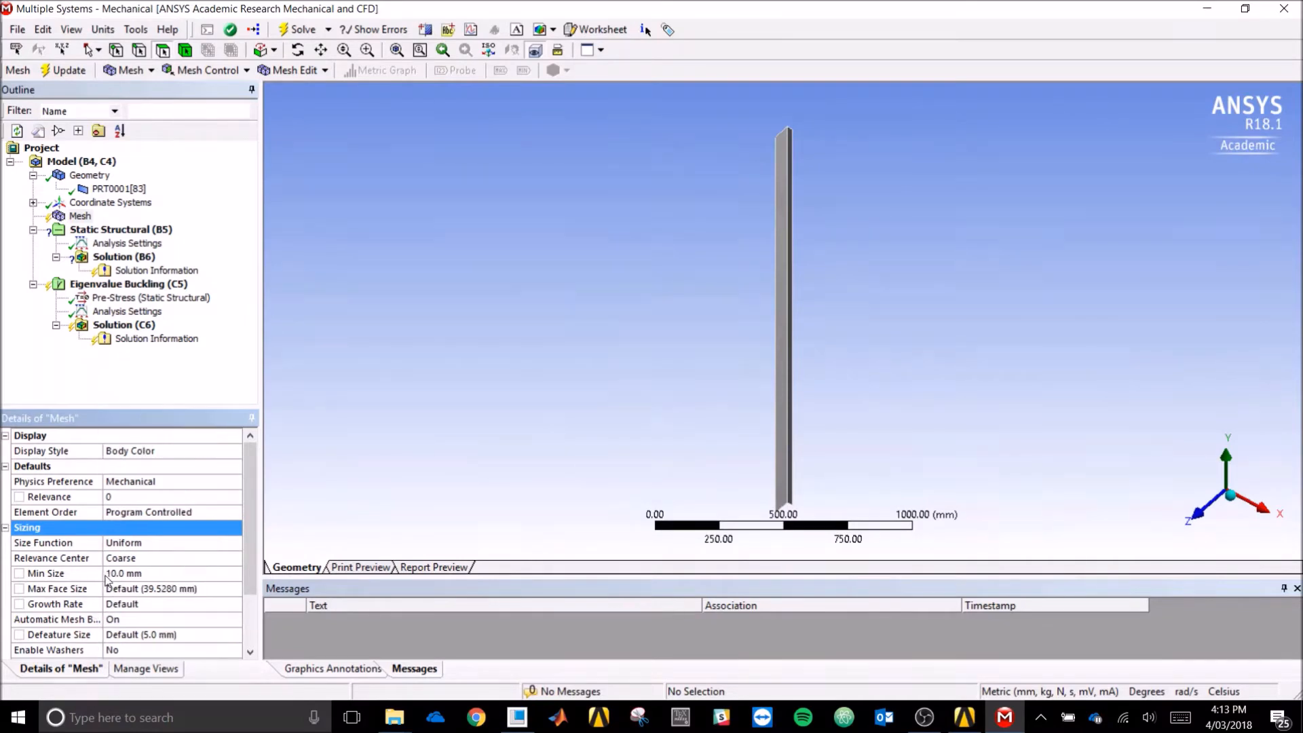
pyautogui.click(132, 588)
pyautogui.write('10')
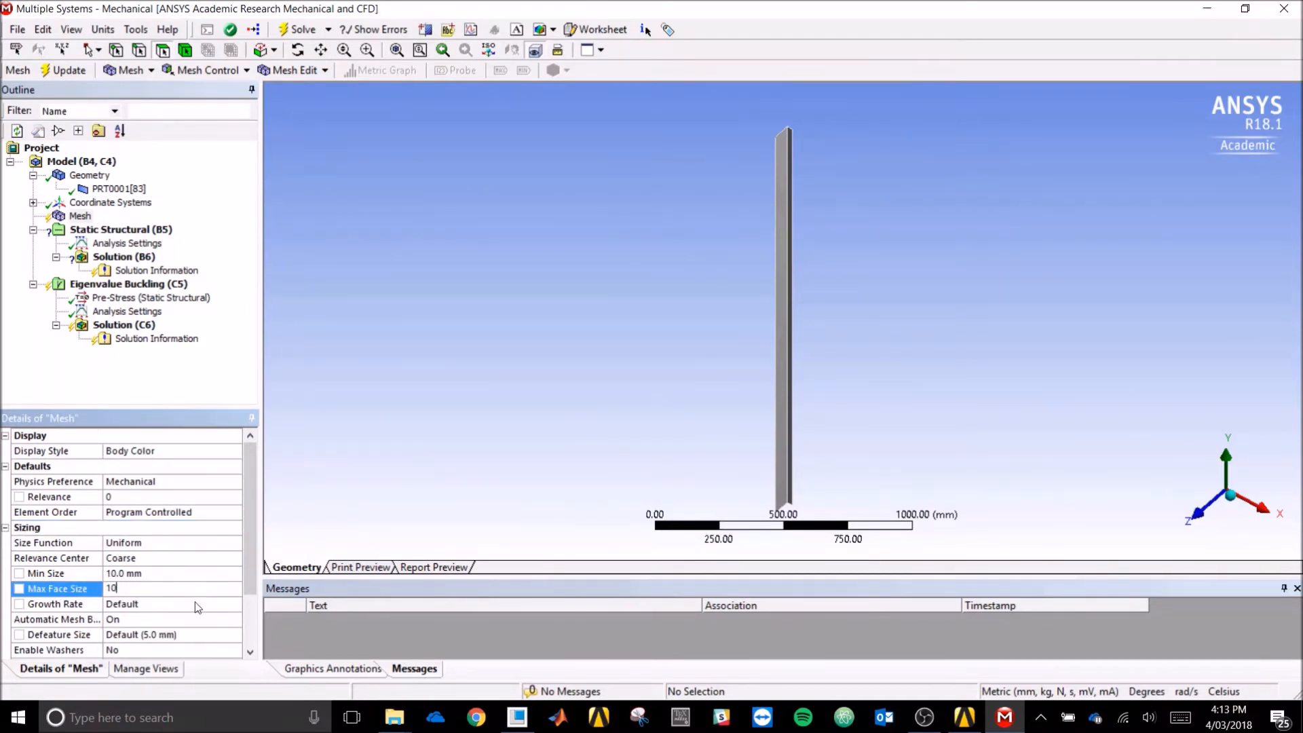
pyautogui.press('Return')
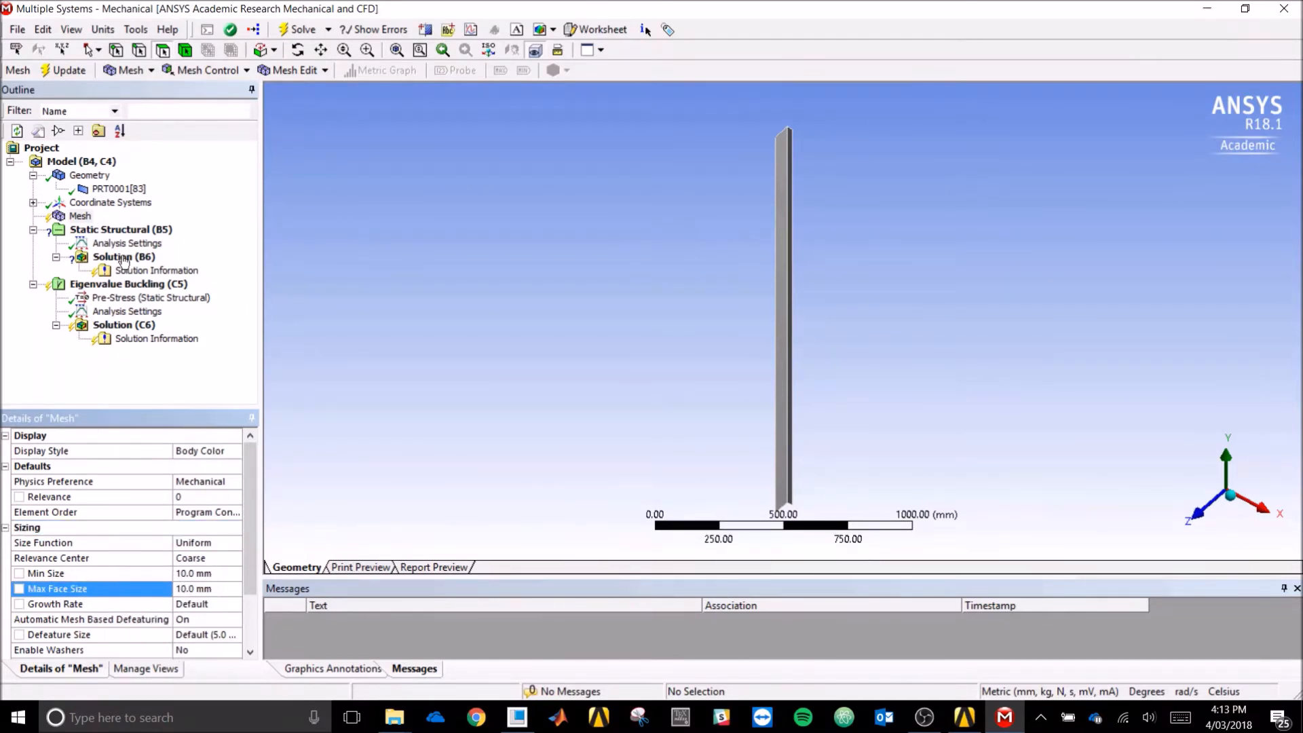
# Step: Generate the column's mesh and inspect it up close before restoring the isometric view
pyautogui.click(79, 216)
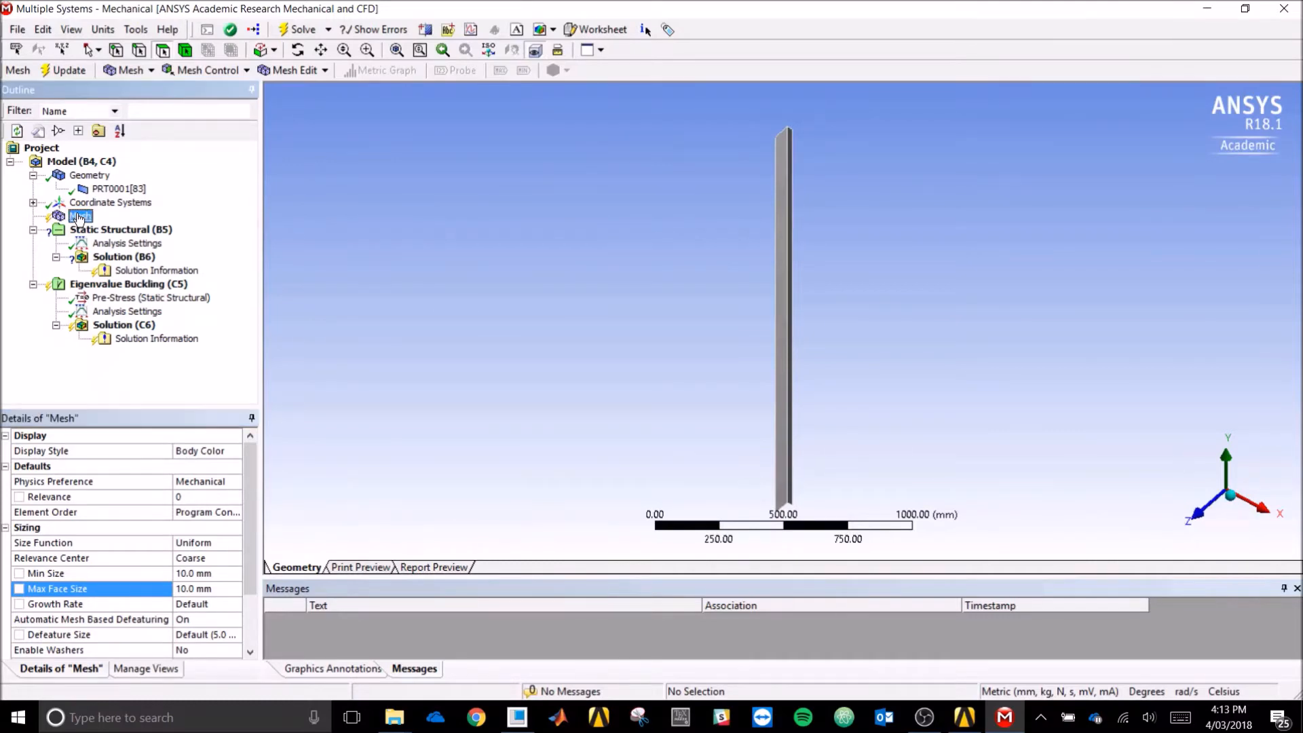
pyautogui.rightClick(79, 218)
pyautogui.click(129, 246)
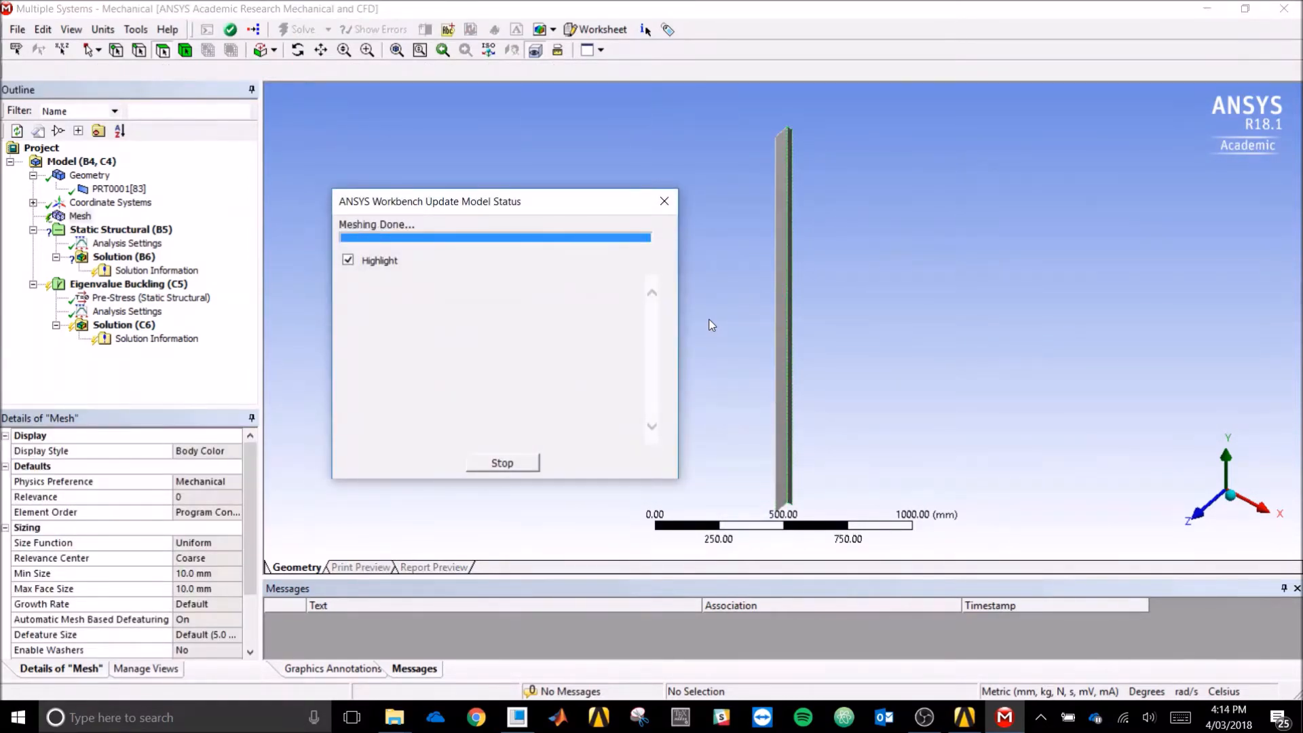
pyautogui.moveTo(858, 324)
pyautogui.mouseDown(button='middle')
pyautogui.moveTo(832, 316)
pyautogui.moveTo(851, 322)
pyautogui.mouseUp(button='middle')
pyautogui.moveTo(745, 276); pyautogui.dragTo(832, 338, button='right')
pyautogui.moveTo(988, 389); pyautogui.dragTo(880, 353, button='middle')
pyautogui.click(1203, 478)
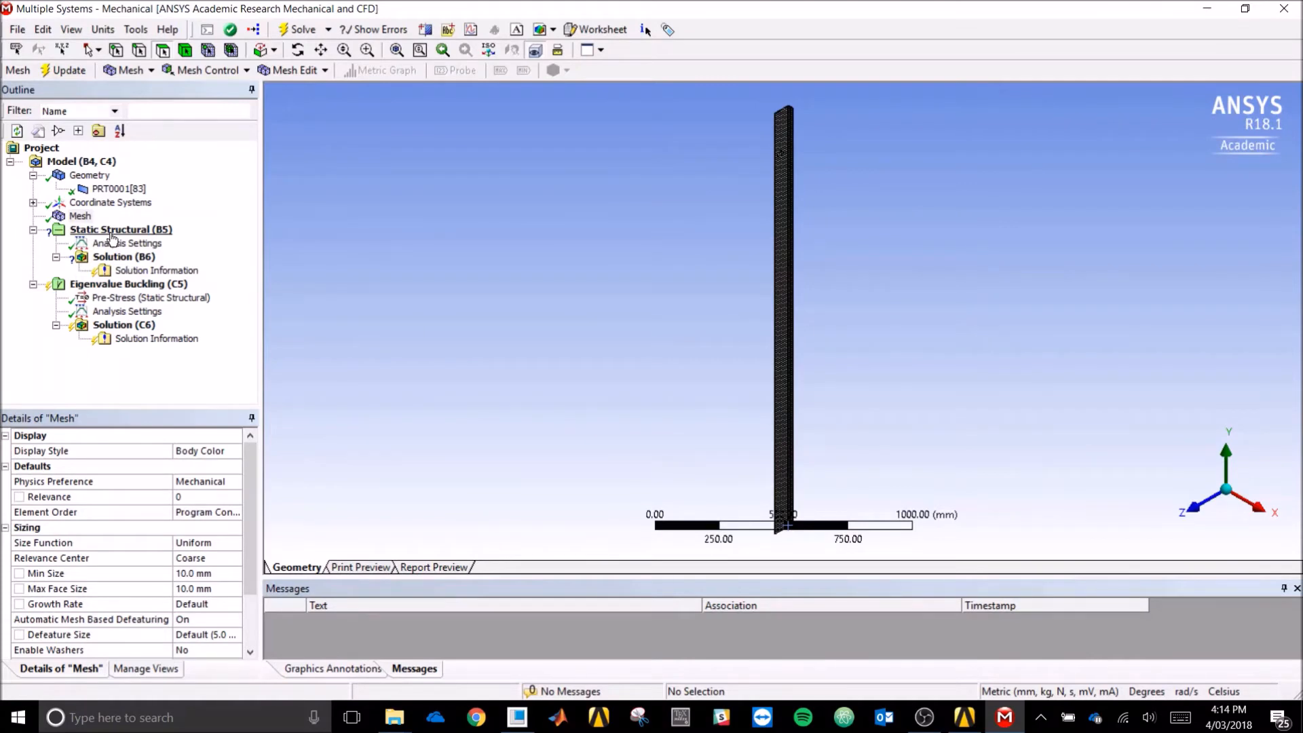
# Step: Add a Fixed Support to the Static Structural analysis on the two bottom edges of the column
pyautogui.click(112, 232)
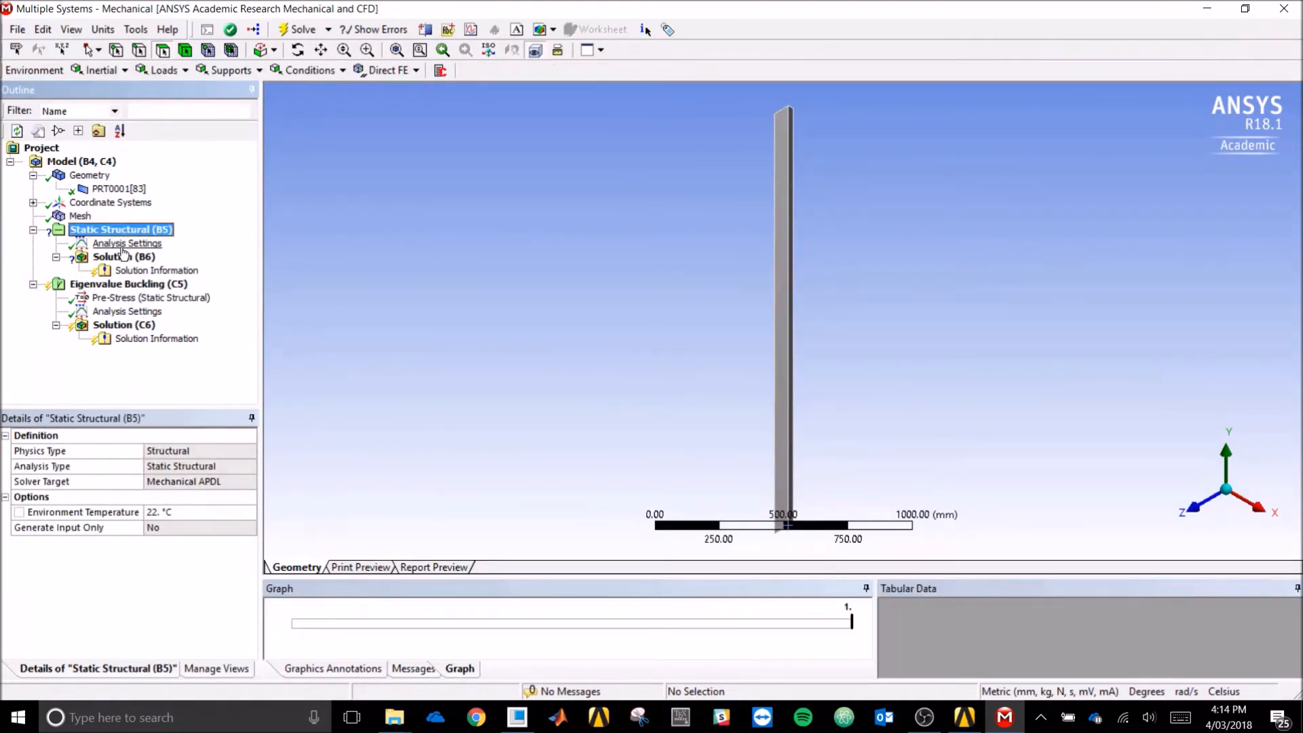
pyautogui.click(222, 74)
pyautogui.click(235, 91)
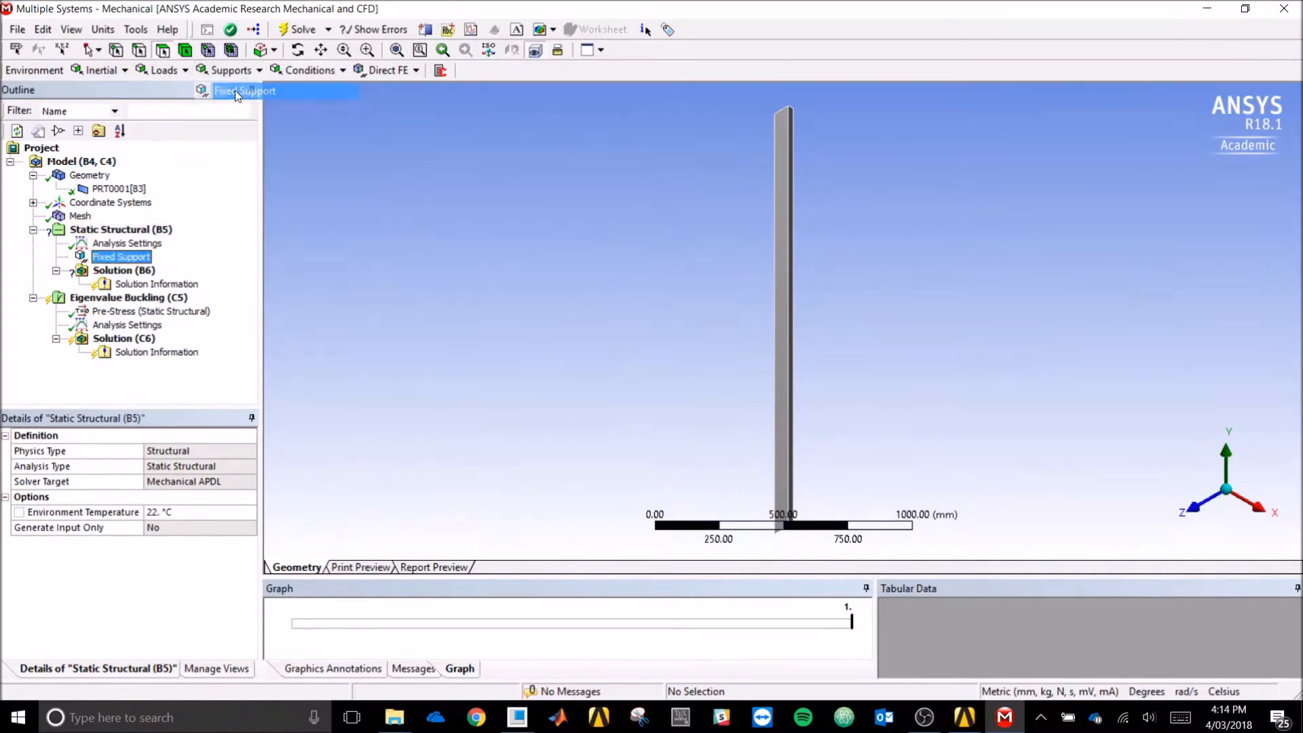
pyautogui.moveTo(724, 460); pyautogui.dragTo(832, 555)
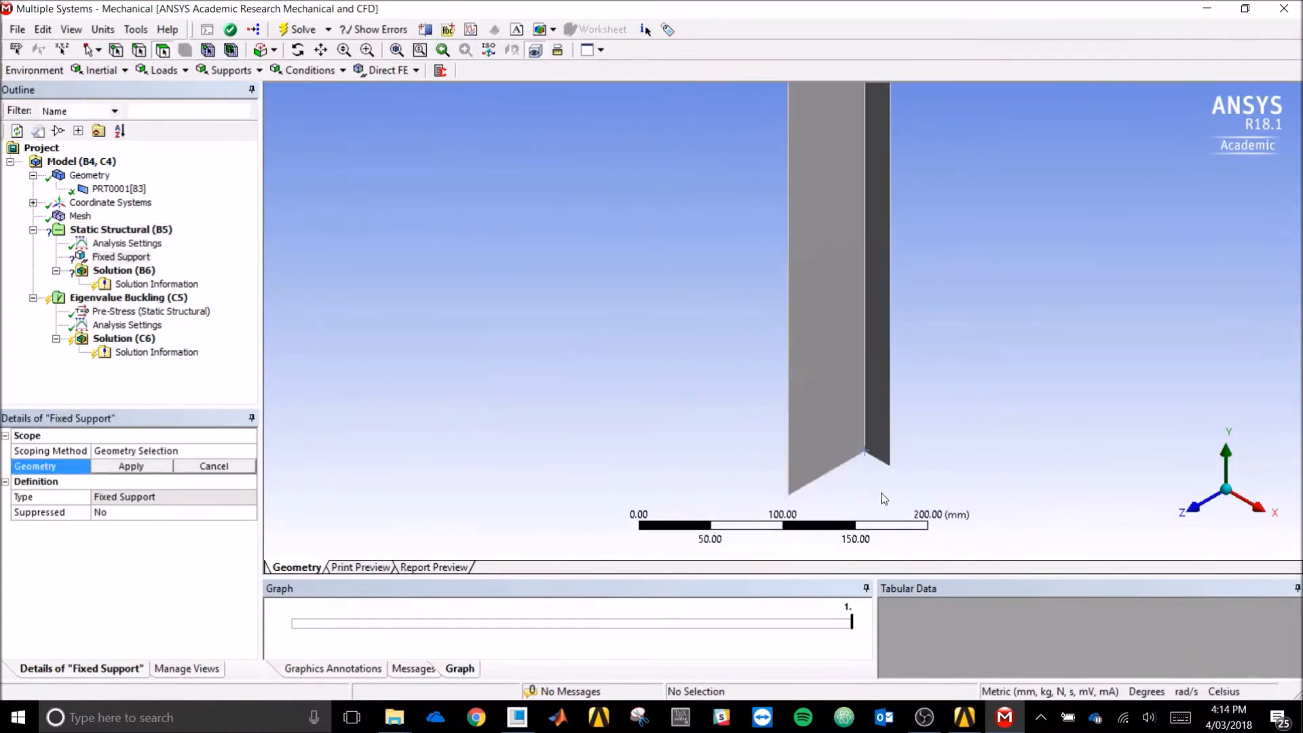
pyautogui.click(139, 50)
pyautogui.click(825, 473)
pyautogui.keyDown('ctrl'); pyautogui.click(881, 460); pyautogui.keyUp('ctrl')
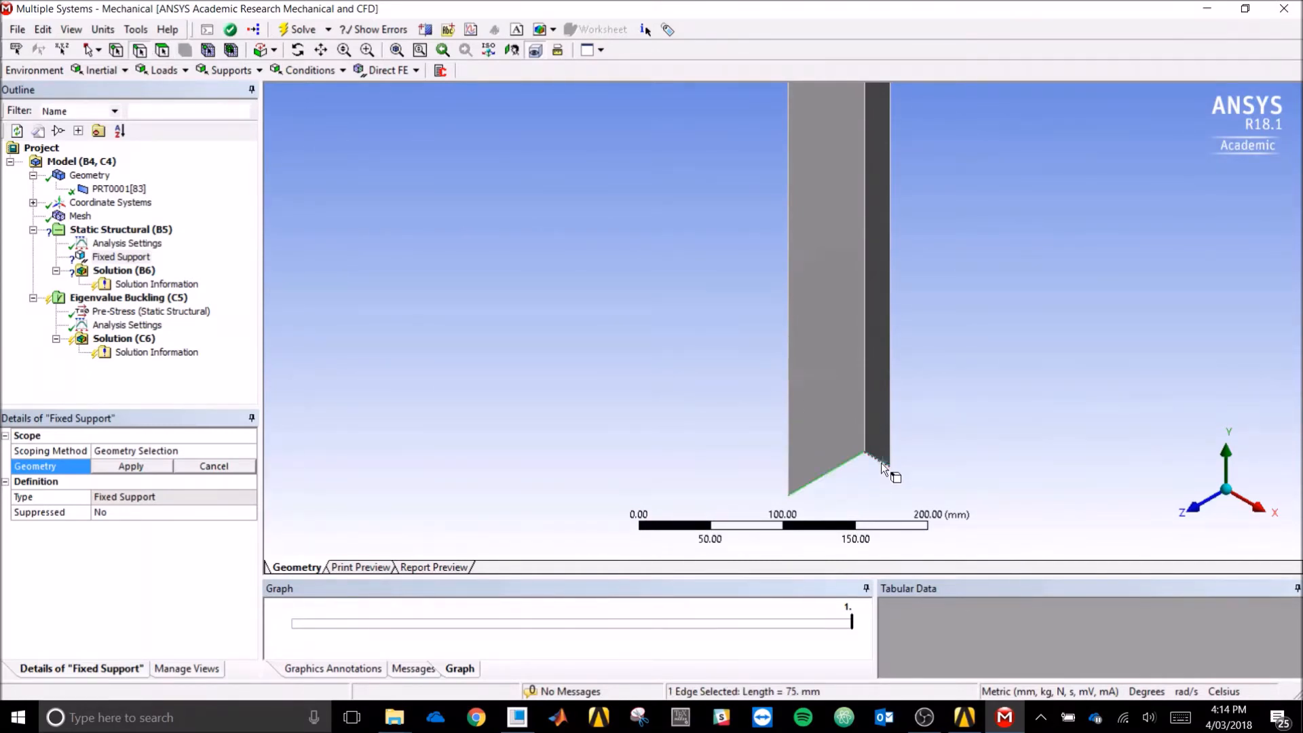
pyautogui.click(133, 467)
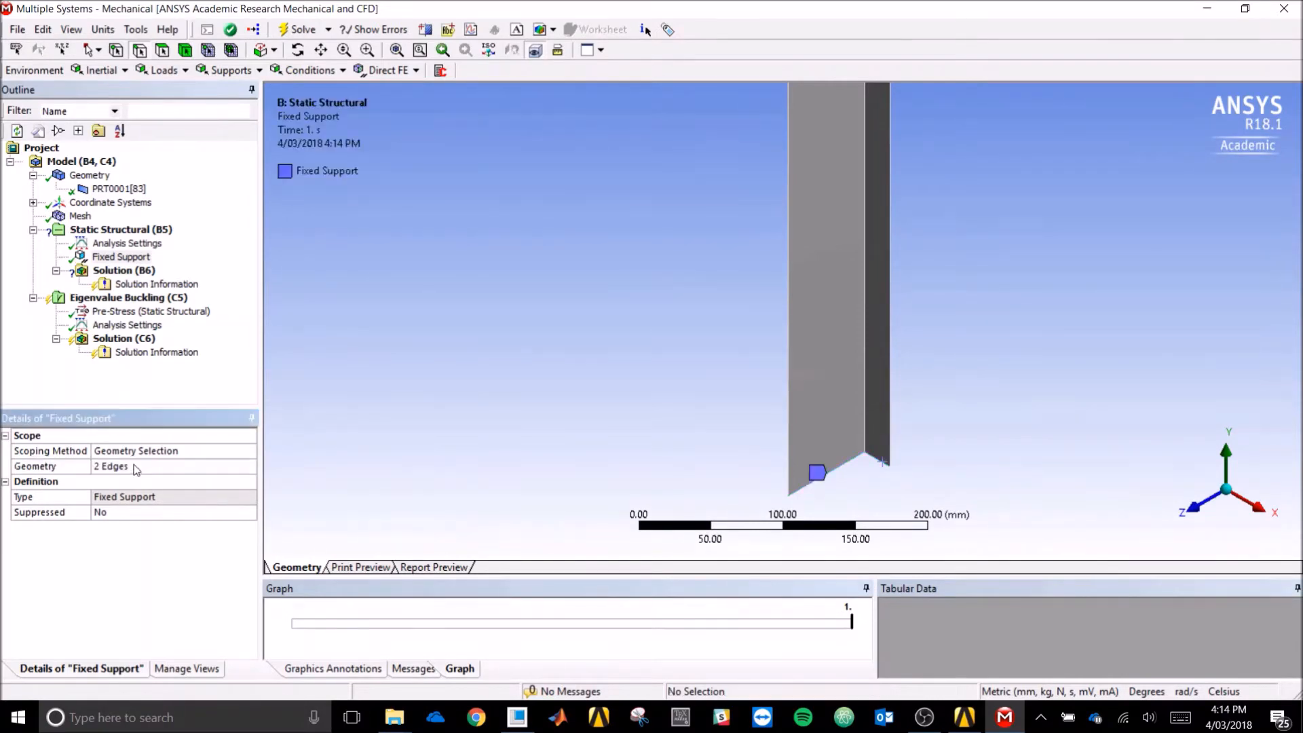
pyautogui.click(1226, 491)
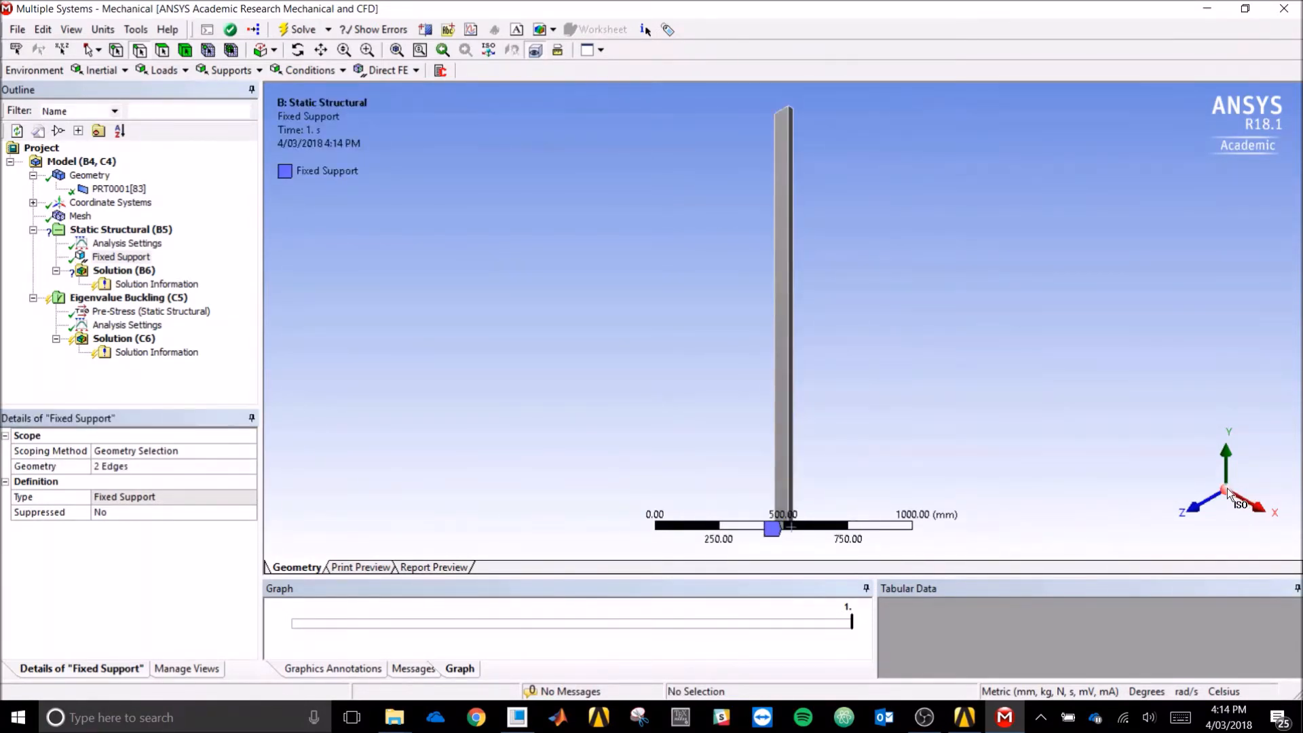
# Step: Add a Force to the Static Structural analysis, scoped to the two top edges of the column
pyautogui.click(105, 229)
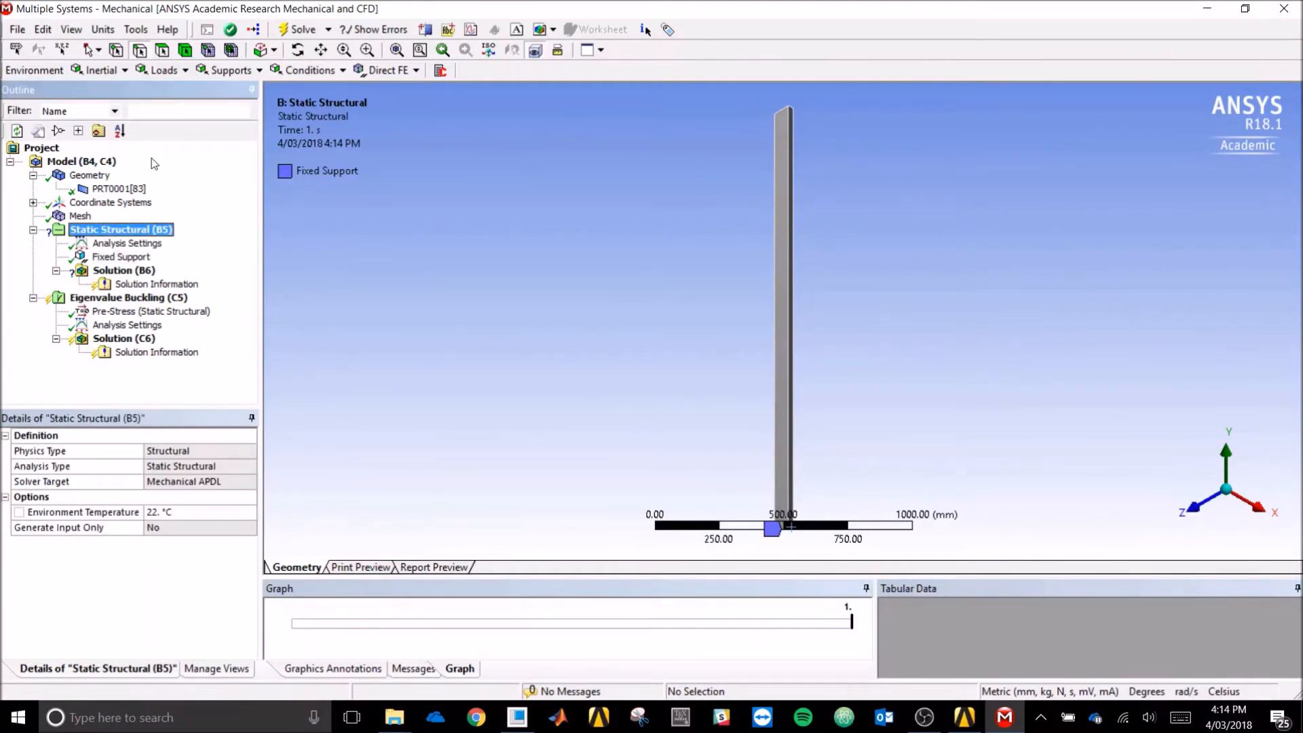
pyautogui.click(165, 71)
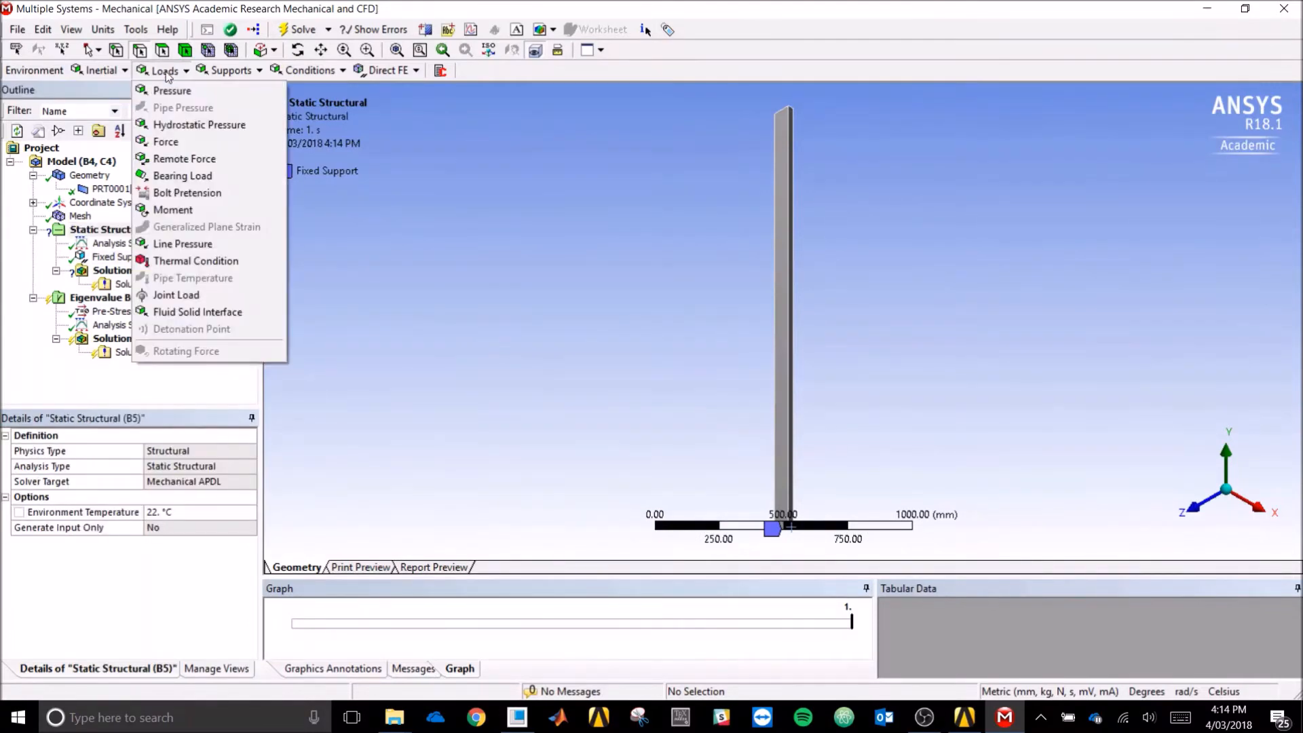
pyautogui.click(182, 140)
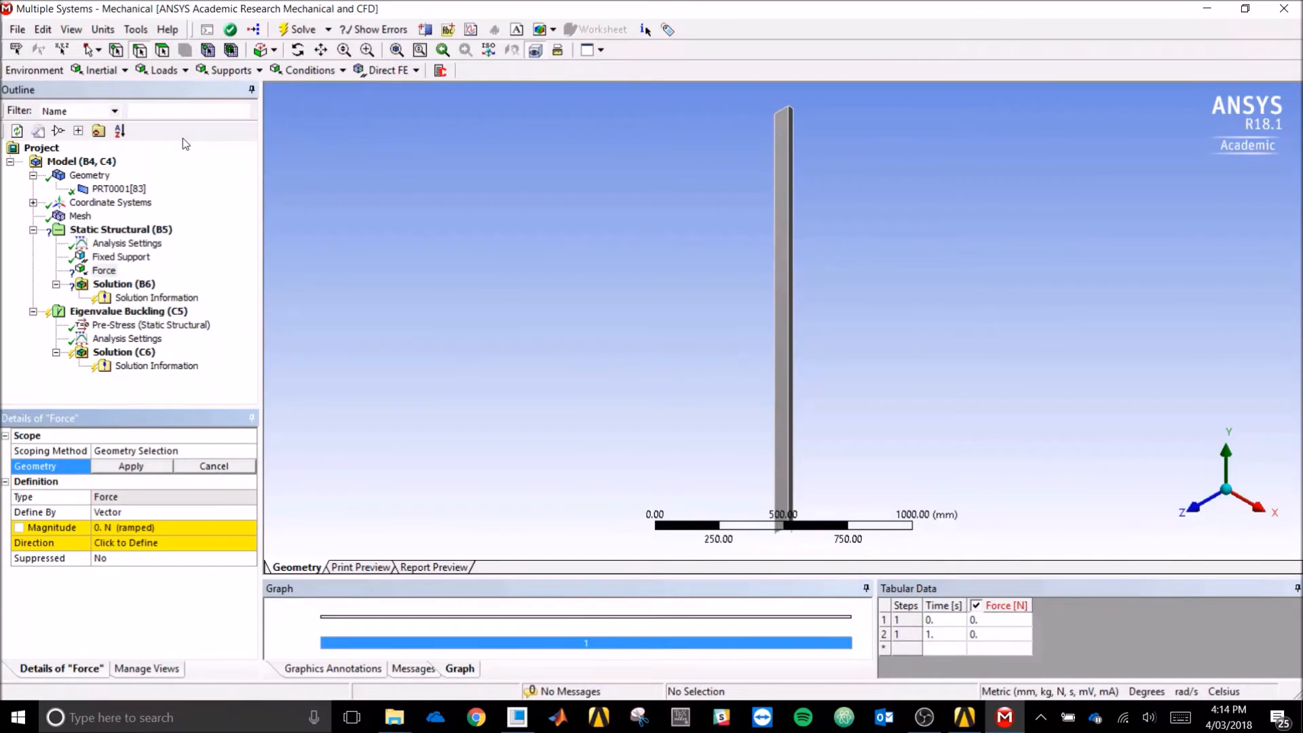
pyautogui.moveTo(760, 96); pyautogui.dragTo(819, 129, button='right')
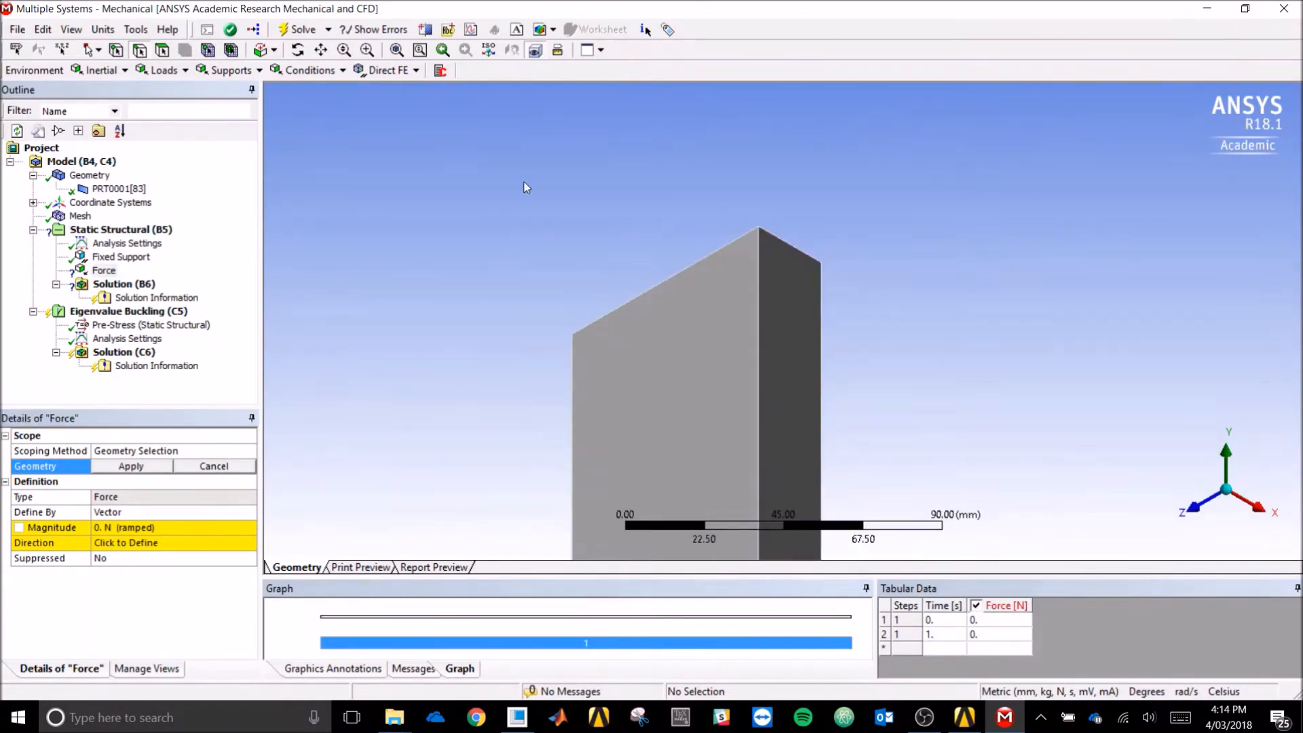
pyautogui.click(674, 275)
pyautogui.keyDown('ctrl'); pyautogui.click(799, 249); pyautogui.keyUp('ctrl')
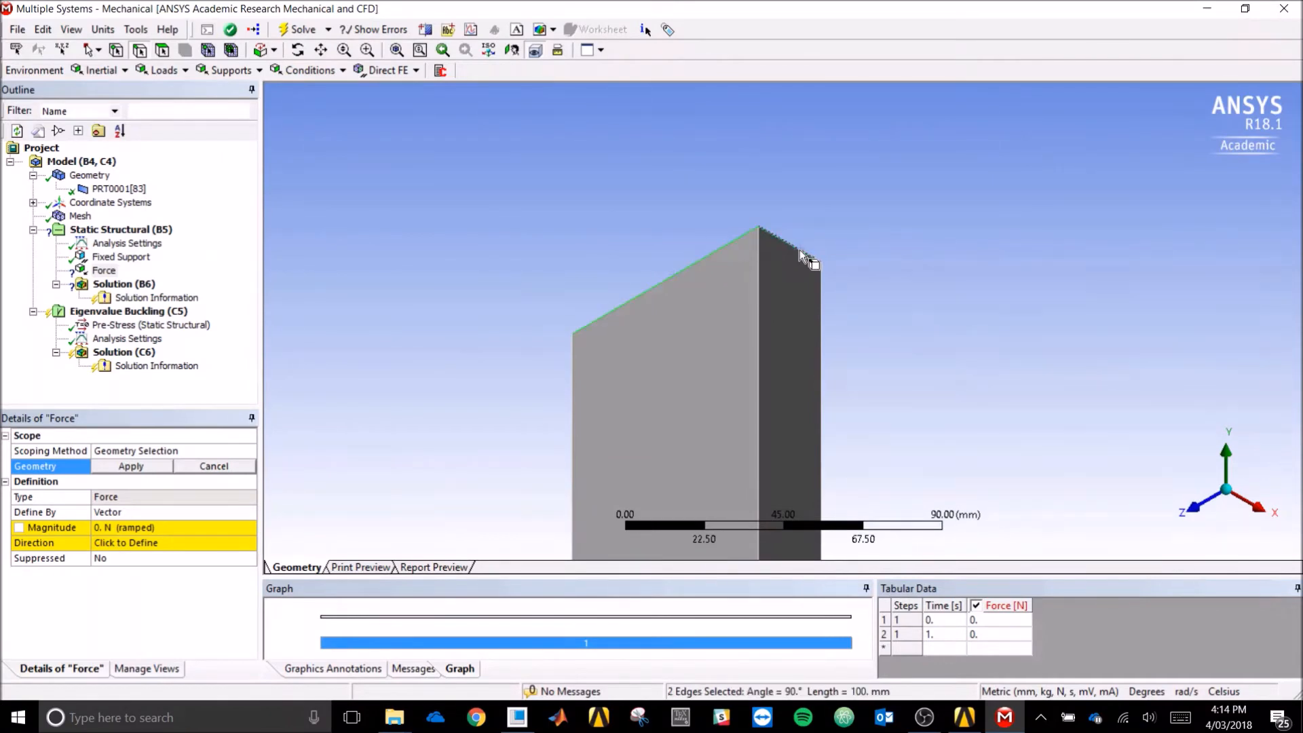
pyautogui.click(125, 467)
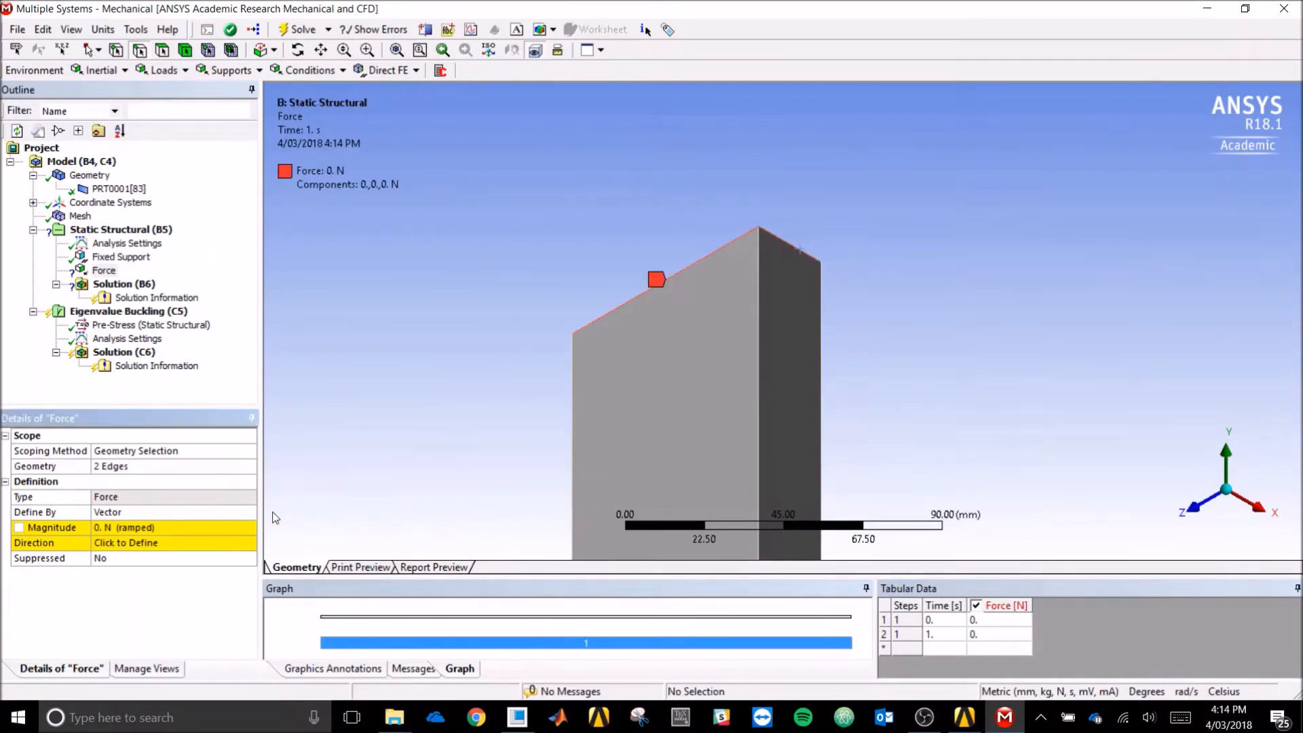
# Step: Define the force by components and set its Y component to -1 N
pyautogui.click(185, 513)
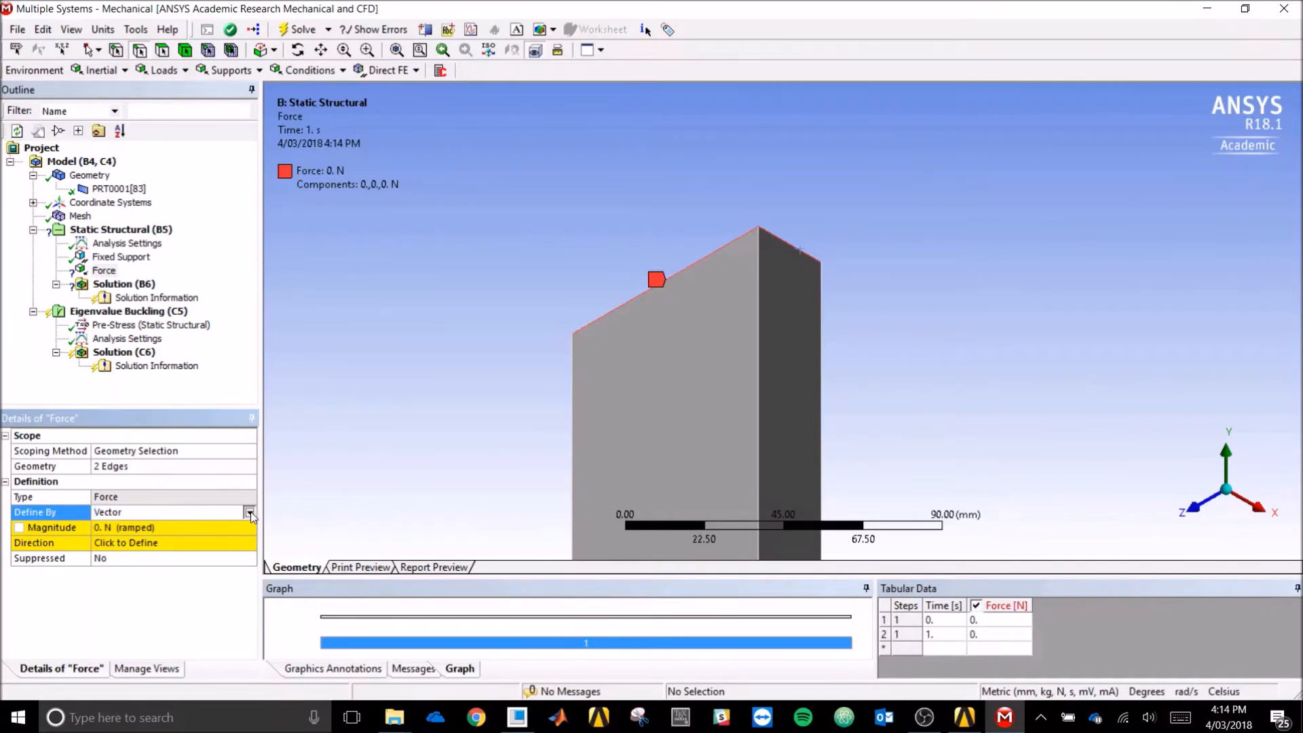
pyautogui.click(250, 513)
pyautogui.click(233, 524)
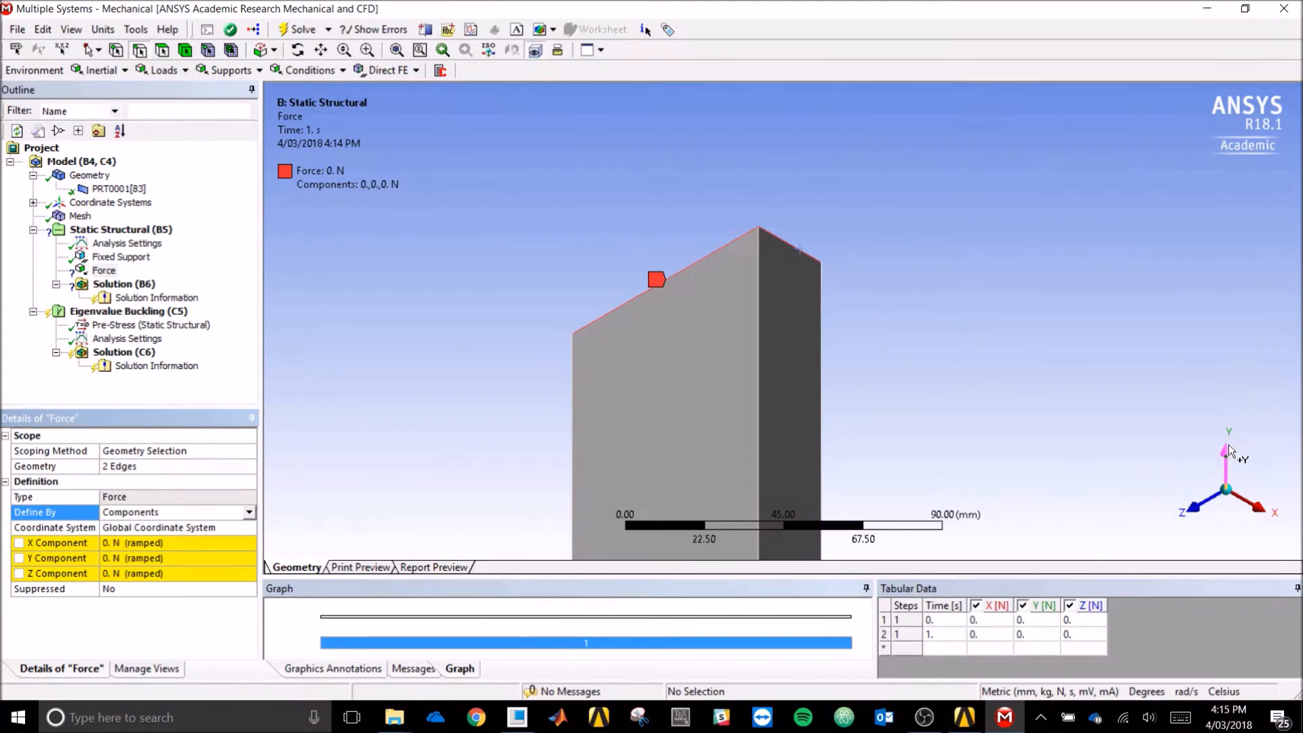
pyautogui.click(181, 555)
pyautogui.write('-1')
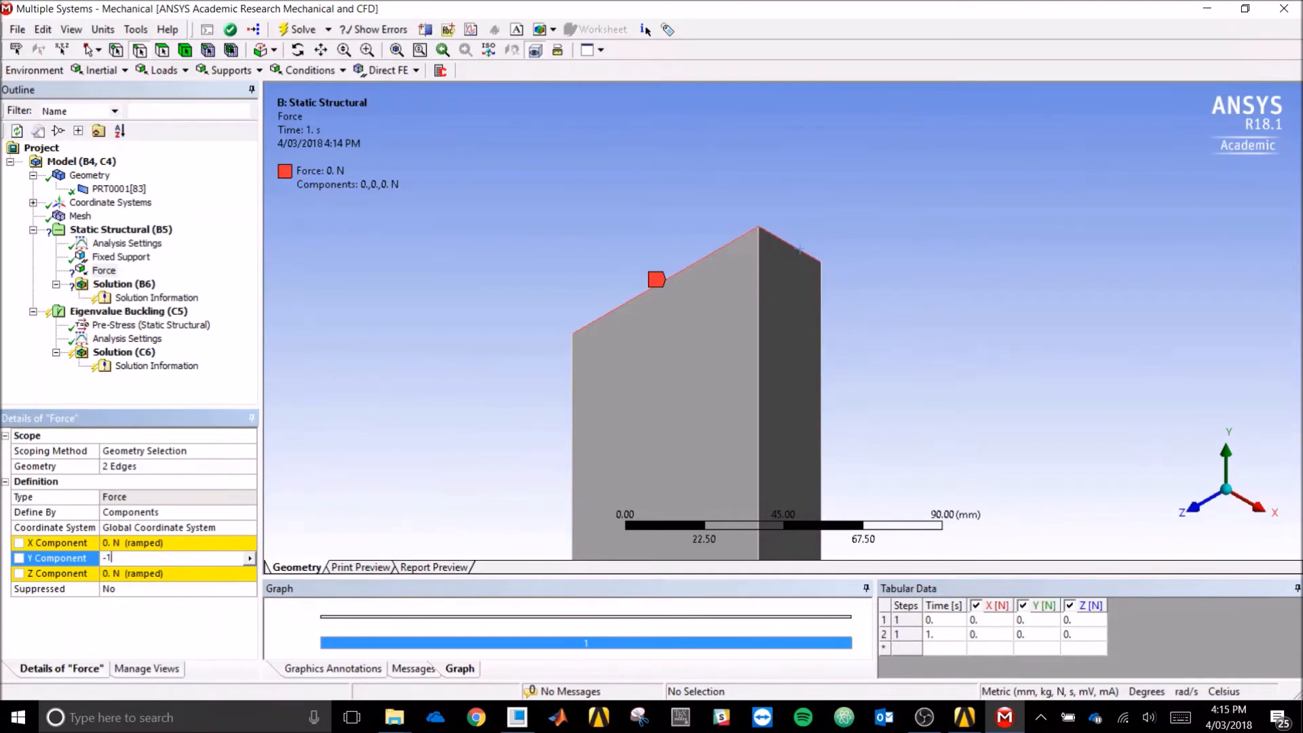
pyautogui.press('Return')
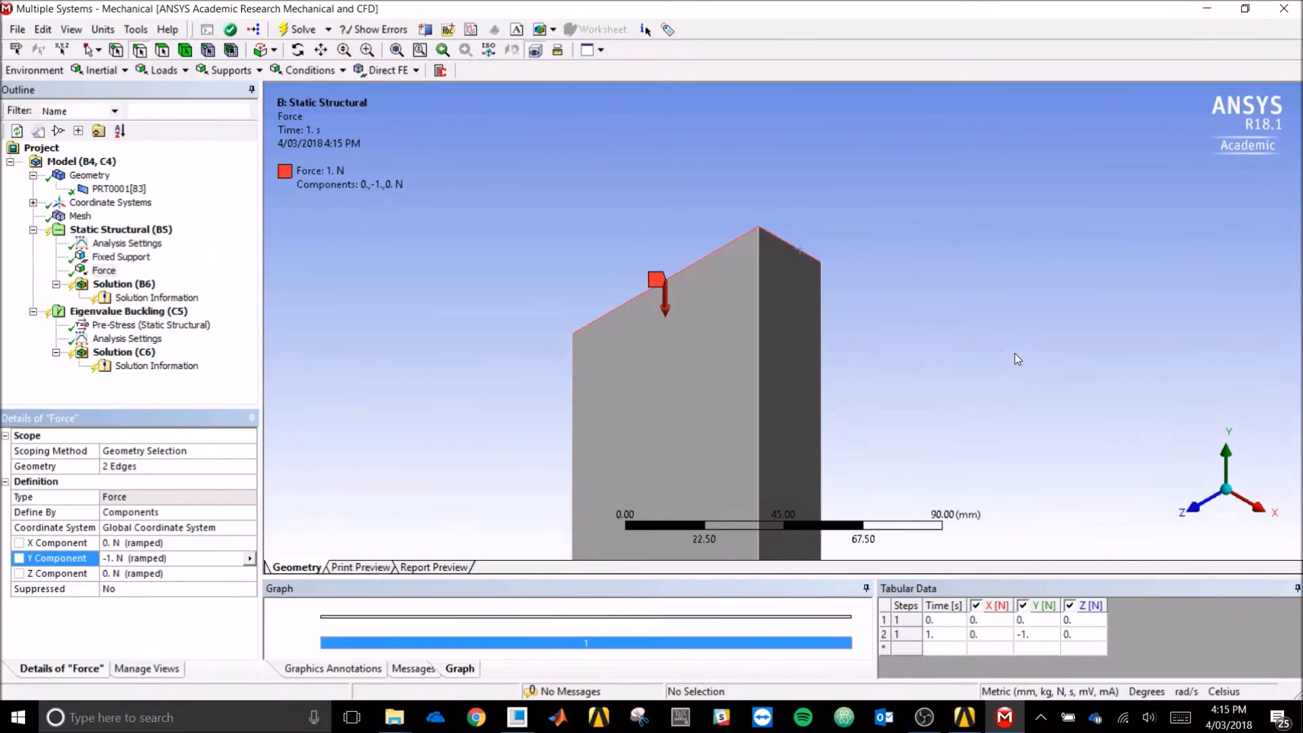
pyautogui.scroll(-2, 730, 406)
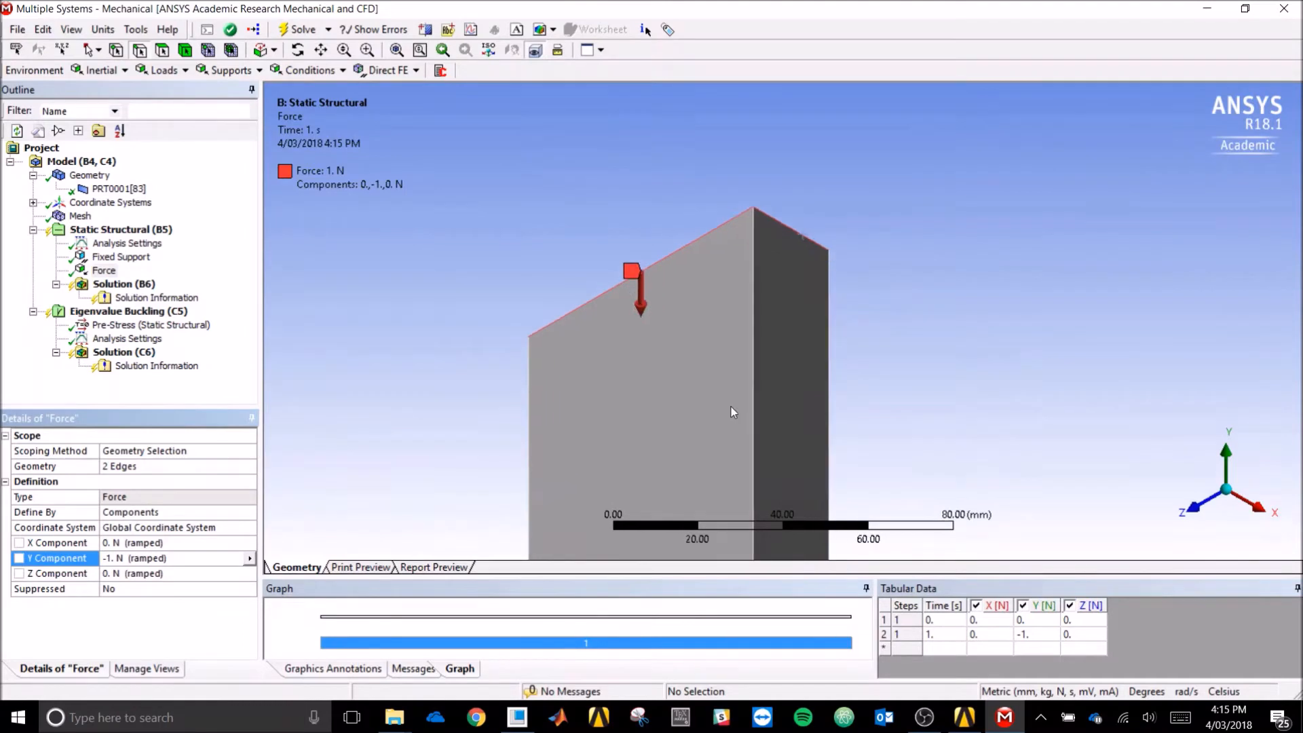
pyautogui.scroll(-4, 731, 406)
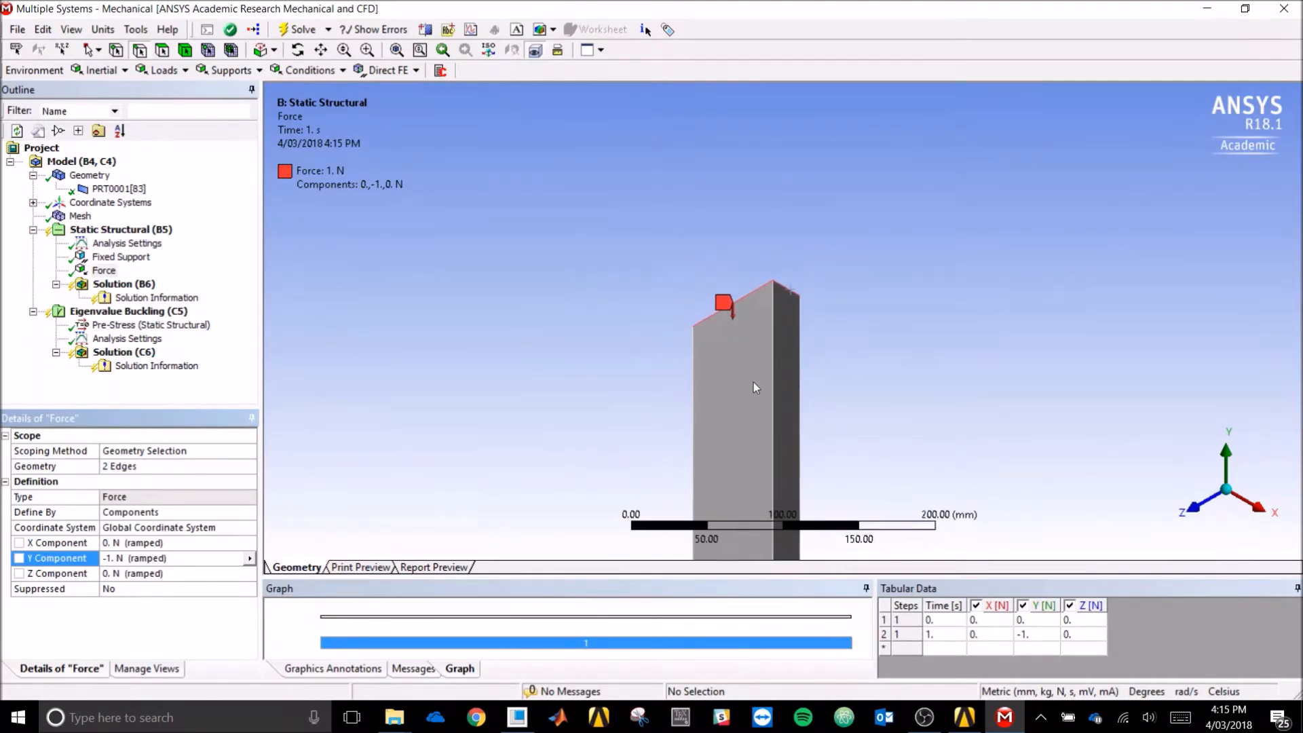
pyautogui.click(1224, 490)
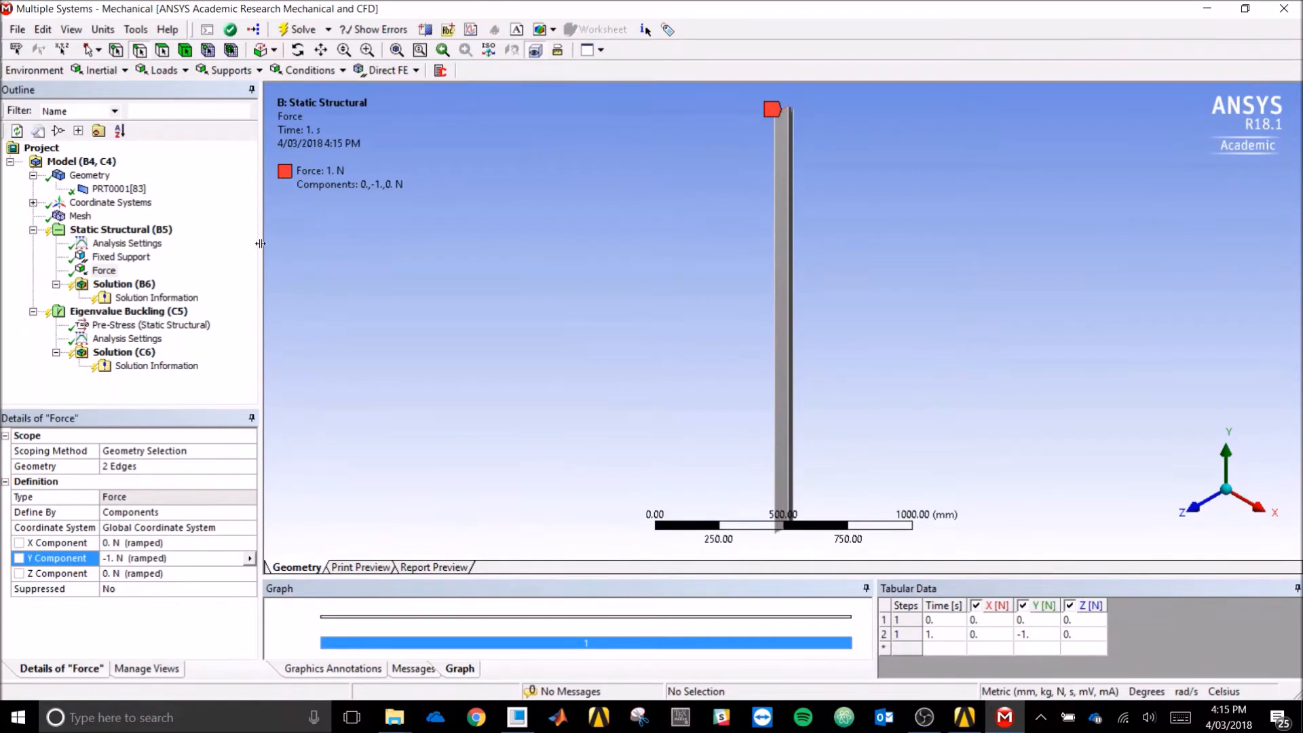
# Step: Set the maximum modes to find to 4 in the Eigenvalue Buckling analysis settings
pyautogui.click(136, 312)
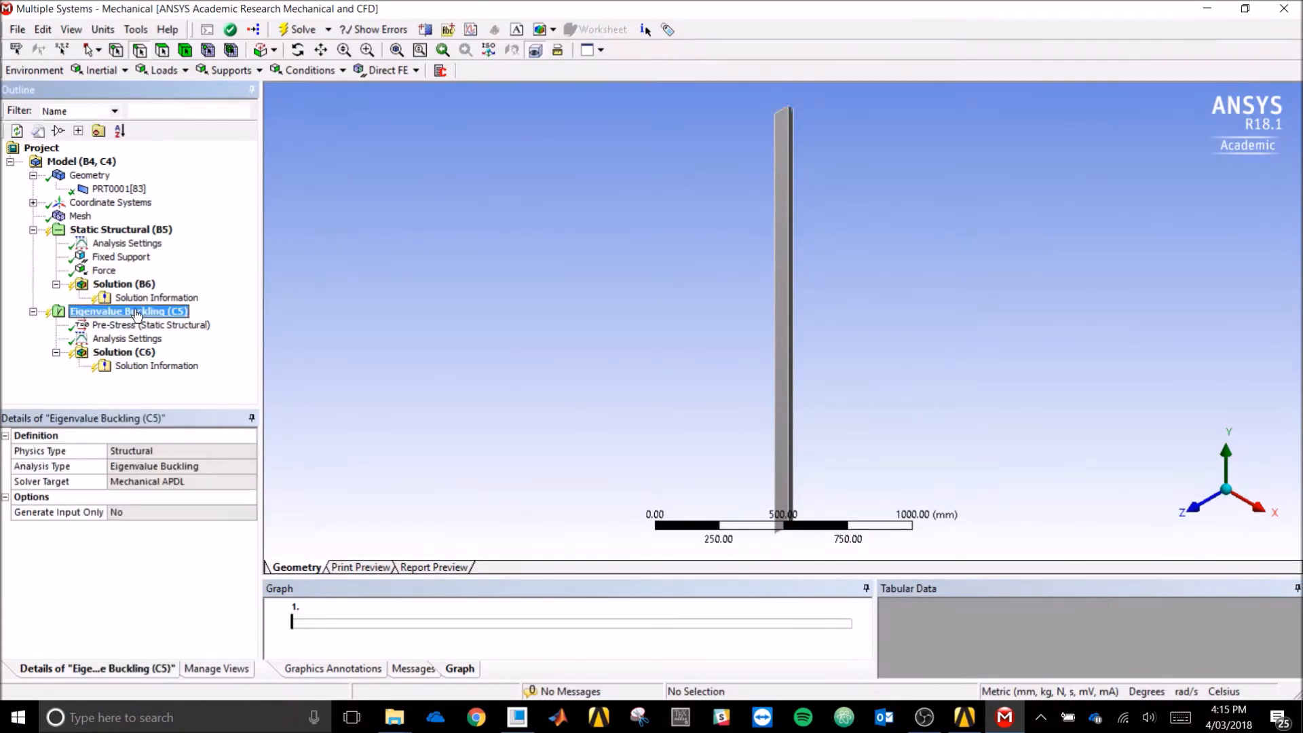
pyautogui.click(157, 334)
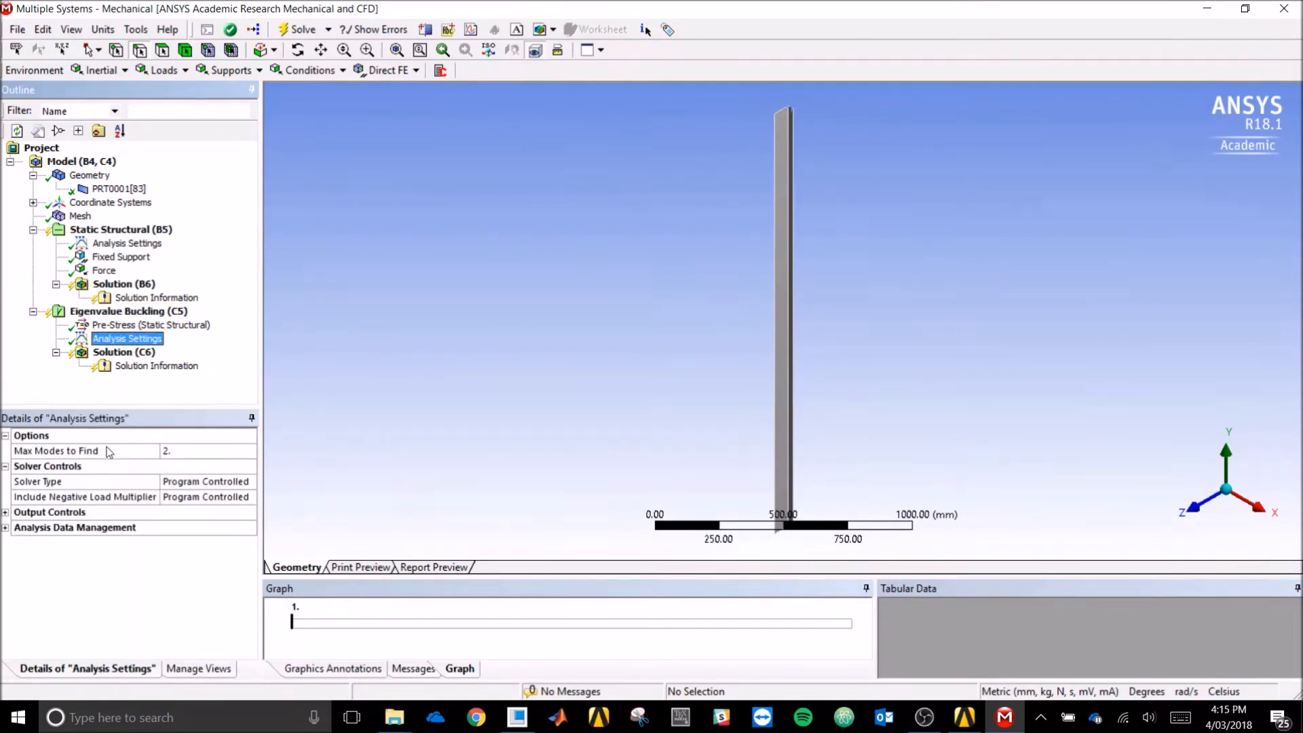
pyautogui.click(180, 451)
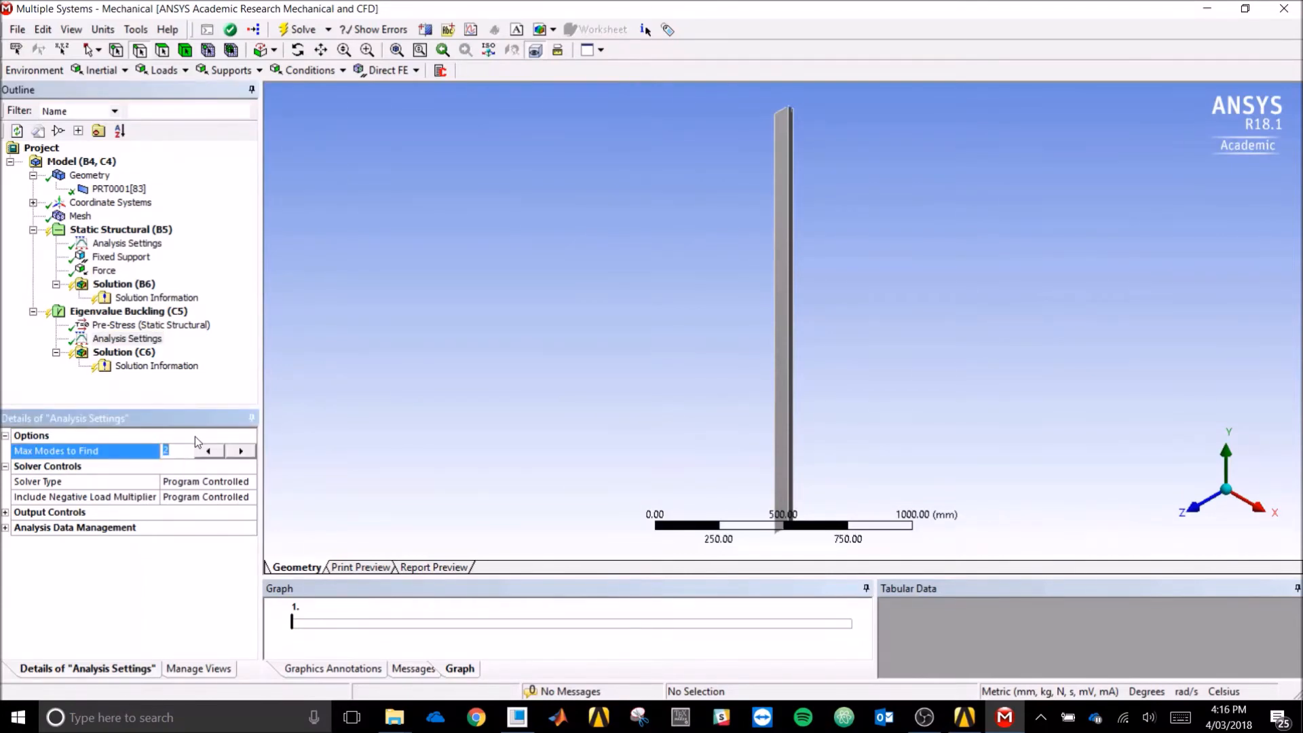
pyautogui.write('4')
pyautogui.click(187, 435)
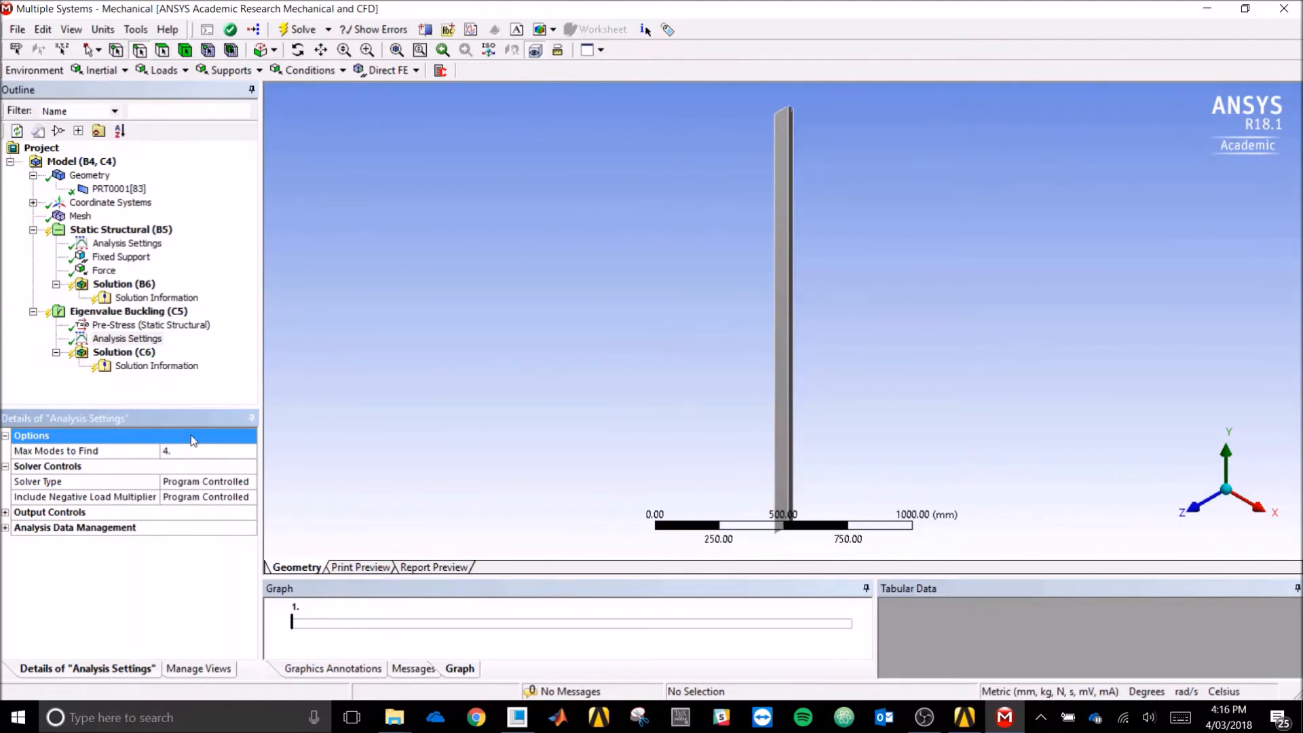
# Step: Set Include Negative Load Multiplier to Yes and check the output controls of the buckling analysis
pyautogui.click(207, 498)
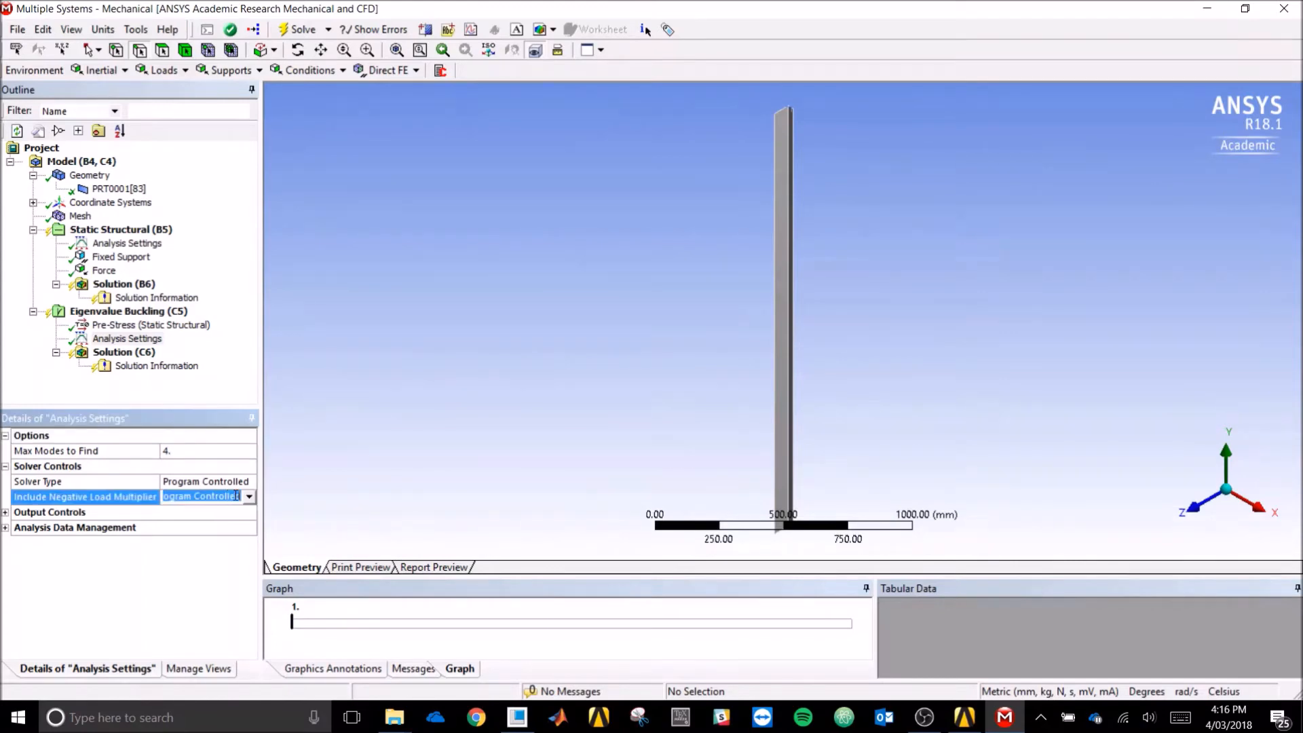
pyautogui.click(249, 496)
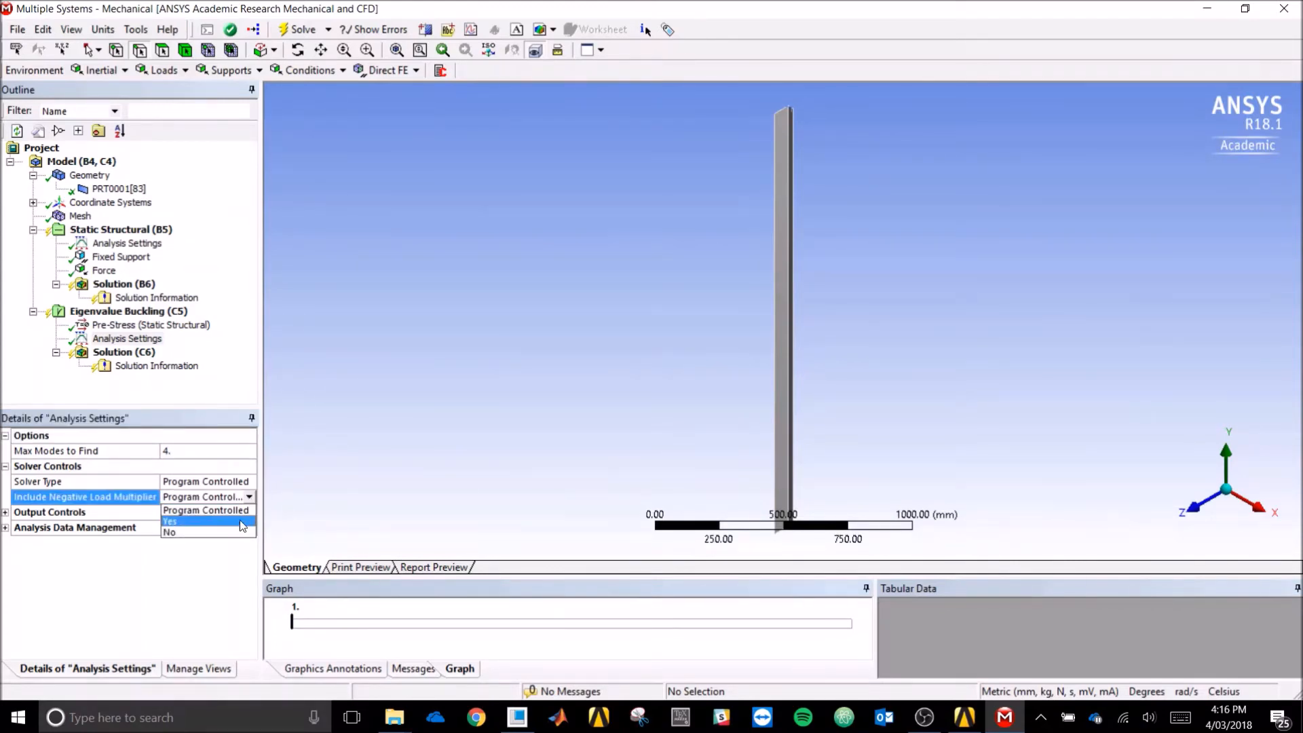
pyautogui.click(239, 520)
pyautogui.click(6, 515)
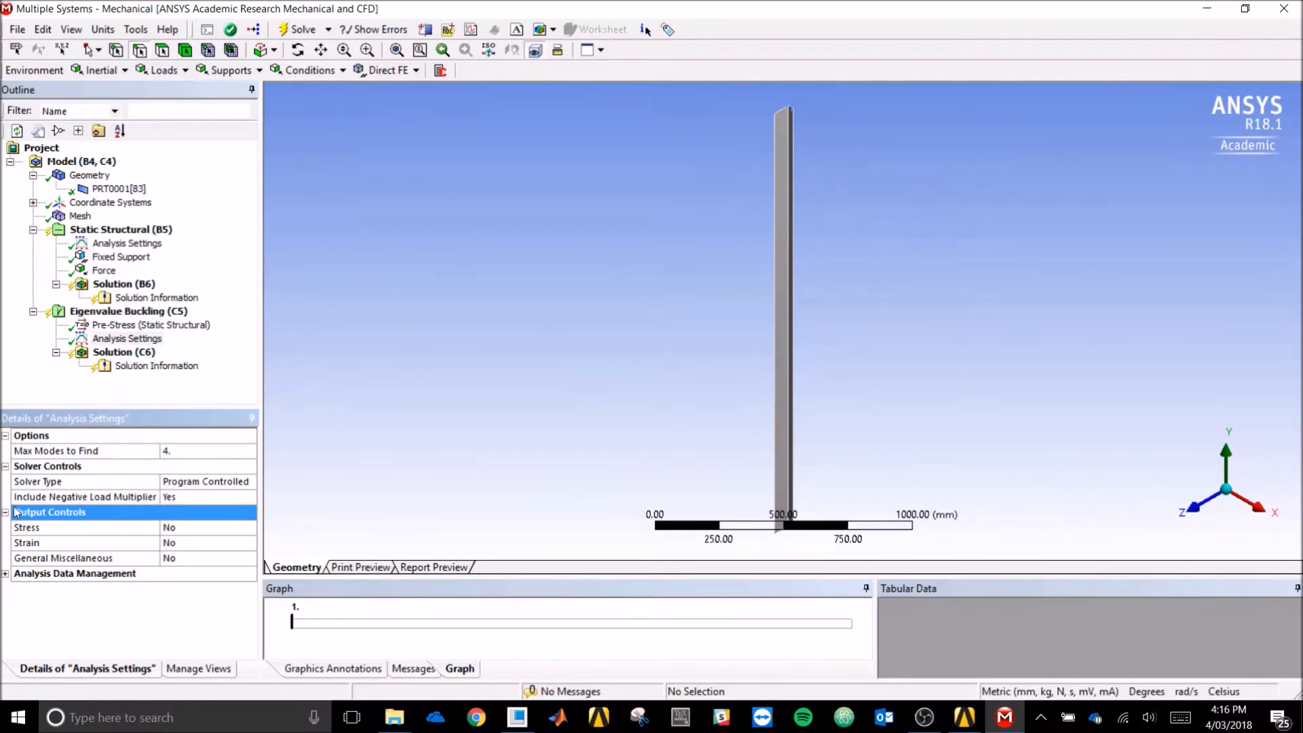
pyautogui.click(129, 312)
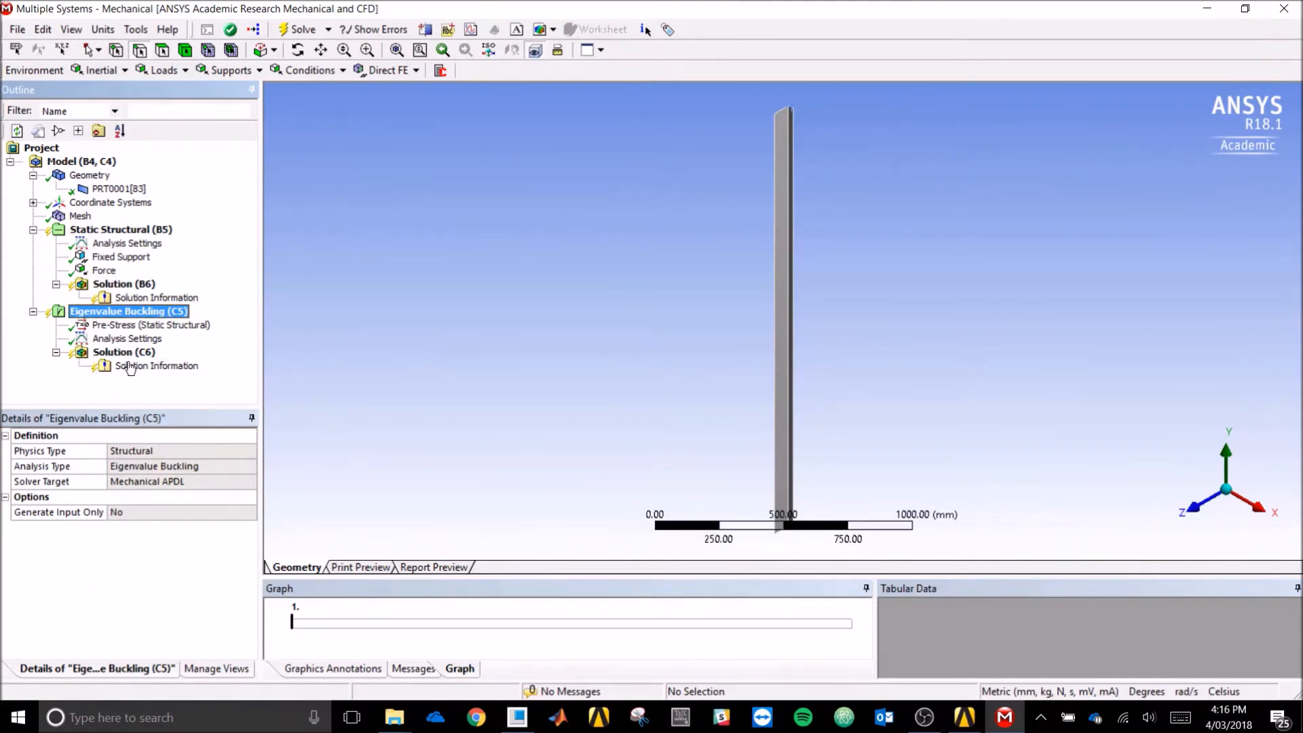
# Step: Solve the Eigenvalue Buckling analysis and check its messages, solver output and the load multipliers of the solution
pyautogui.rightClick(146, 311)
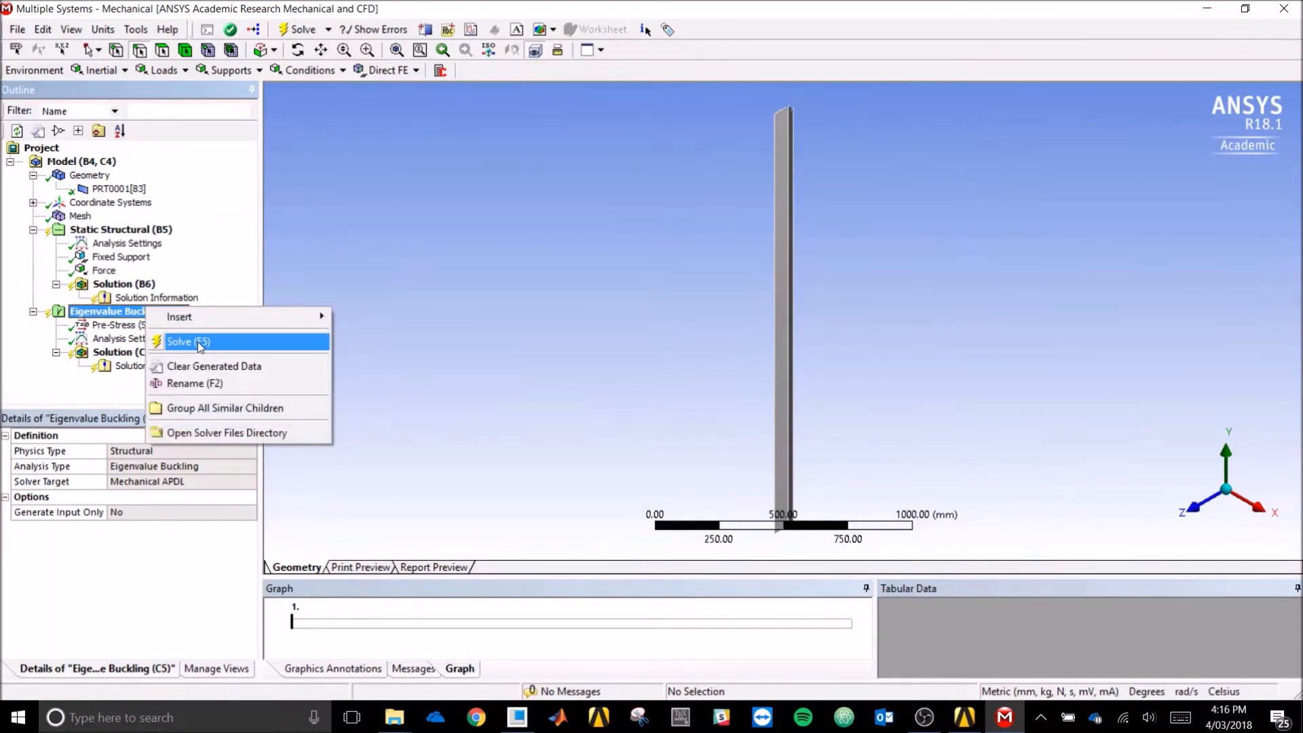
pyautogui.click(197, 338)
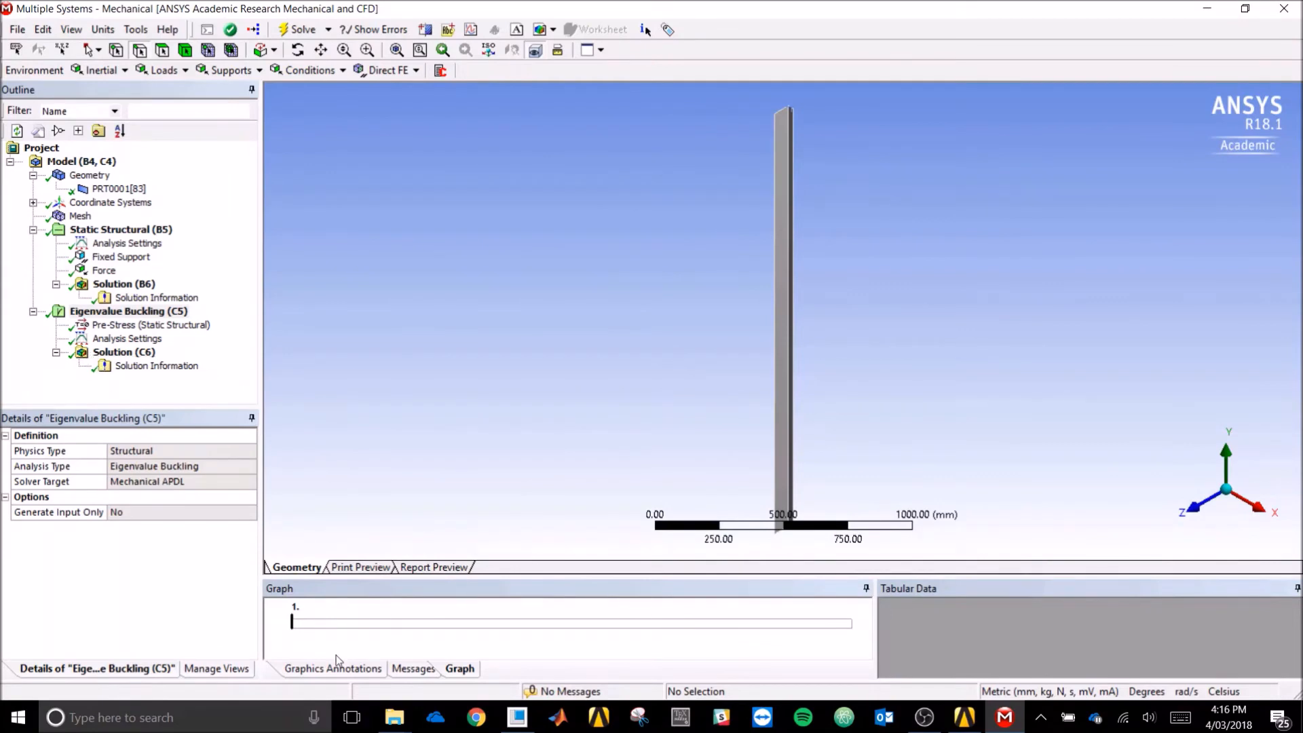
pyautogui.click(418, 669)
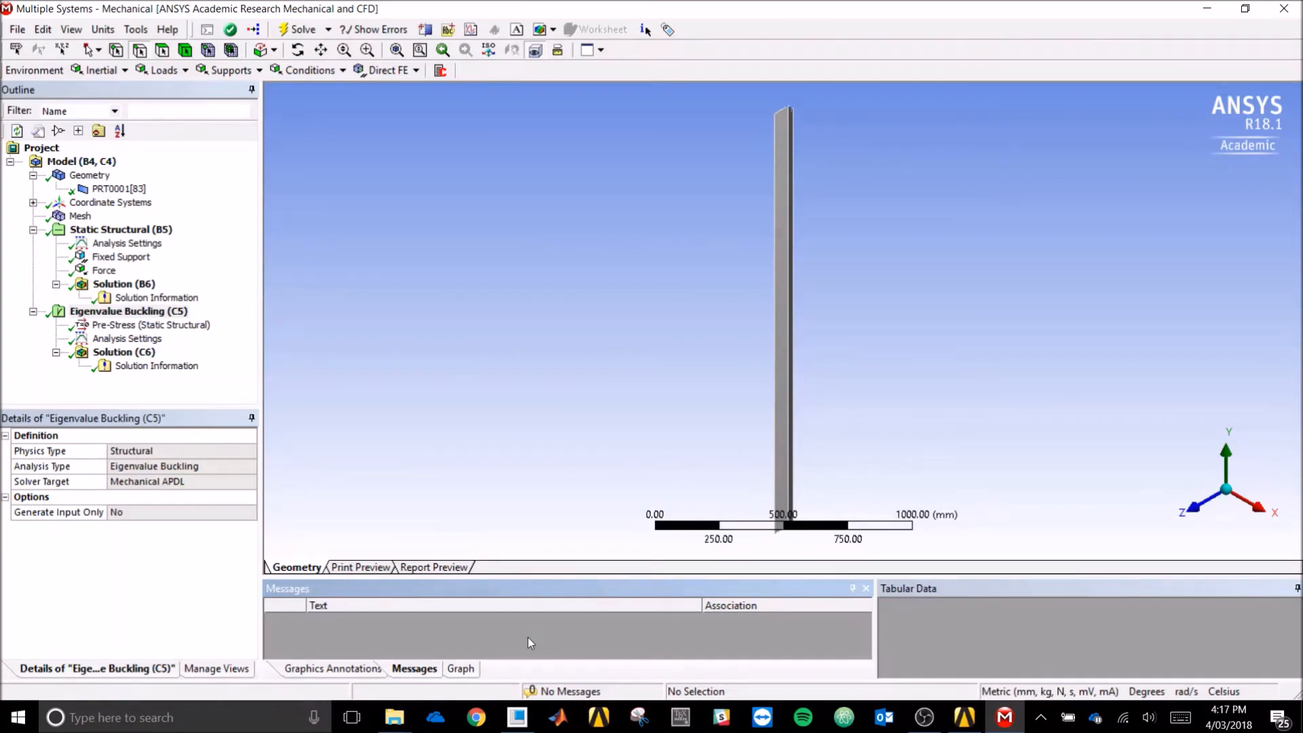
pyautogui.click(162, 368)
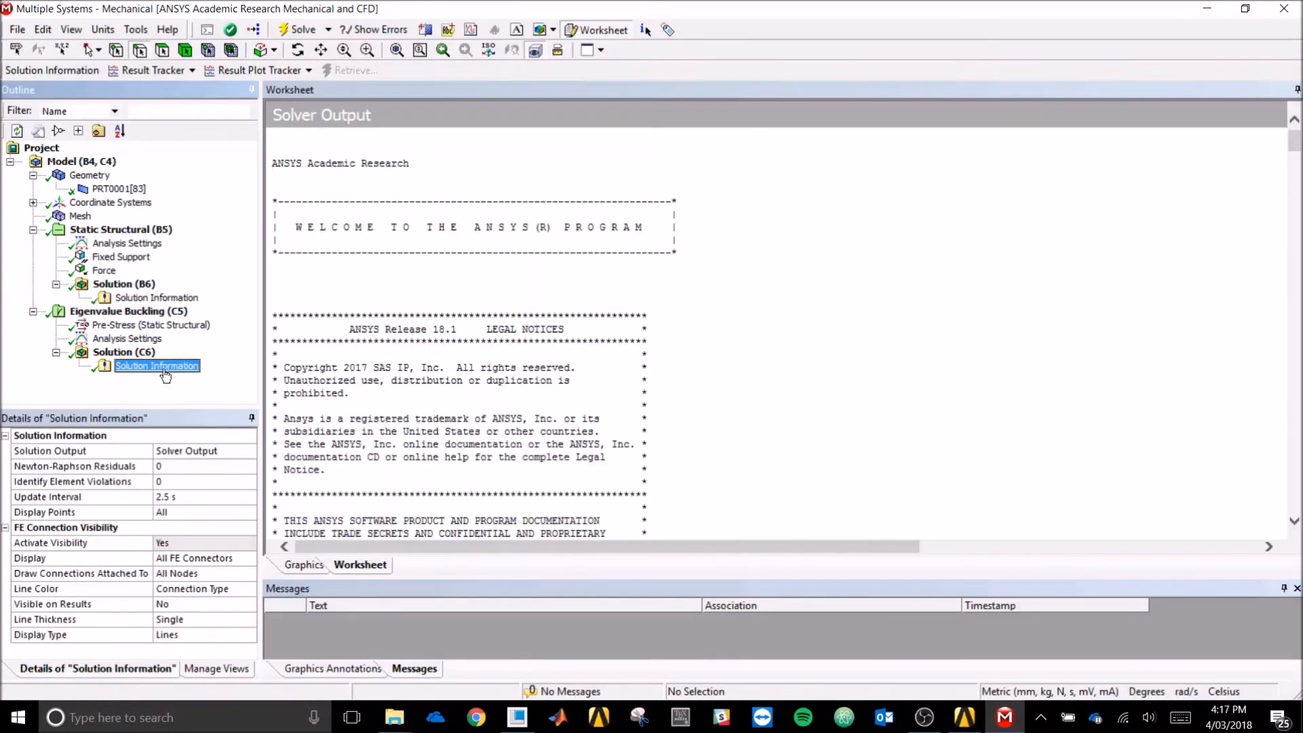
pyautogui.click(147, 353)
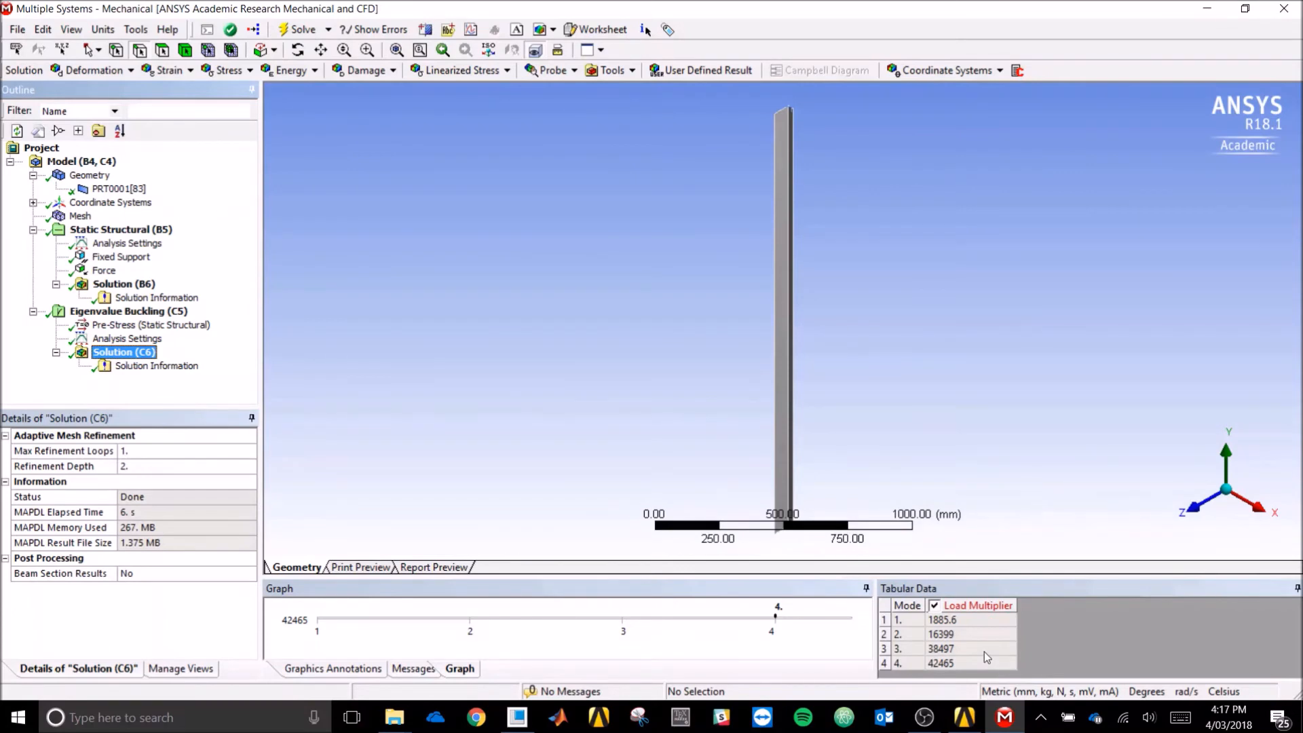
# Step: Add a Total Deformation result for mode 1 to the buckling solution and evaluate all results
pyautogui.click(93, 74)
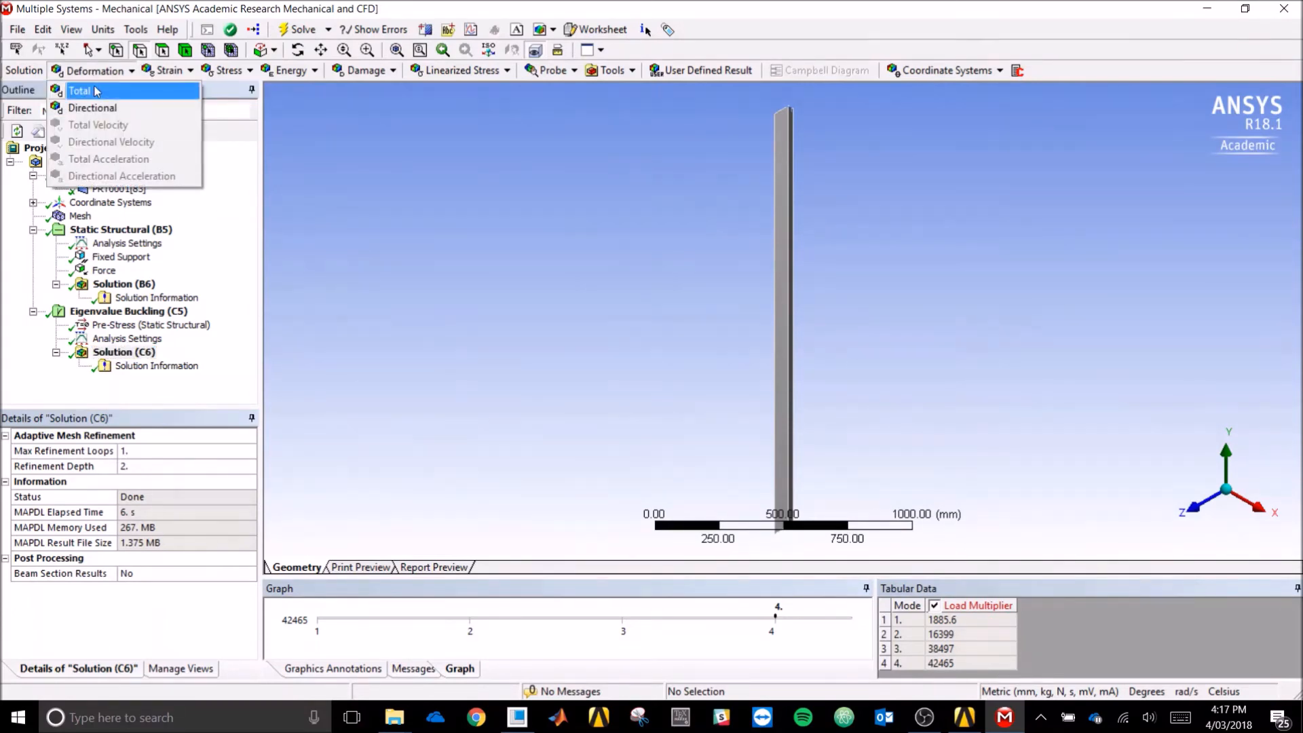
pyautogui.click(96, 92)
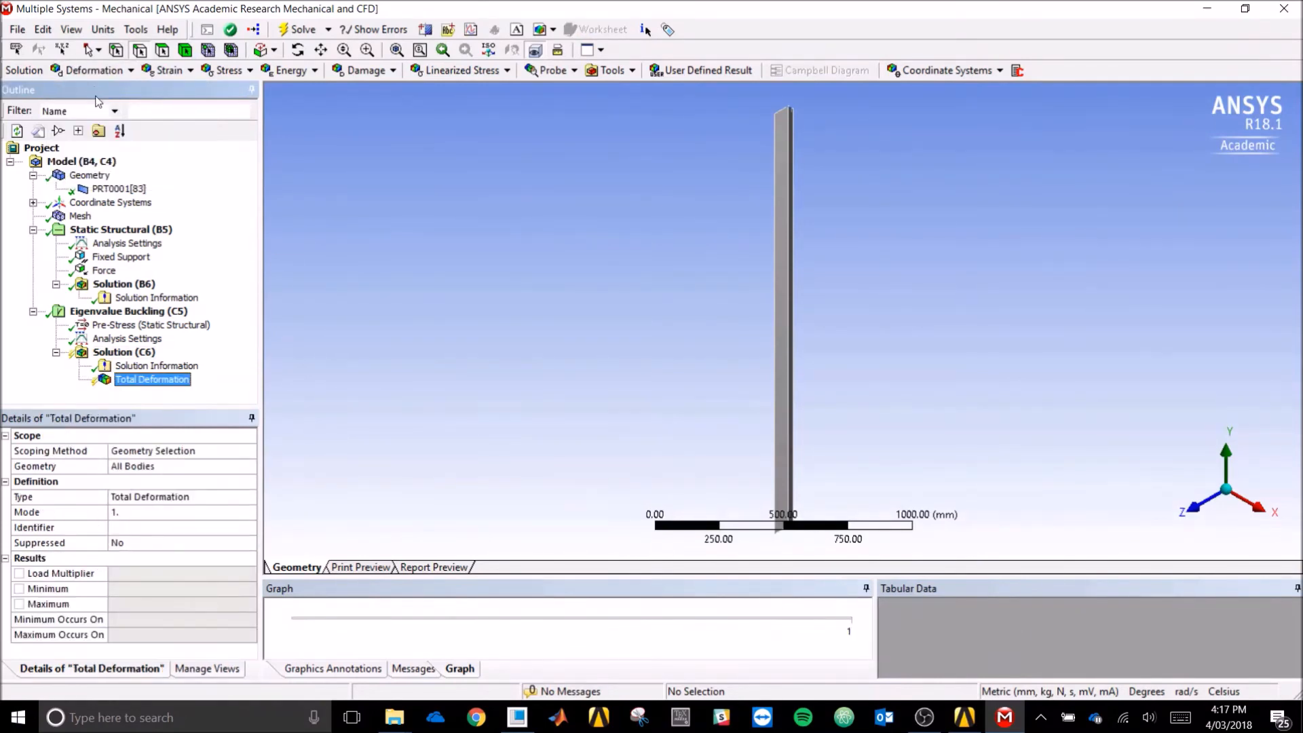
pyautogui.rightClick(185, 380)
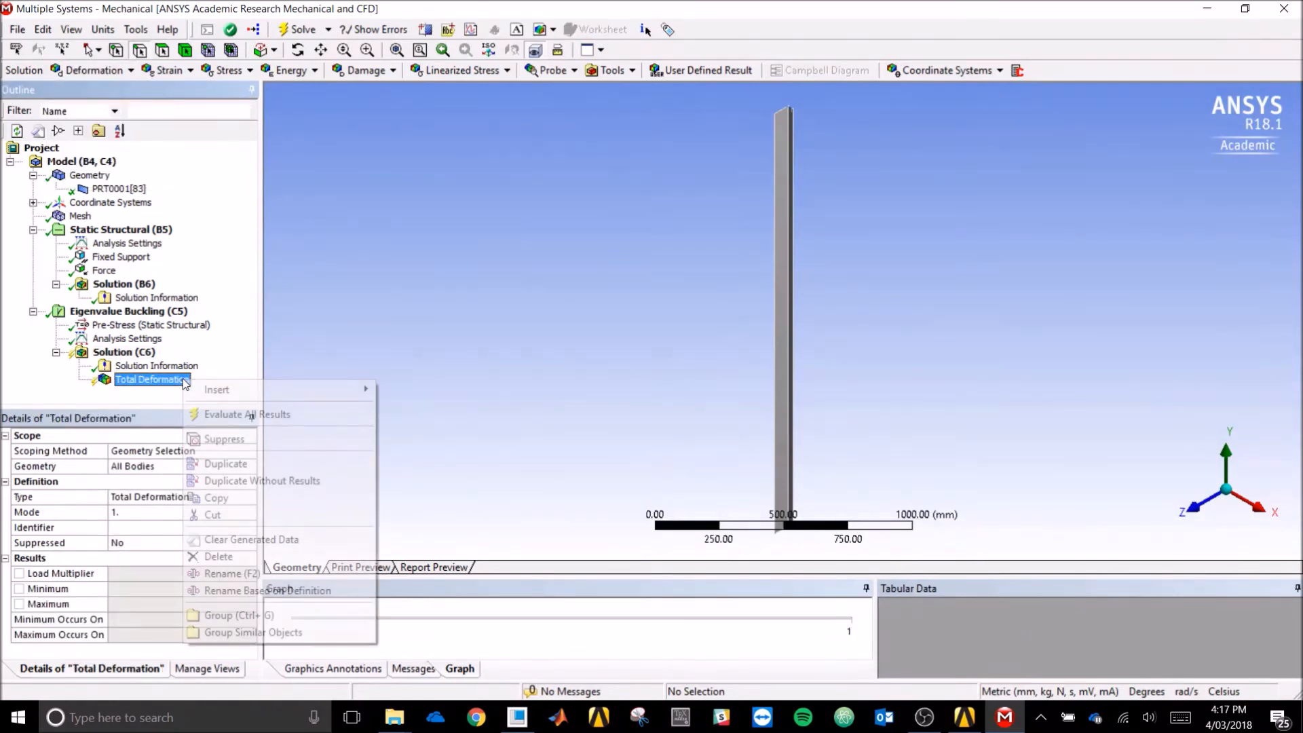
pyautogui.click(226, 417)
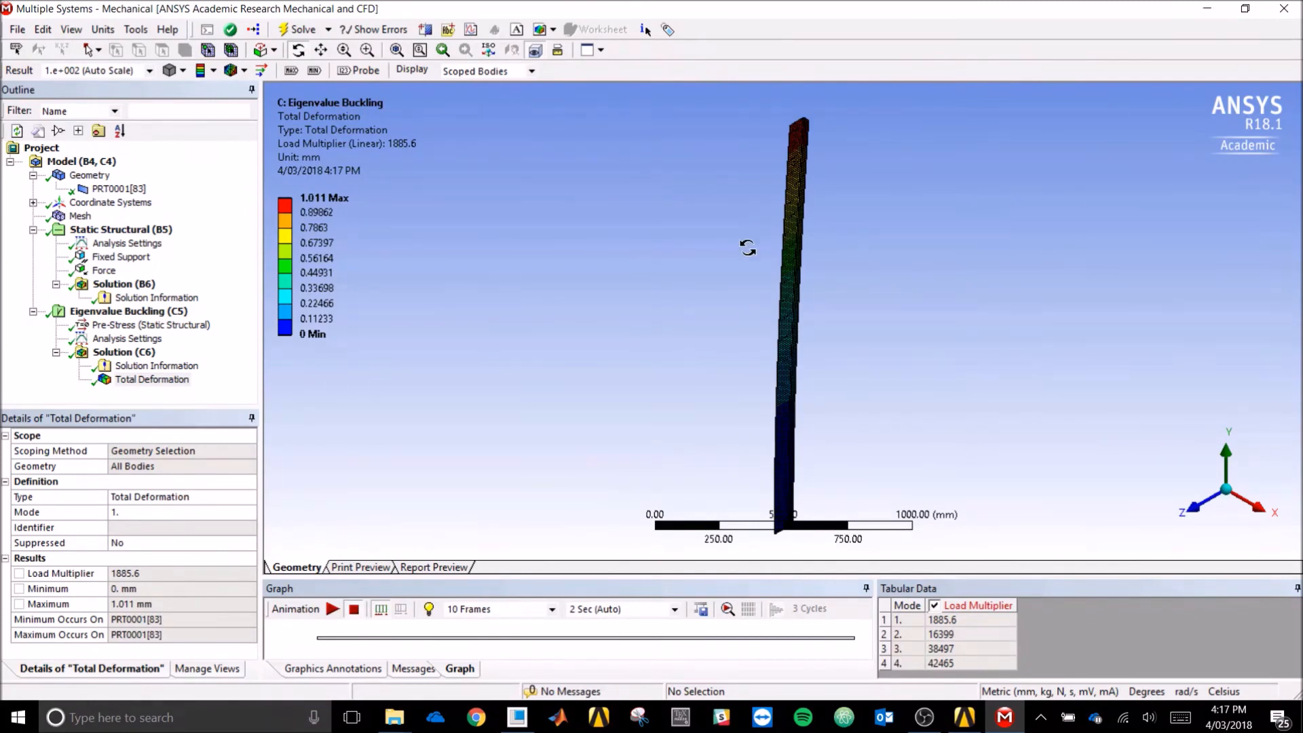
# Step: Show the undeformed wireframe with the mode 1 deformation, then inspect and animate the buckled column shape
pyautogui.click(247, 71)
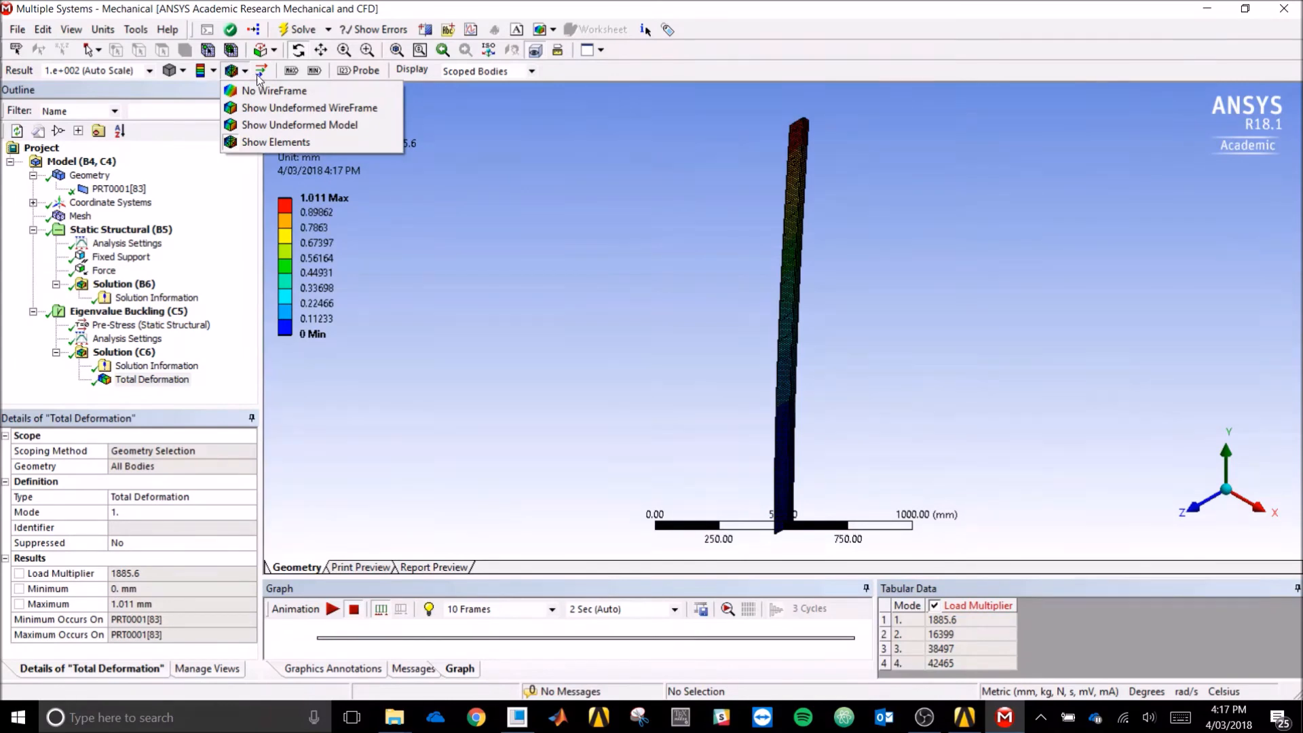
pyautogui.click(352, 108)
pyautogui.moveTo(865, 348); pyautogui.dragTo(900, 365)
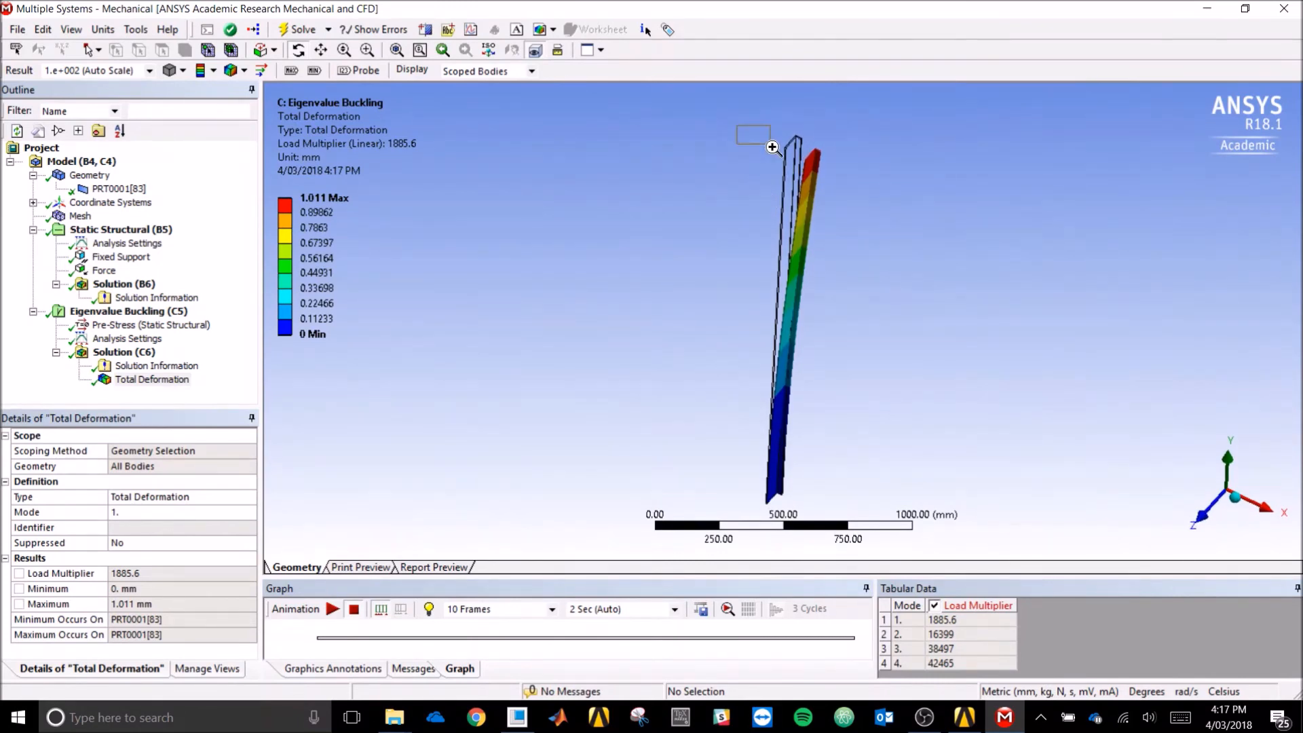
pyautogui.scroll(5, 776, 143)
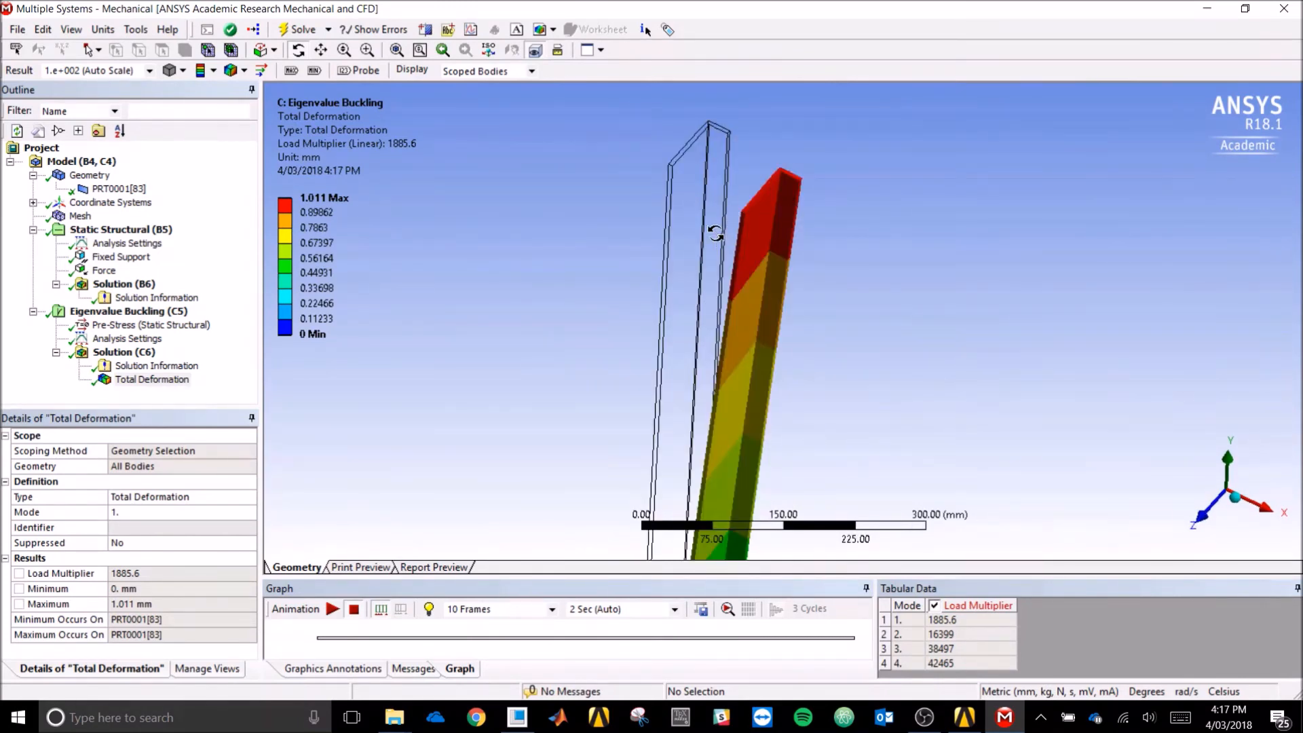
pyautogui.moveTo(853, 352); pyautogui.dragTo(840, 352)
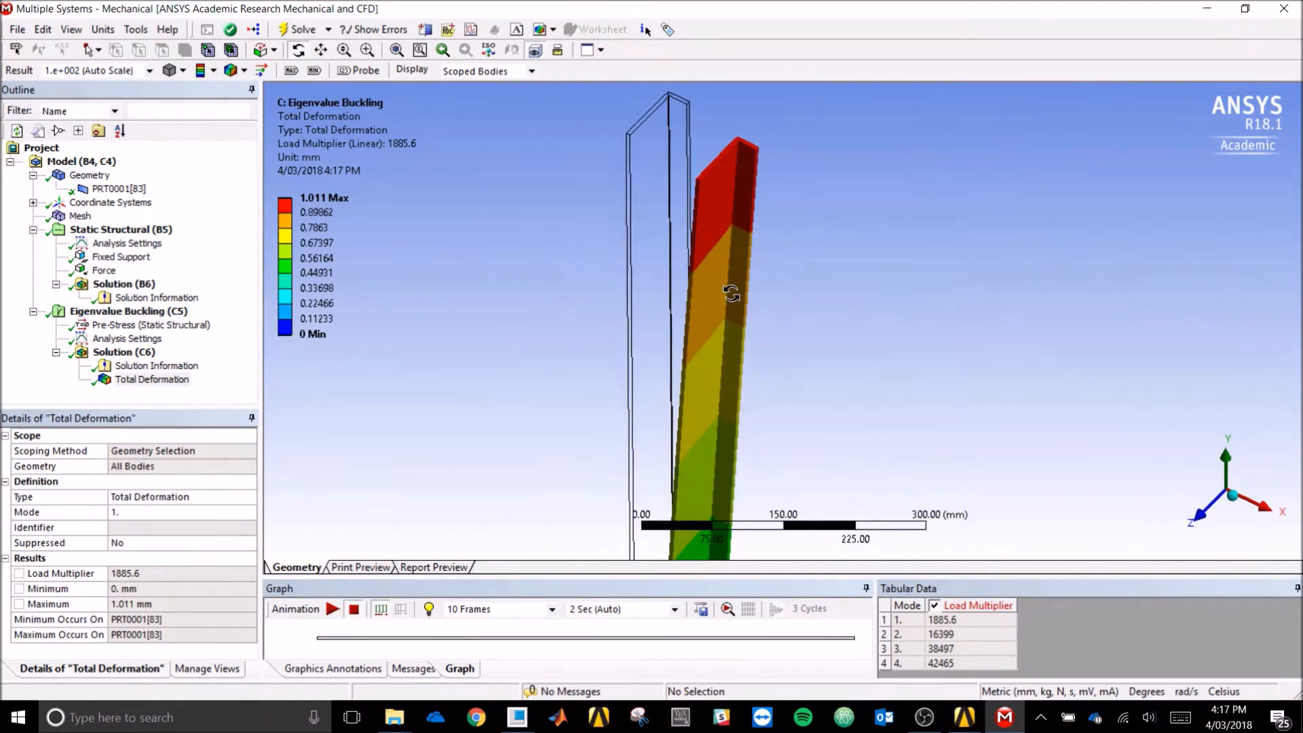
pyautogui.click(1235, 502)
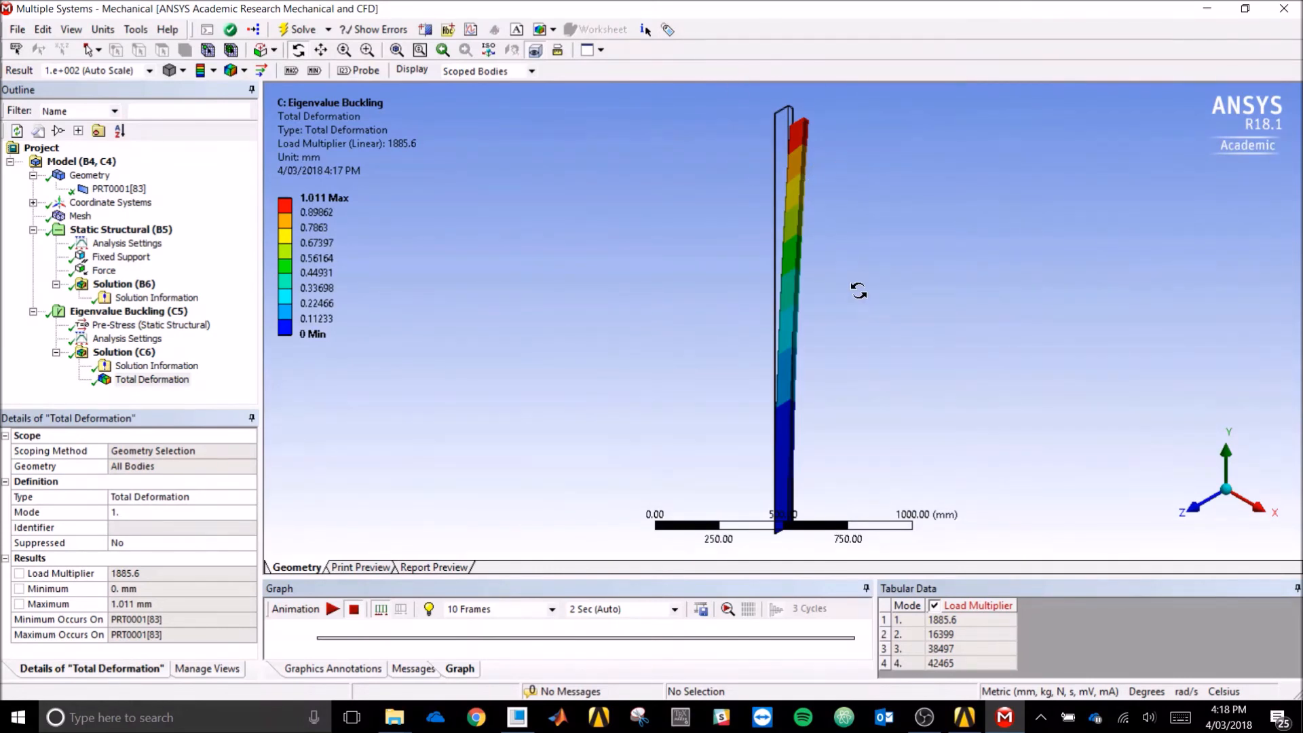
pyautogui.moveTo(857, 378)
pyautogui.mouseDown()
pyautogui.moveTo(916, 380)
pyautogui.moveTo(869, 385)
pyautogui.mouseUp()
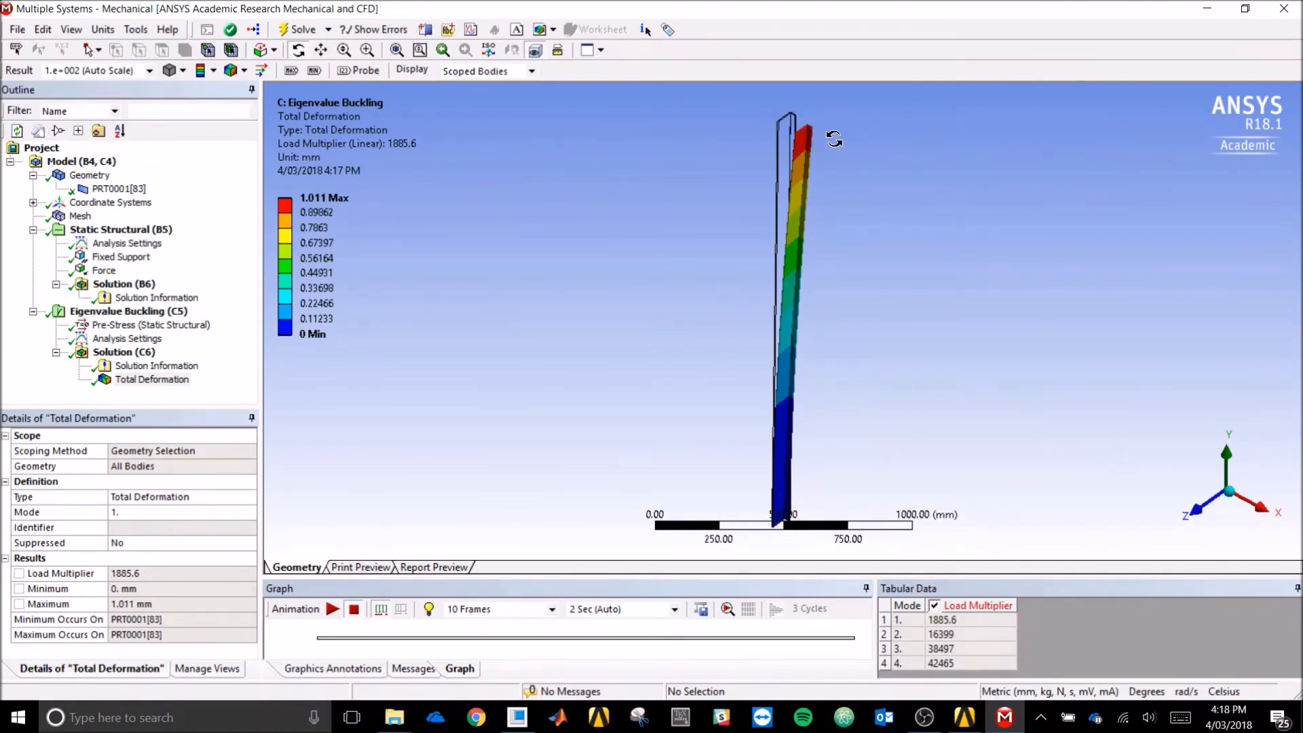
pyautogui.moveTo(849, 245); pyautogui.dragTo(848, 258)
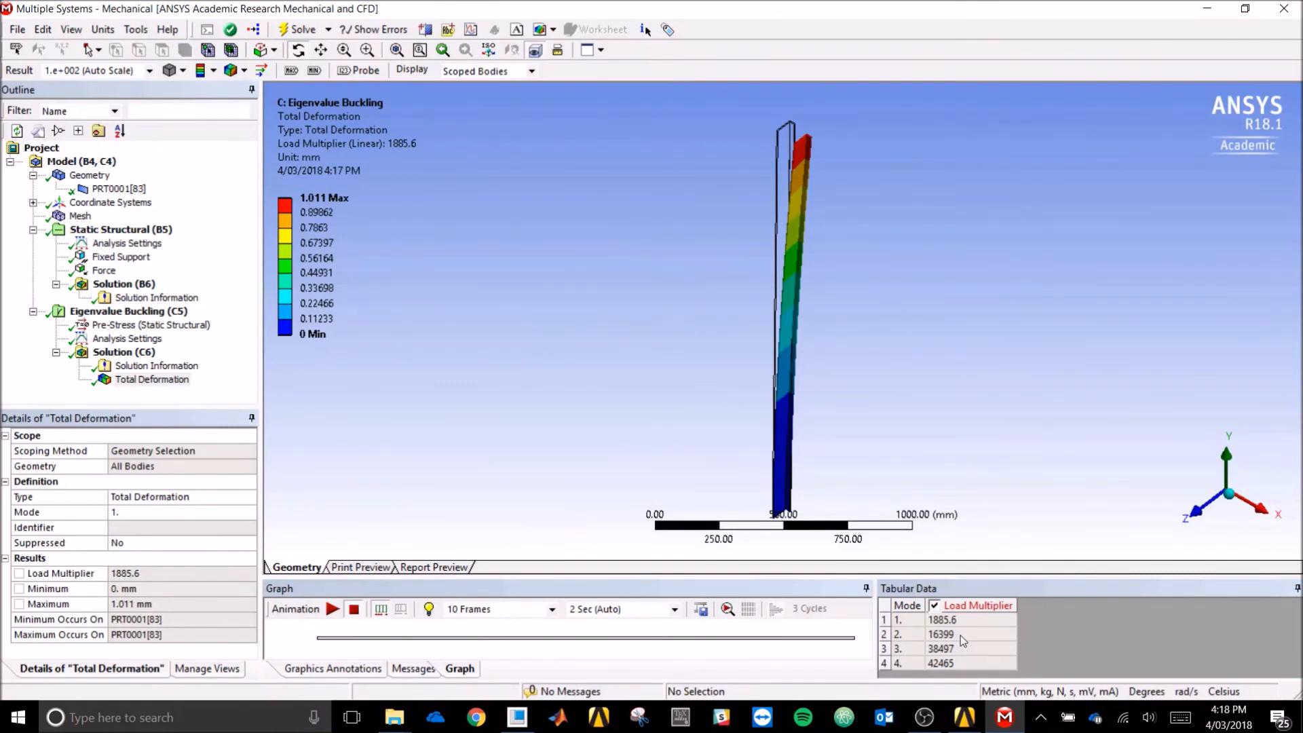
pyautogui.click(333, 610)
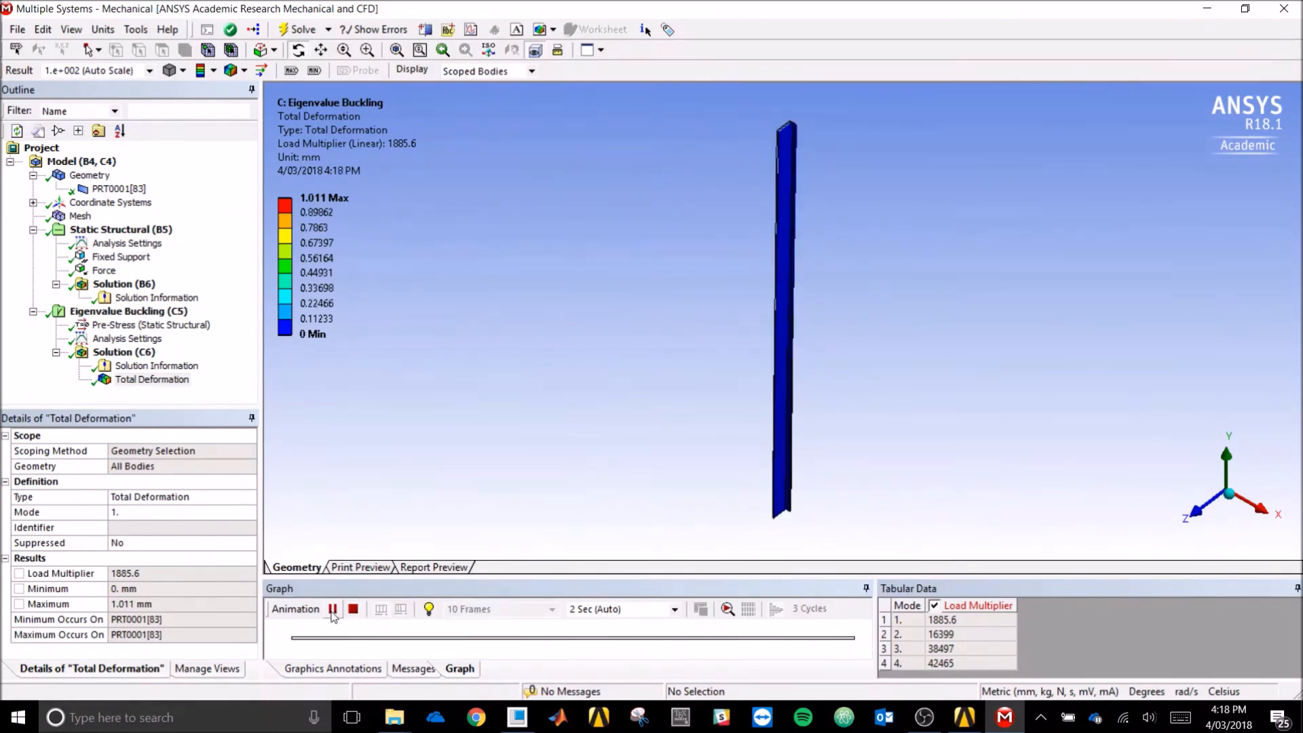
pyautogui.click(332, 610)
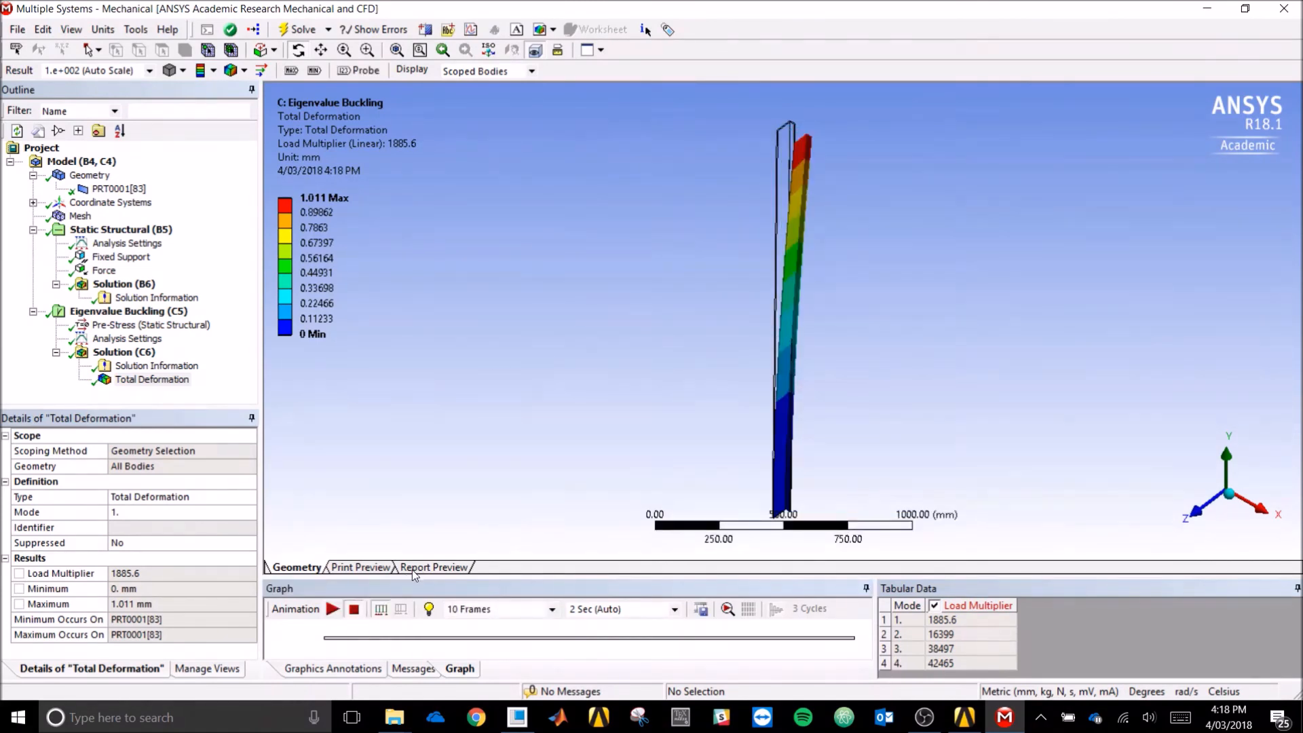
# Step: Enlarge the load multiplier graph and retrieve the Total Deformation result for mode 2 from its bar
pyautogui.moveTo(459, 577); pyautogui.dragTo(490, 445)
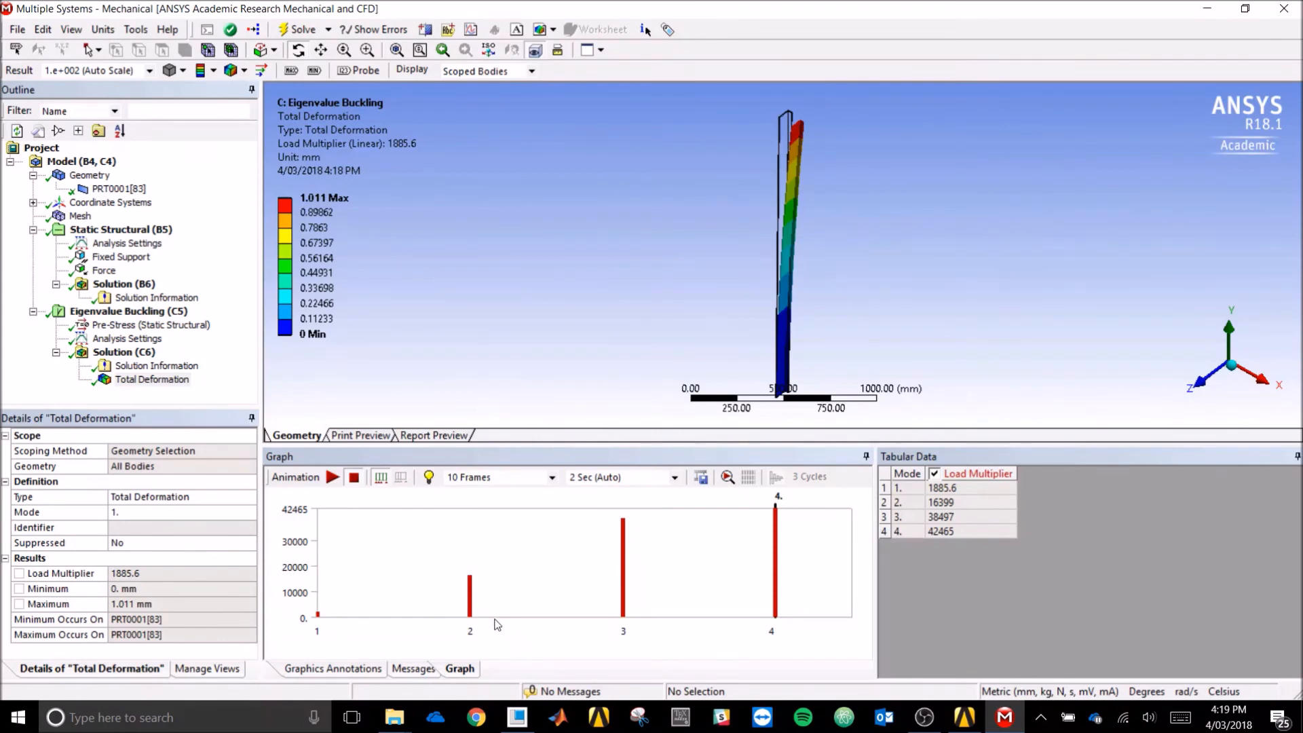
pyautogui.click(473, 607)
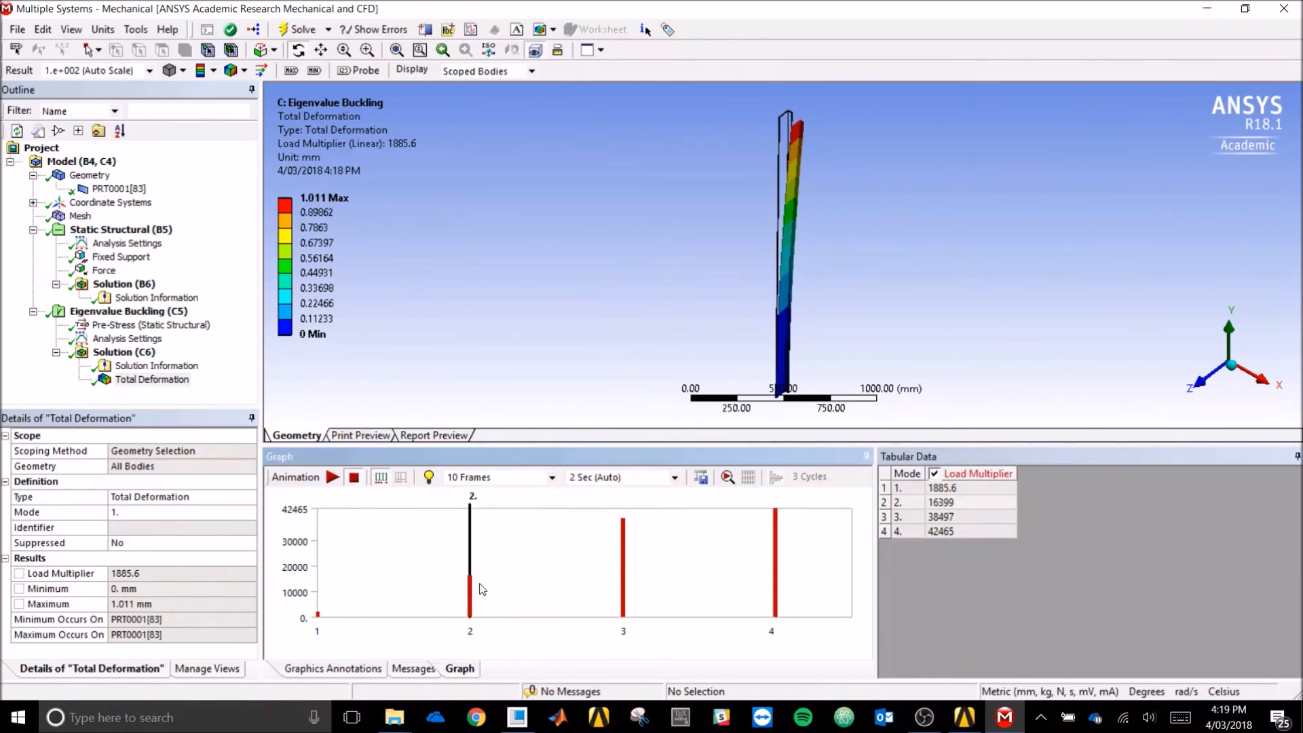
pyautogui.rightClick(473, 592)
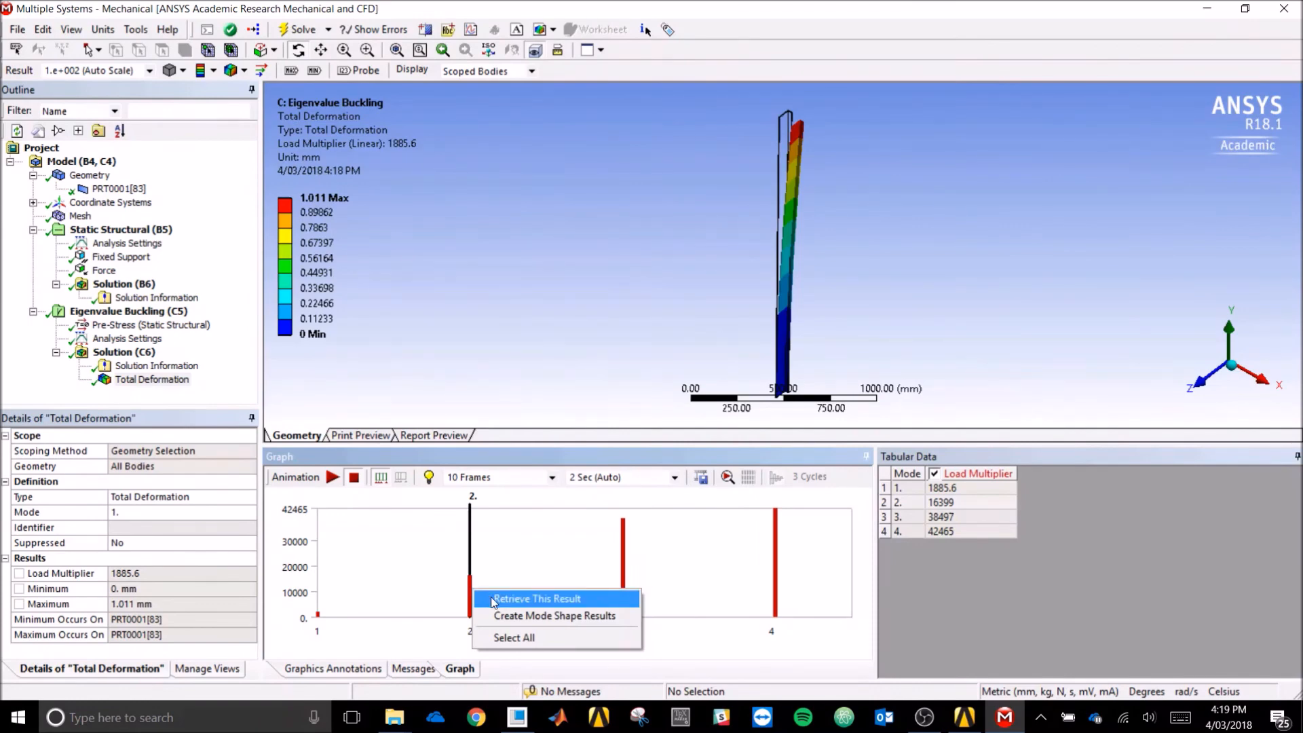
pyautogui.click(536, 598)
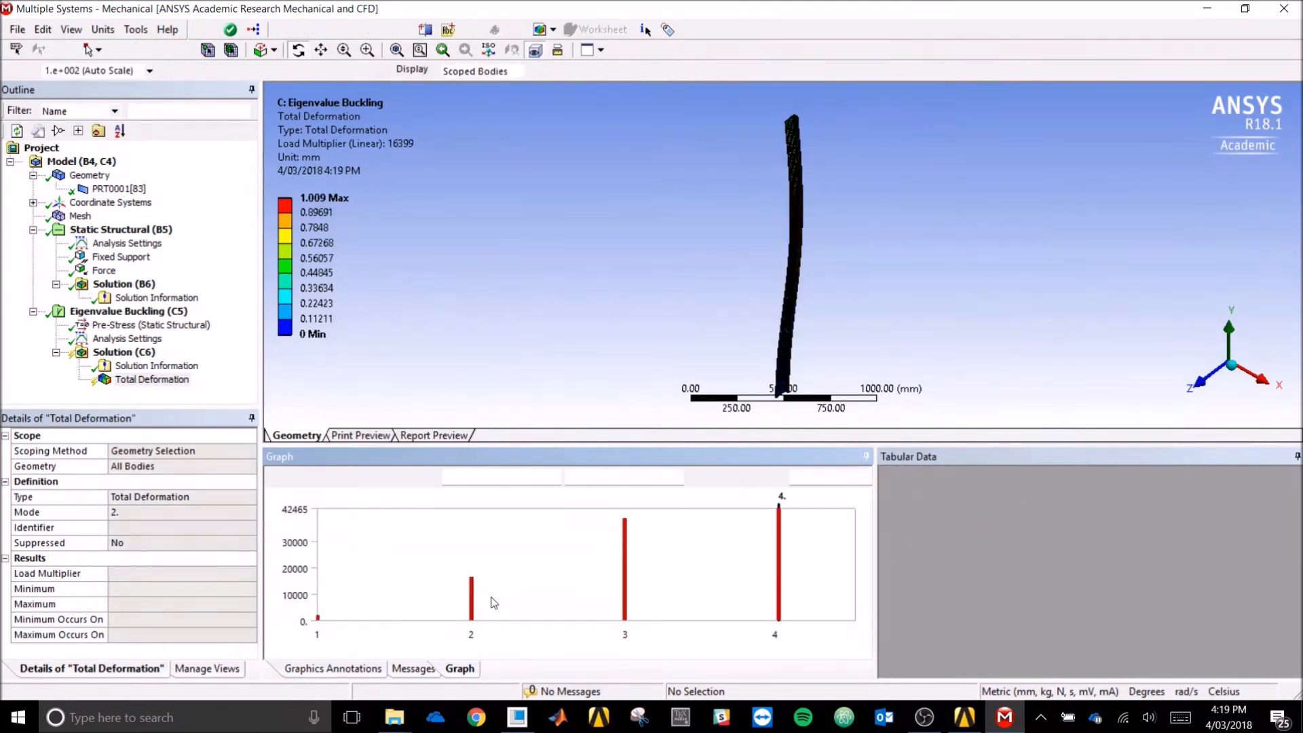
# Step: Replace the element display of the mode 2 result with the undeformed wireframe
pyautogui.click(236, 71)
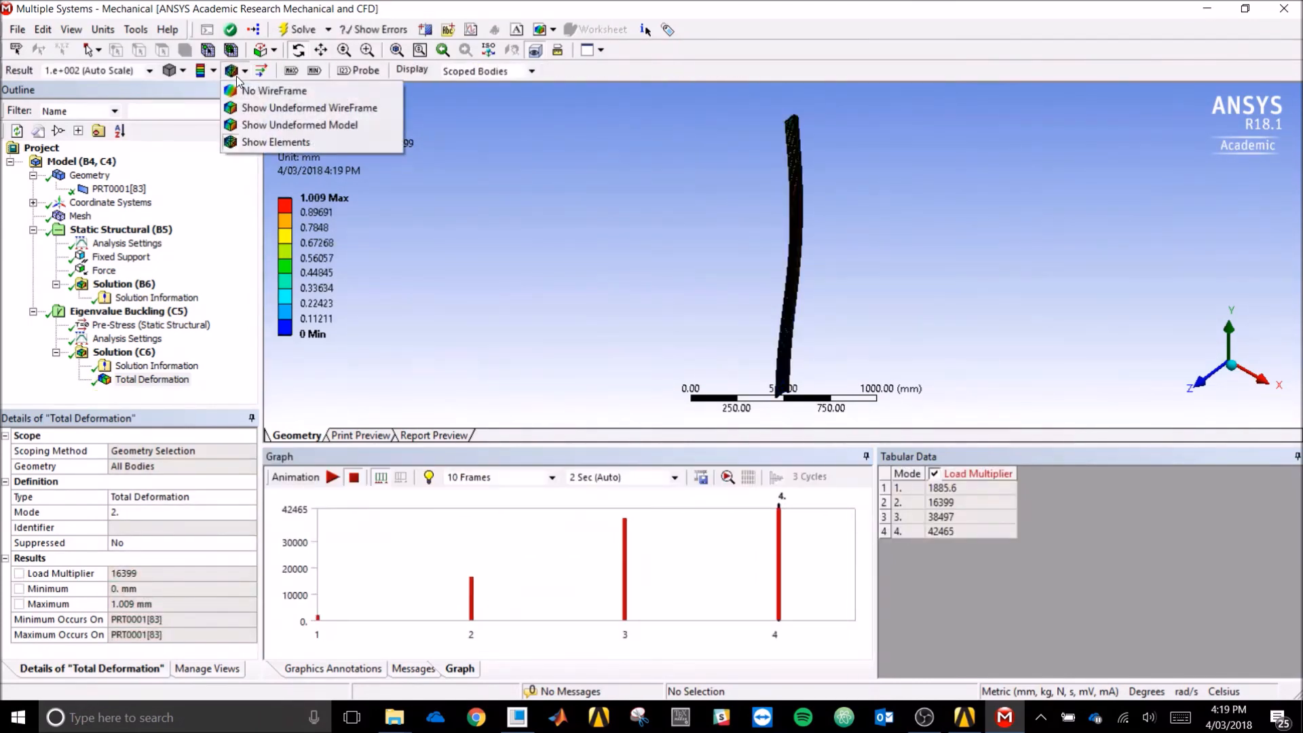
pyautogui.click(250, 92)
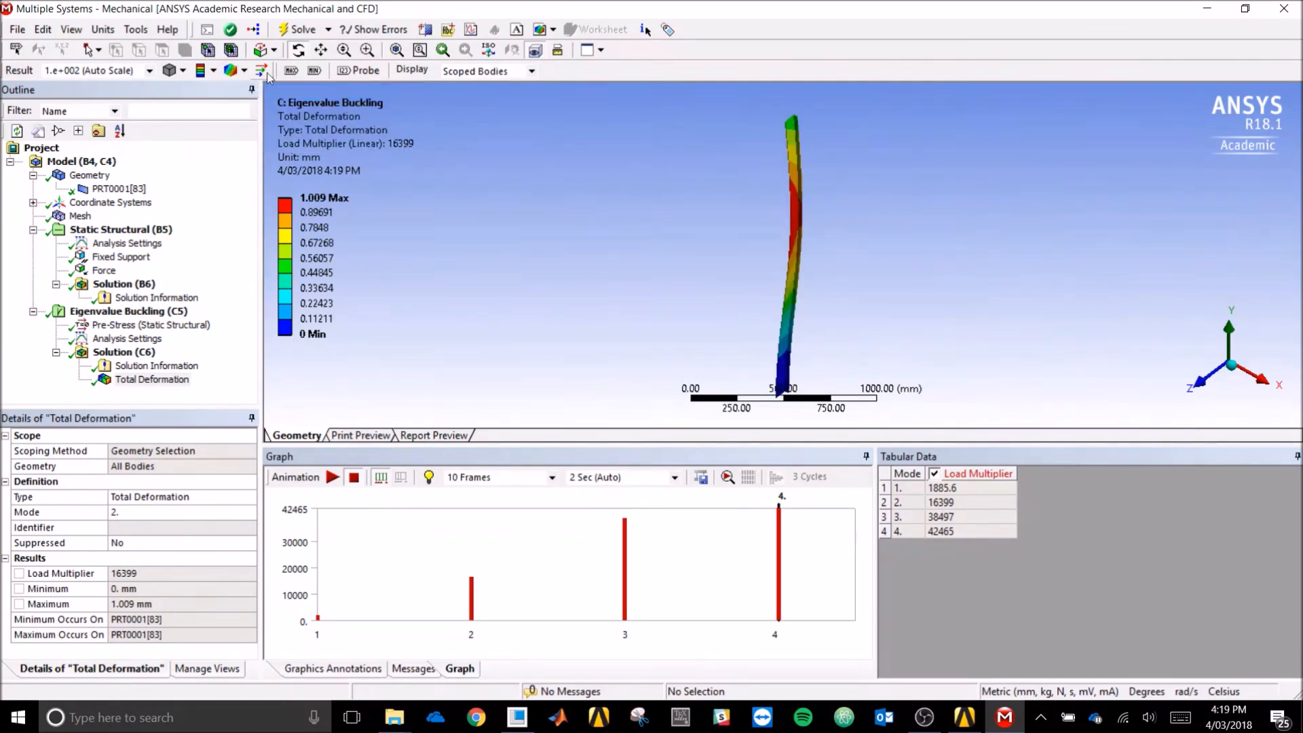
pyautogui.click(231, 72)
pyautogui.click(285, 108)
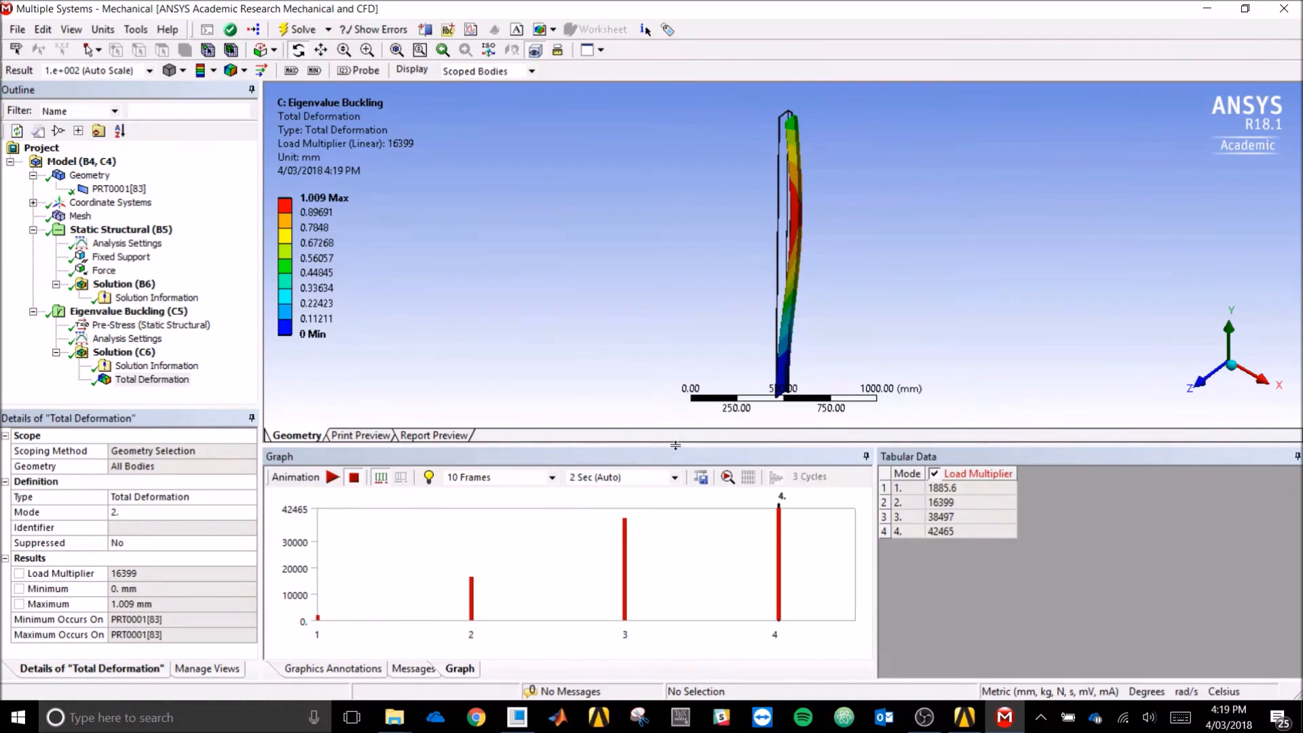
# Step: Shrink the graph area, view the column from the side and animate its mode 2 buckling shape
pyautogui.moveTo(689, 585); pyautogui.dragTo(690, 592)
pyautogui.moveTo(853, 340); pyautogui.dragTo(956, 336)
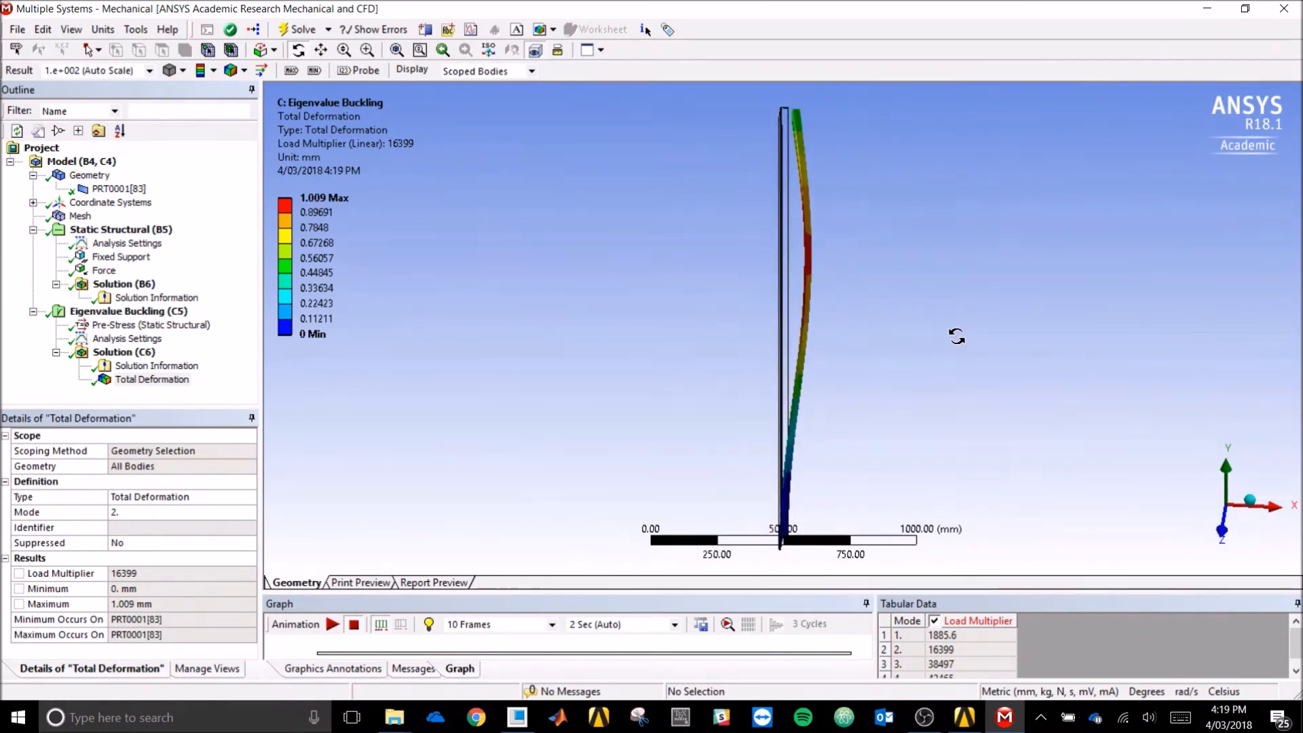
pyautogui.click(332, 623)
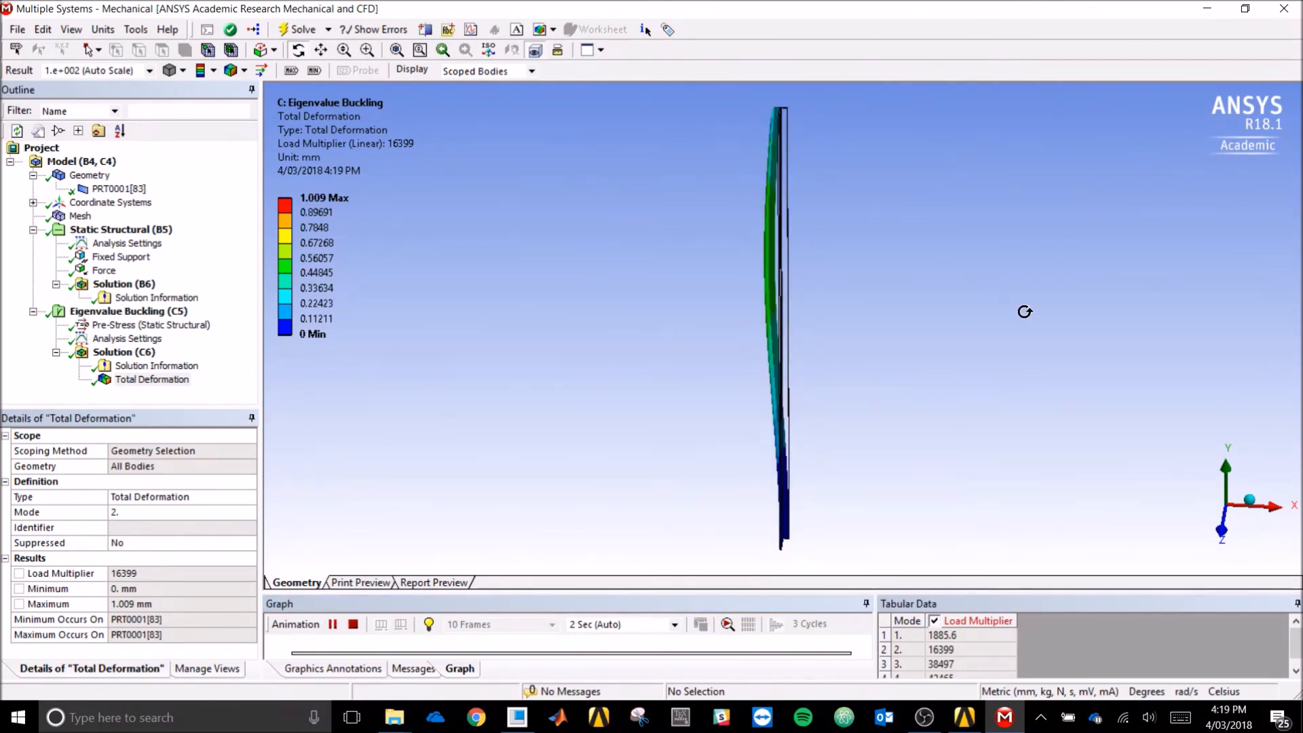
pyautogui.click(354, 625)
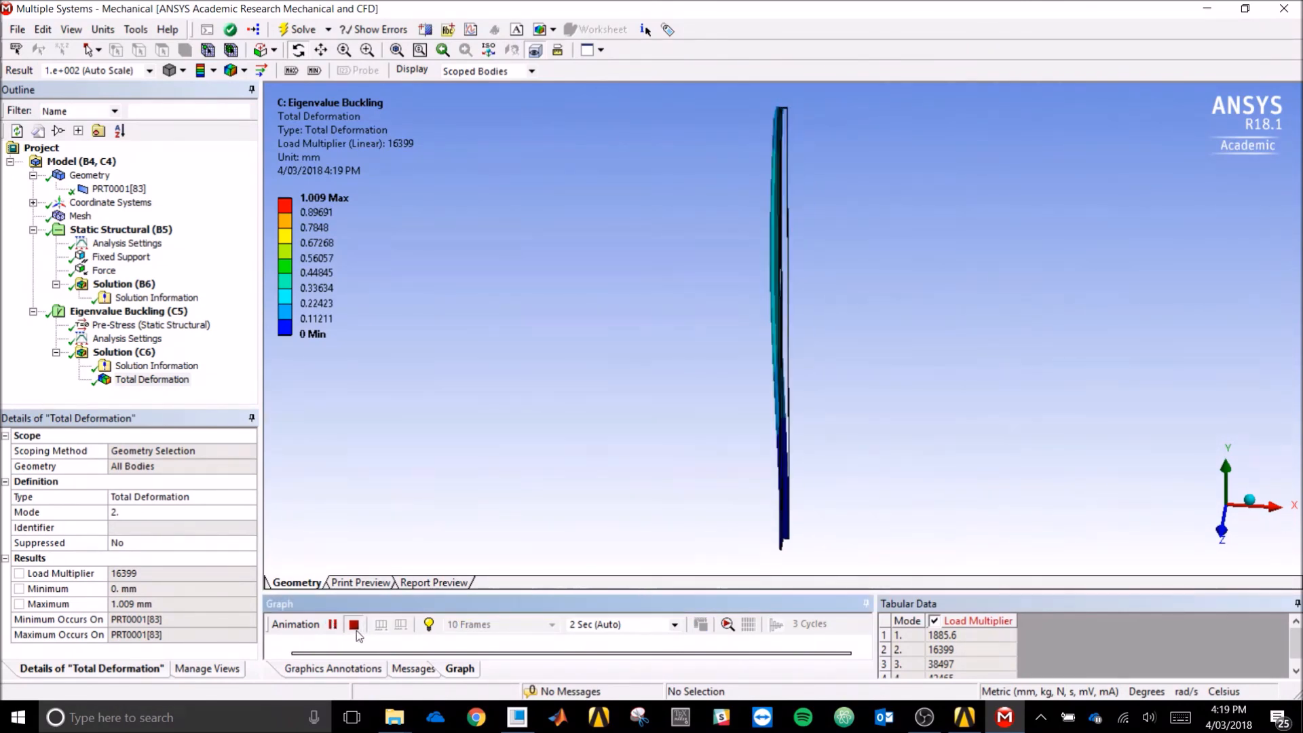
pyautogui.moveTo(920, 452); pyautogui.dragTo(900, 473)
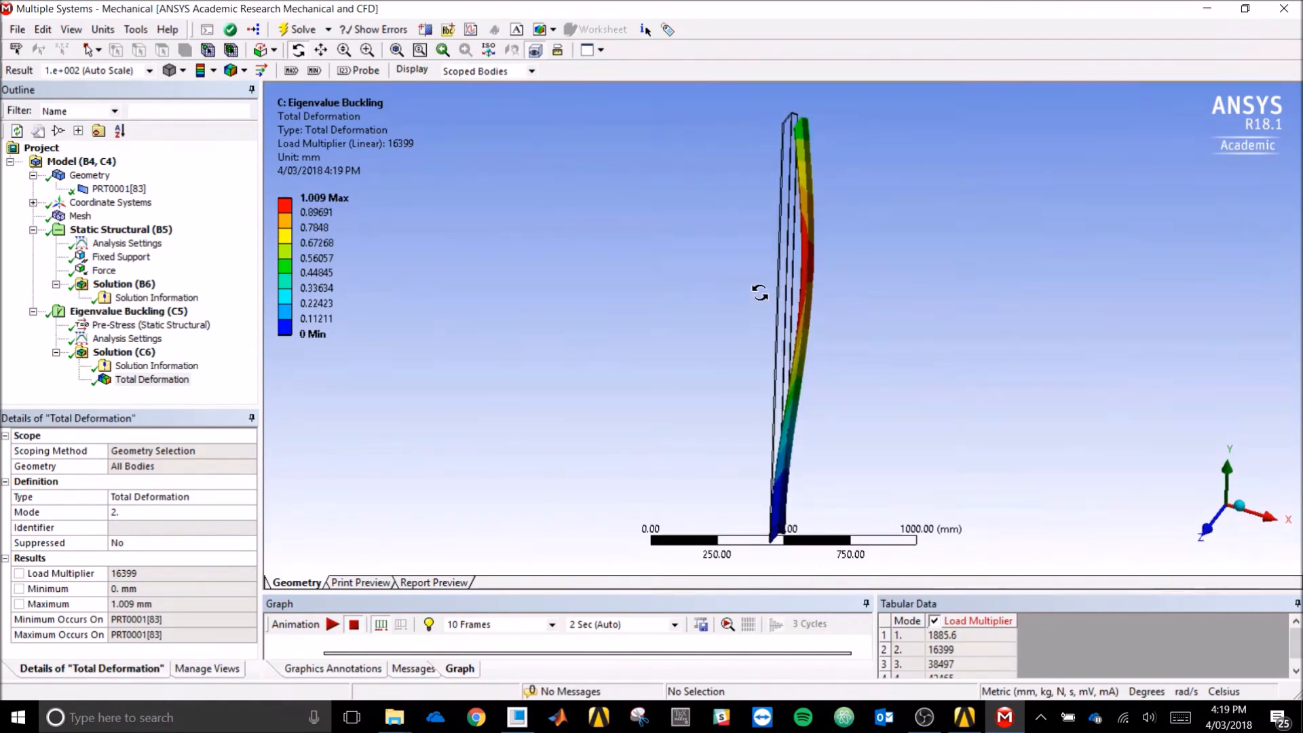
# Step: Review the linked systems in the Workbench project schematic, and return to Mechanical to examine the part's properties and mesh
pyautogui.click(964, 717)
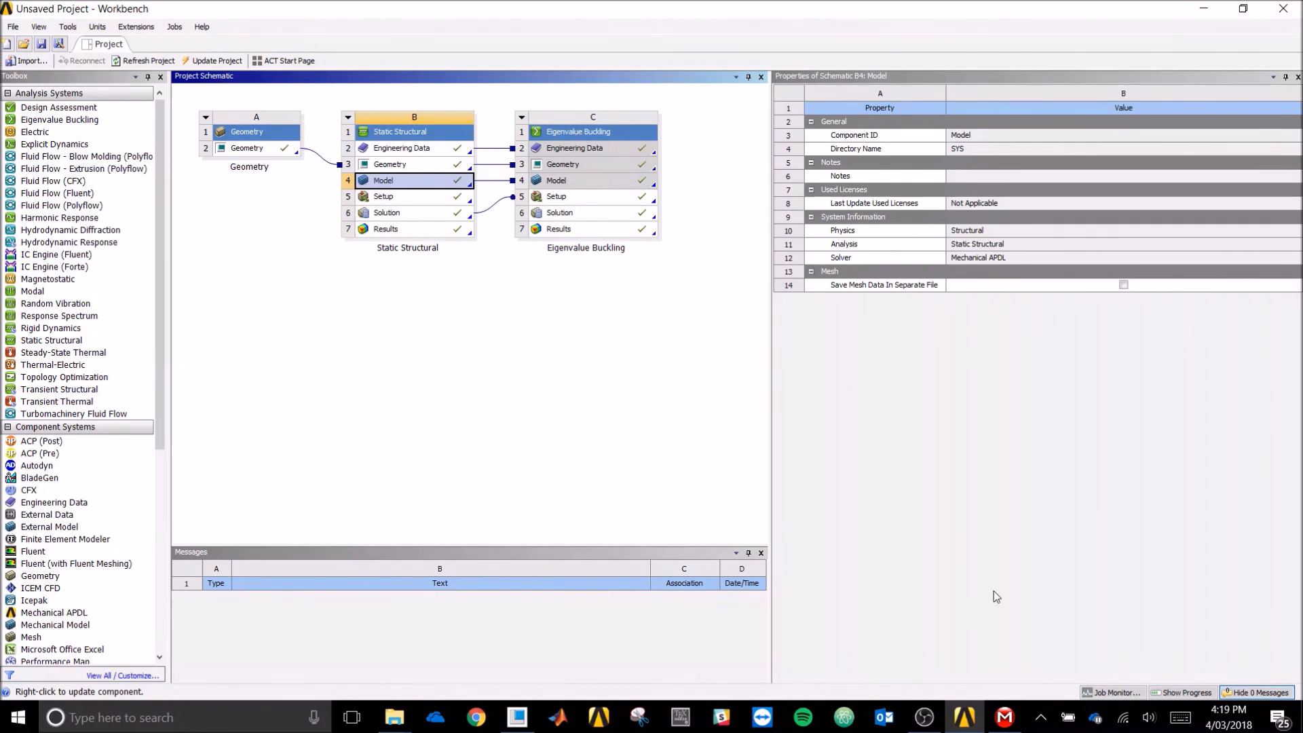
pyautogui.click(1011, 717)
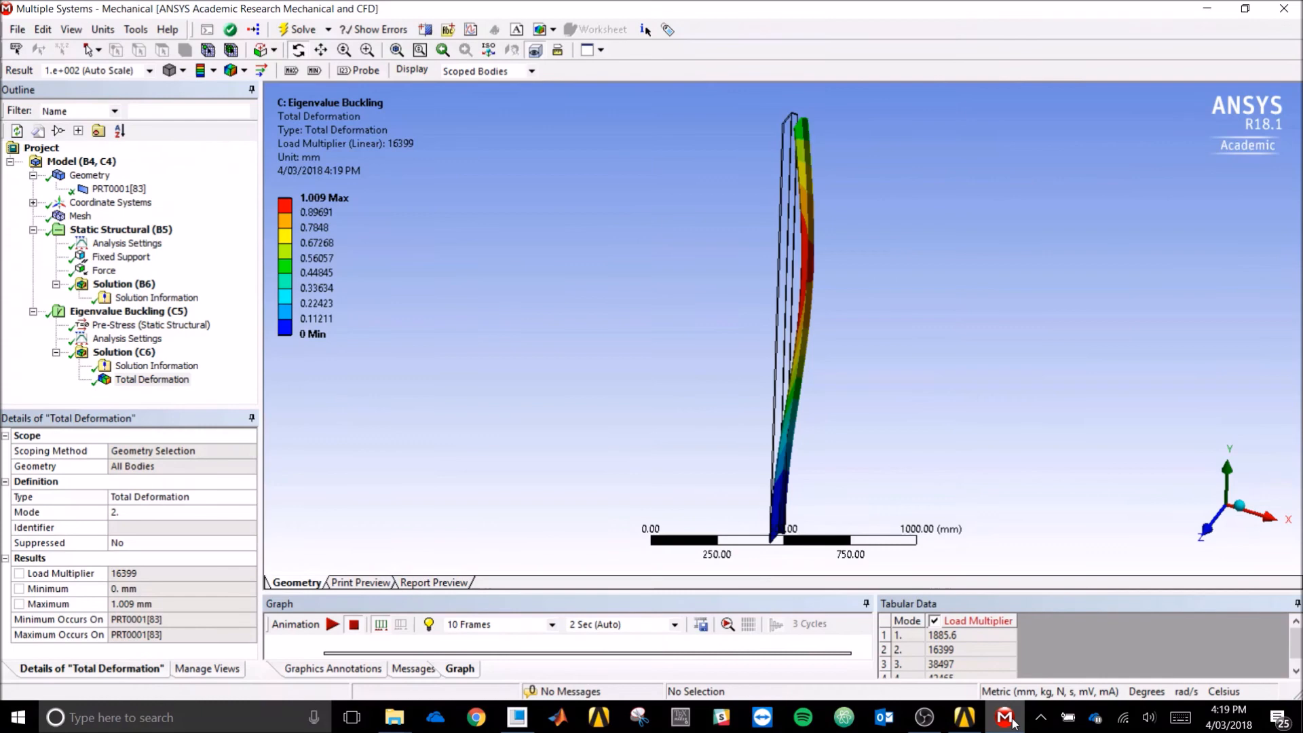
pyautogui.click(100, 190)
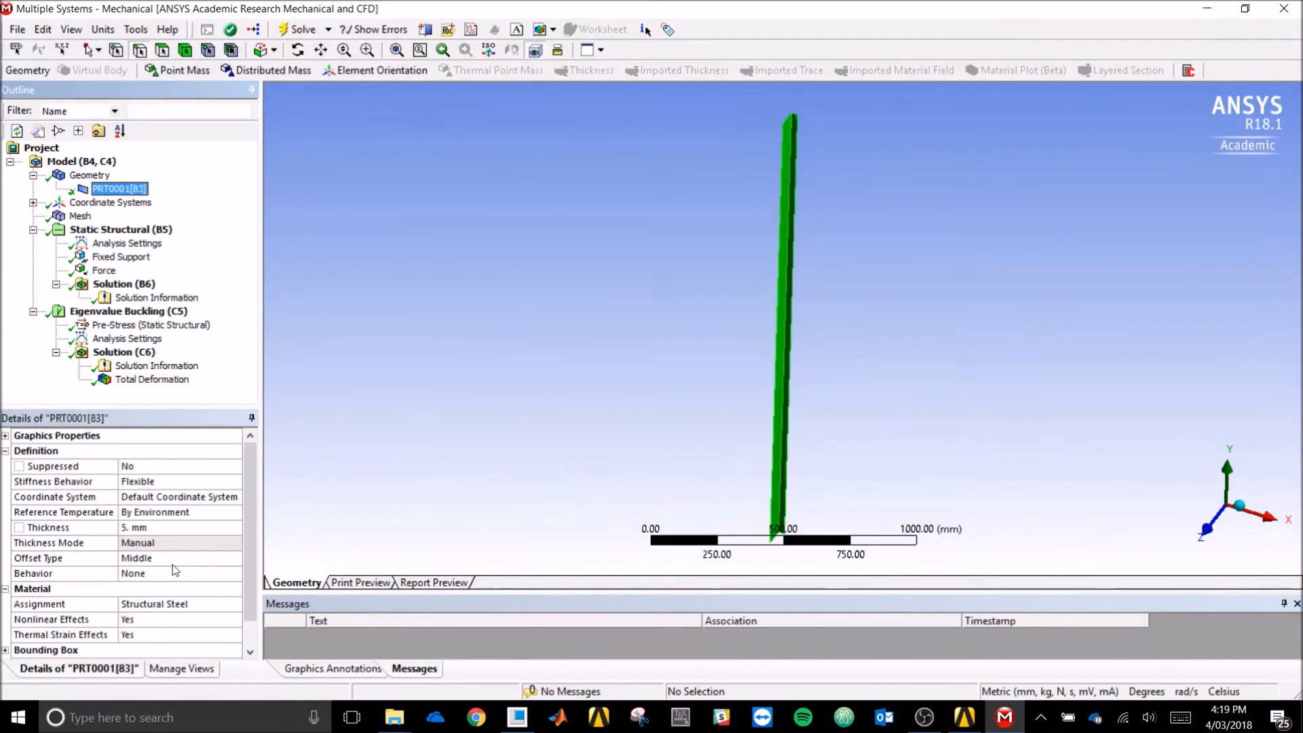
pyautogui.click(80, 215)
pyautogui.moveTo(692, 256); pyautogui.dragTo(854, 368)
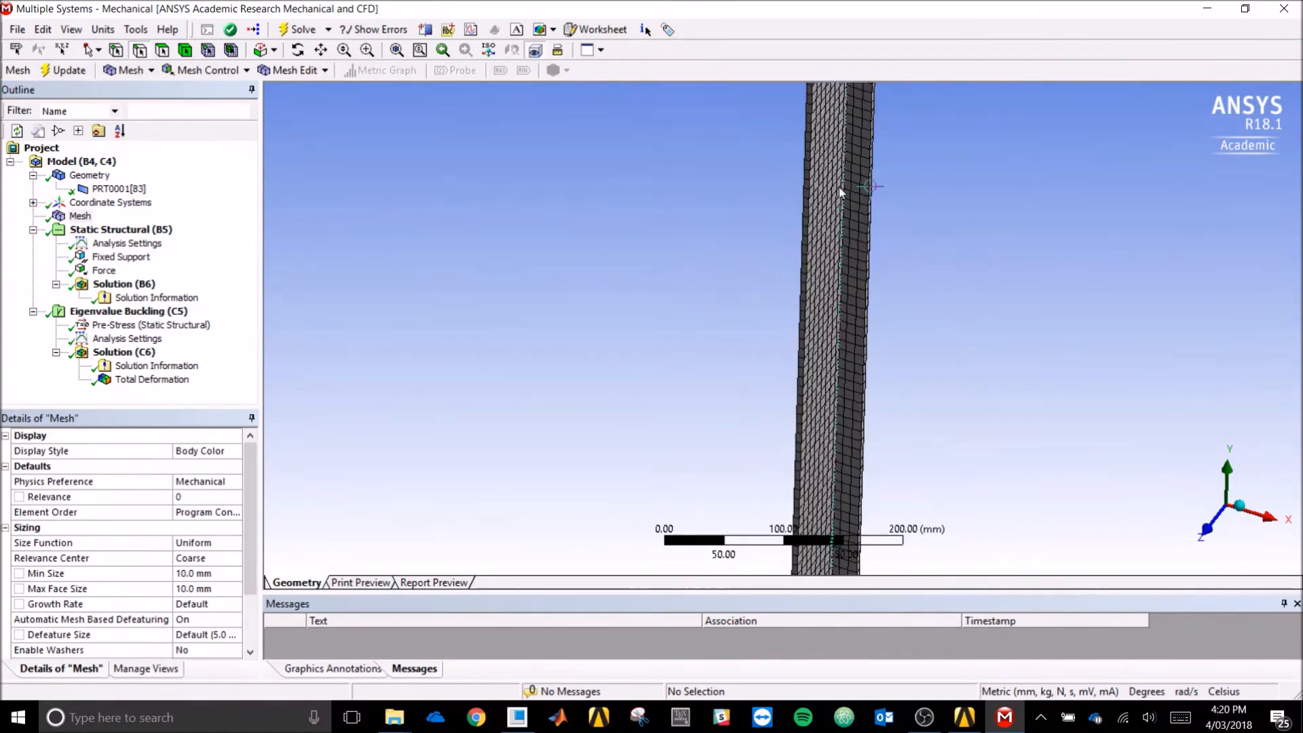
# Step: Review the fixed support, the force on the column's top edges, and the buckling analysis with its Total Deformation result
pyautogui.click(135, 256)
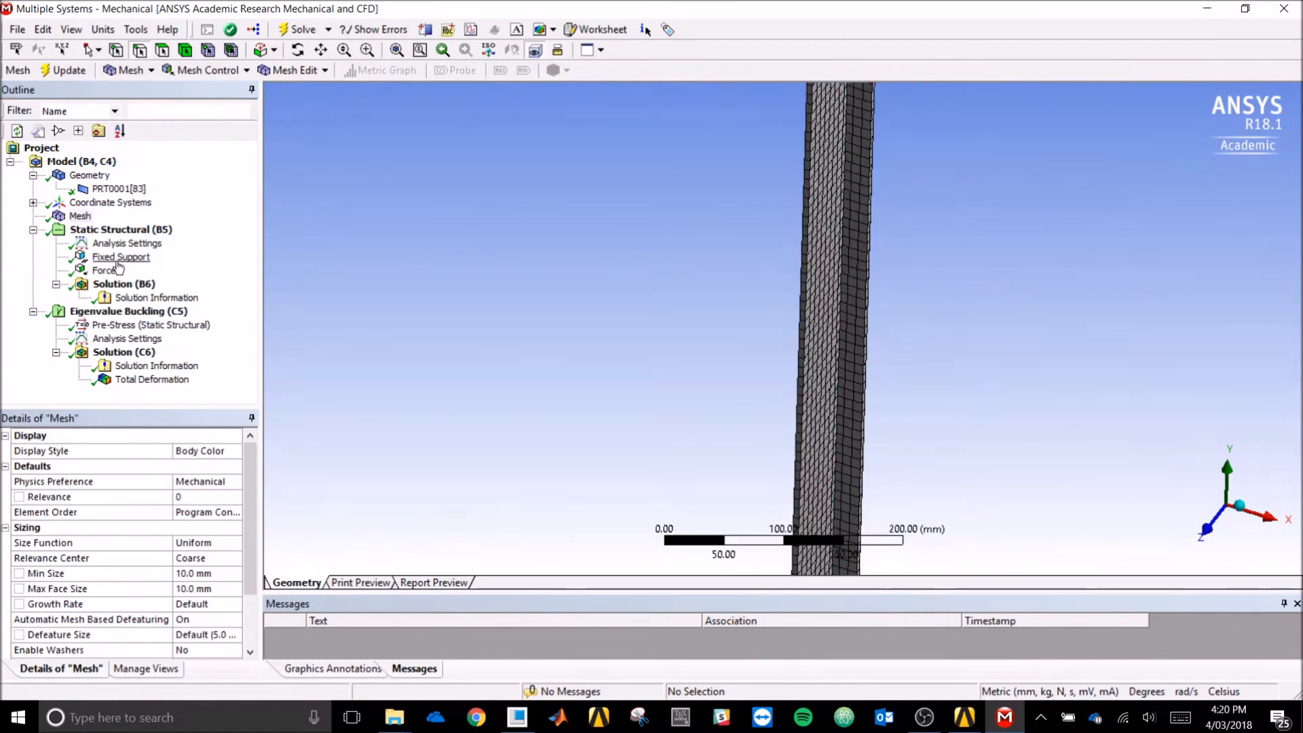
pyautogui.click(111, 272)
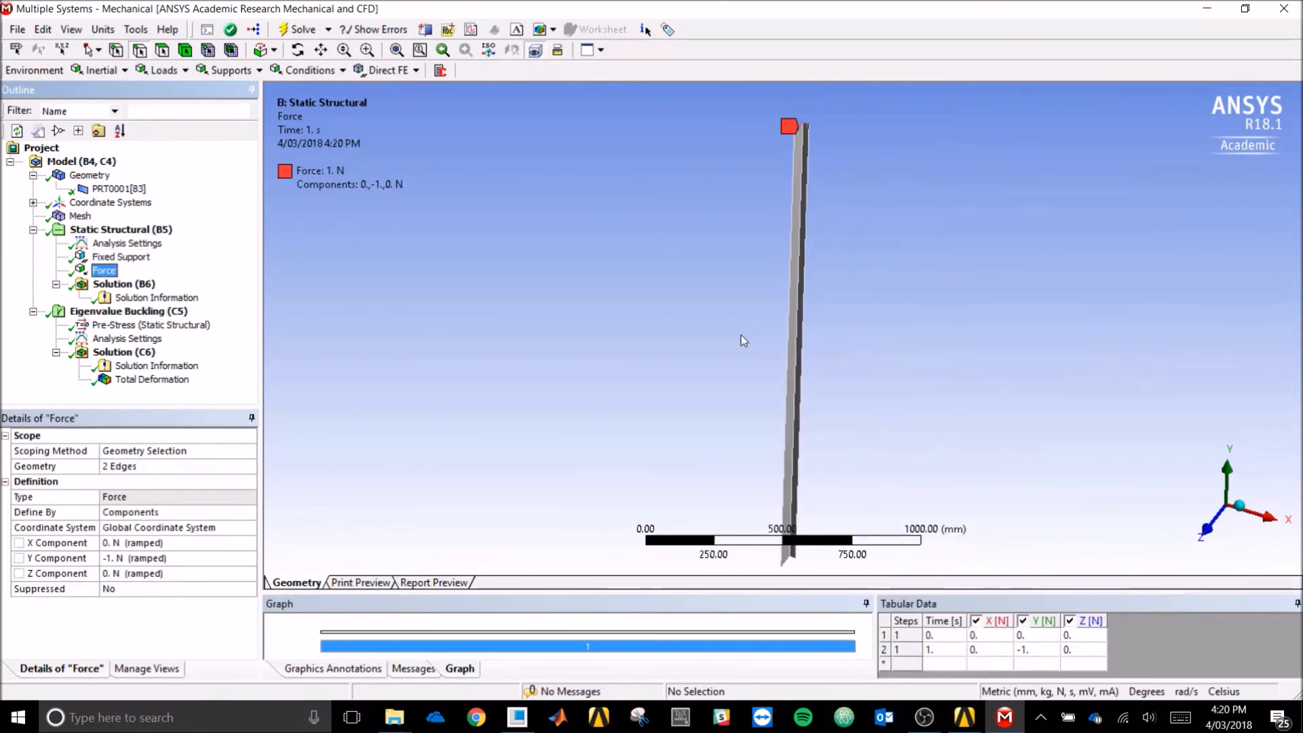
pyautogui.moveTo(762, 105); pyautogui.dragTo(855, 169)
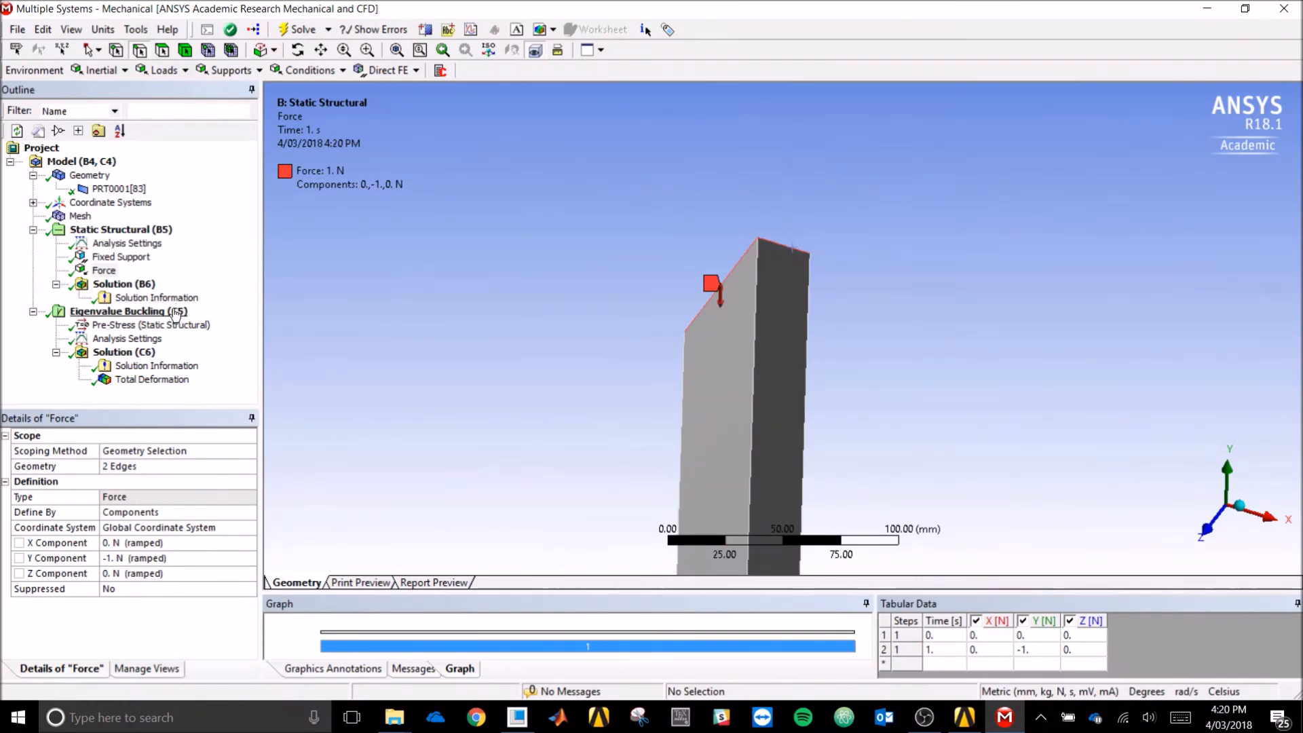
pyautogui.click(138, 313)
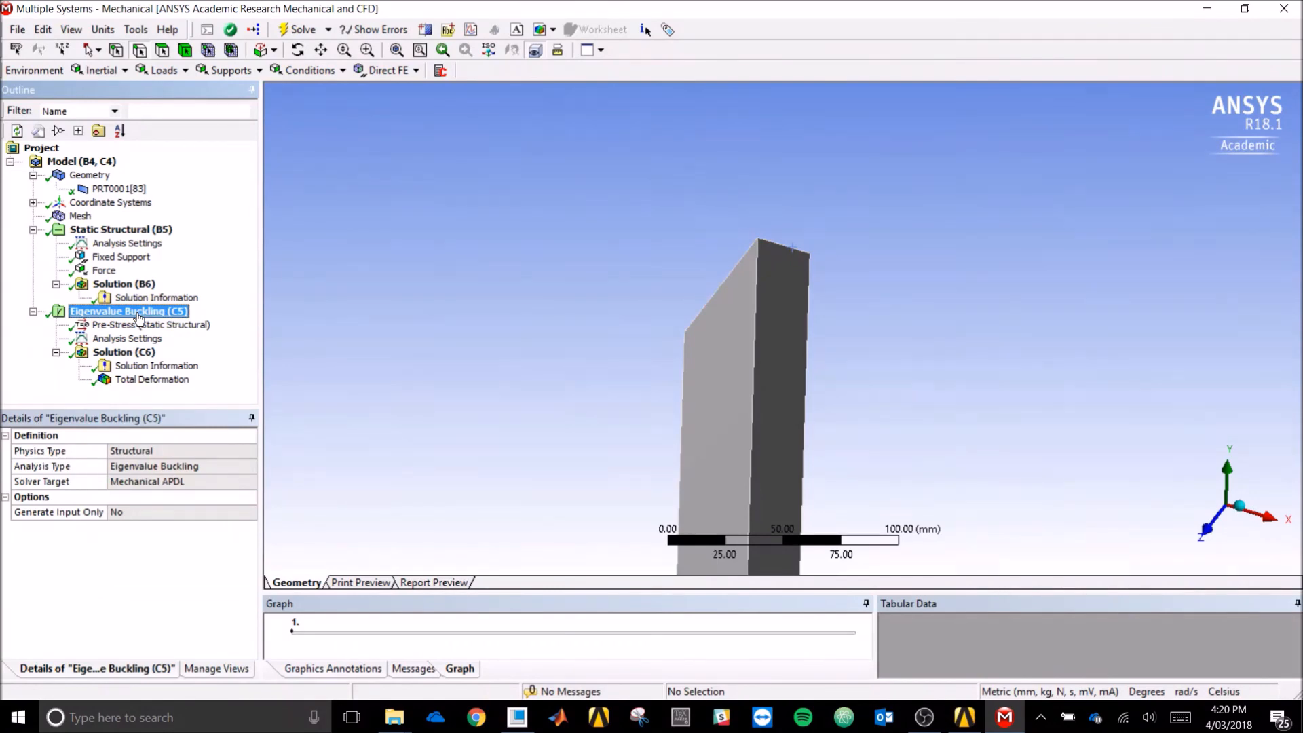
pyautogui.click(152, 379)
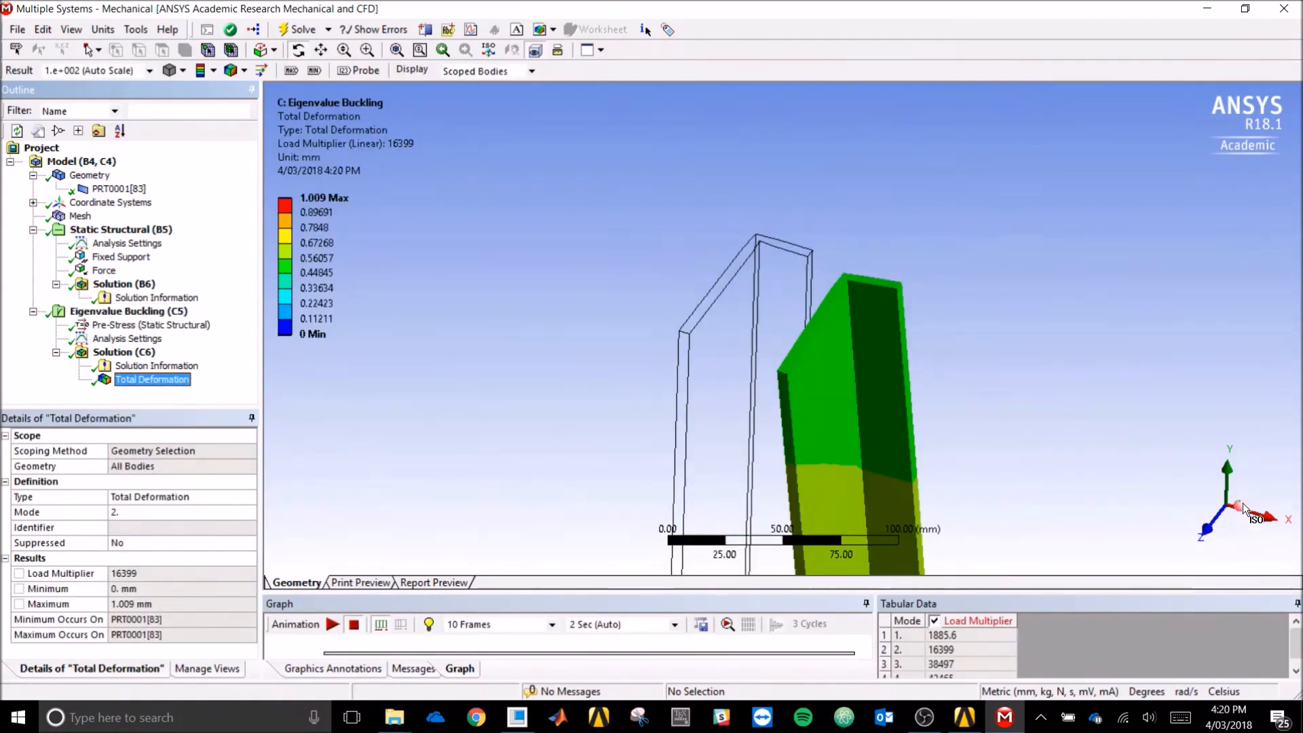